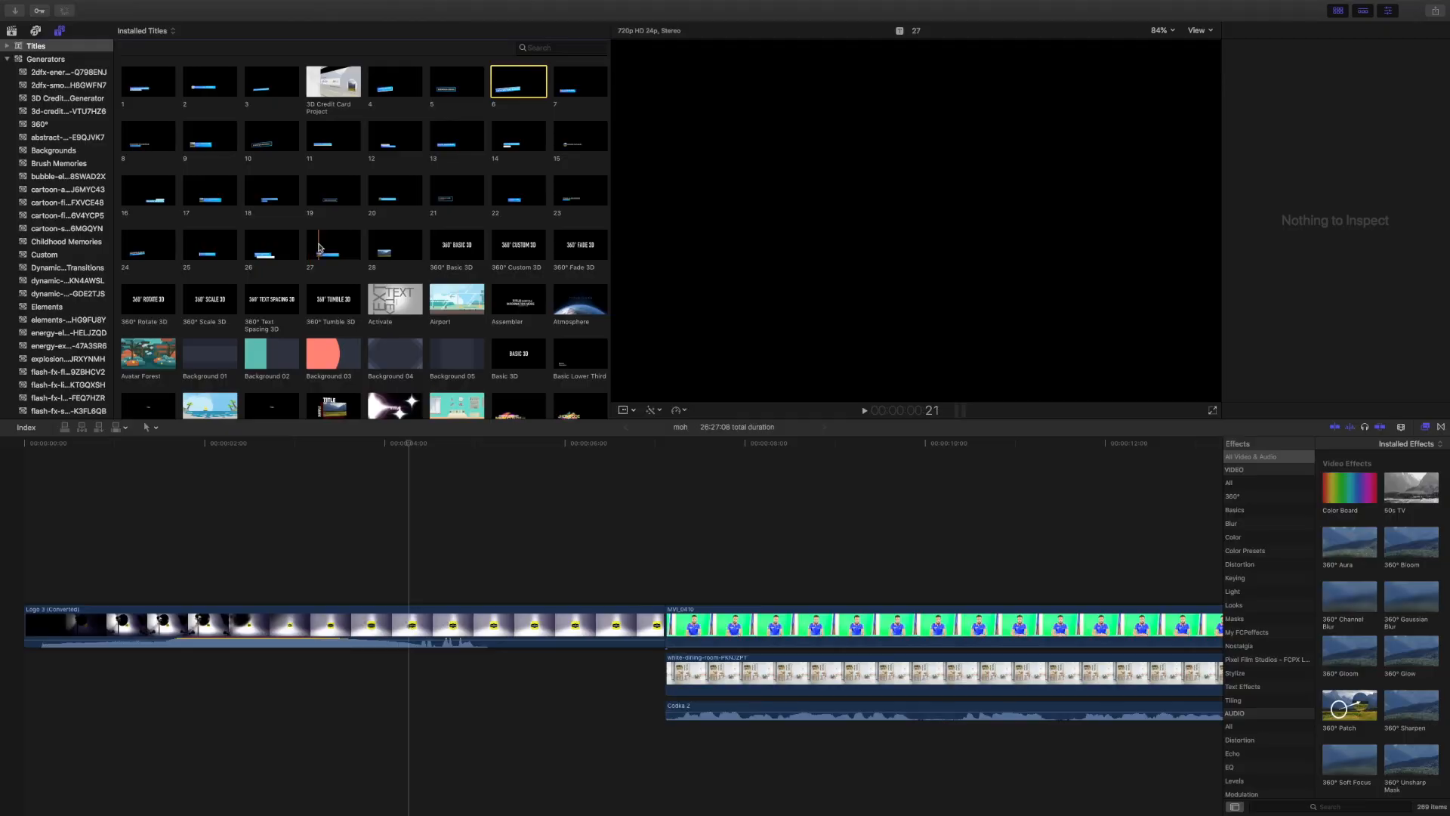
# - Scroll down the Finder Applications list to bring Final Cut Pro into view
pyautogui.scroll(-2, 320, 247)
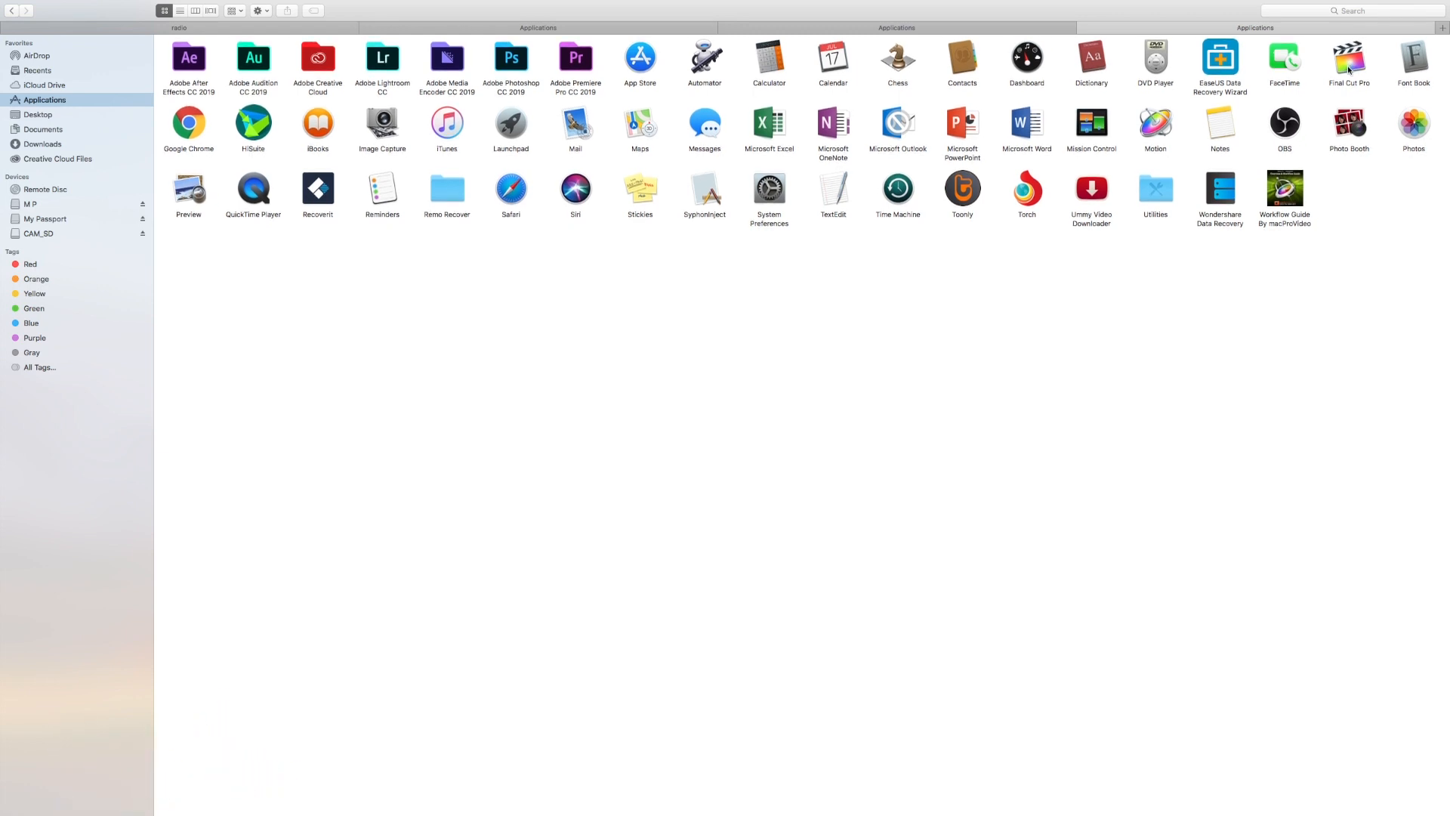
# - Relaunch Final Cut Pro from its icon in the Applications folder
pyautogui.doubleClick(1349, 60)
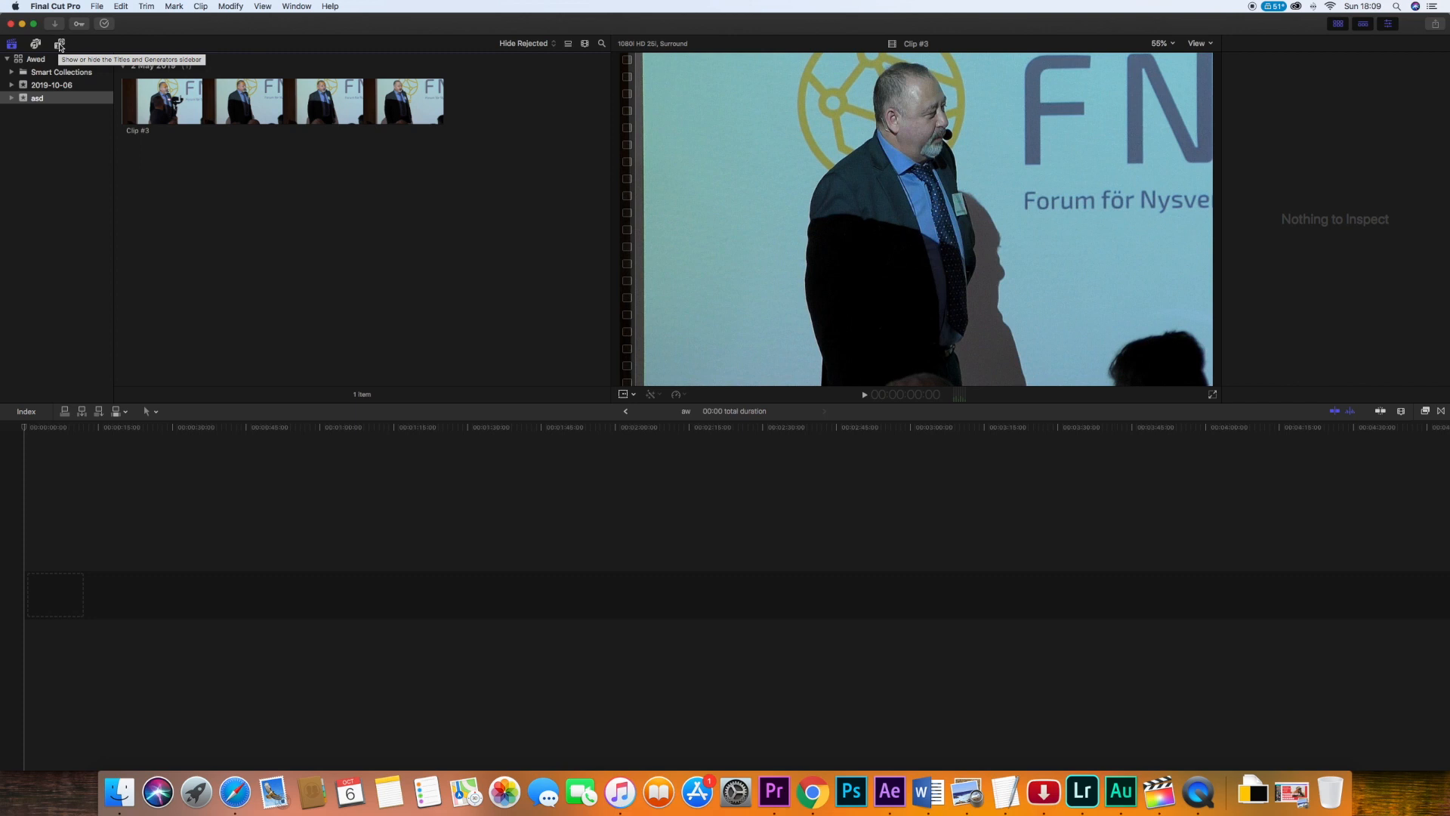
pyautogui.click(35, 44)
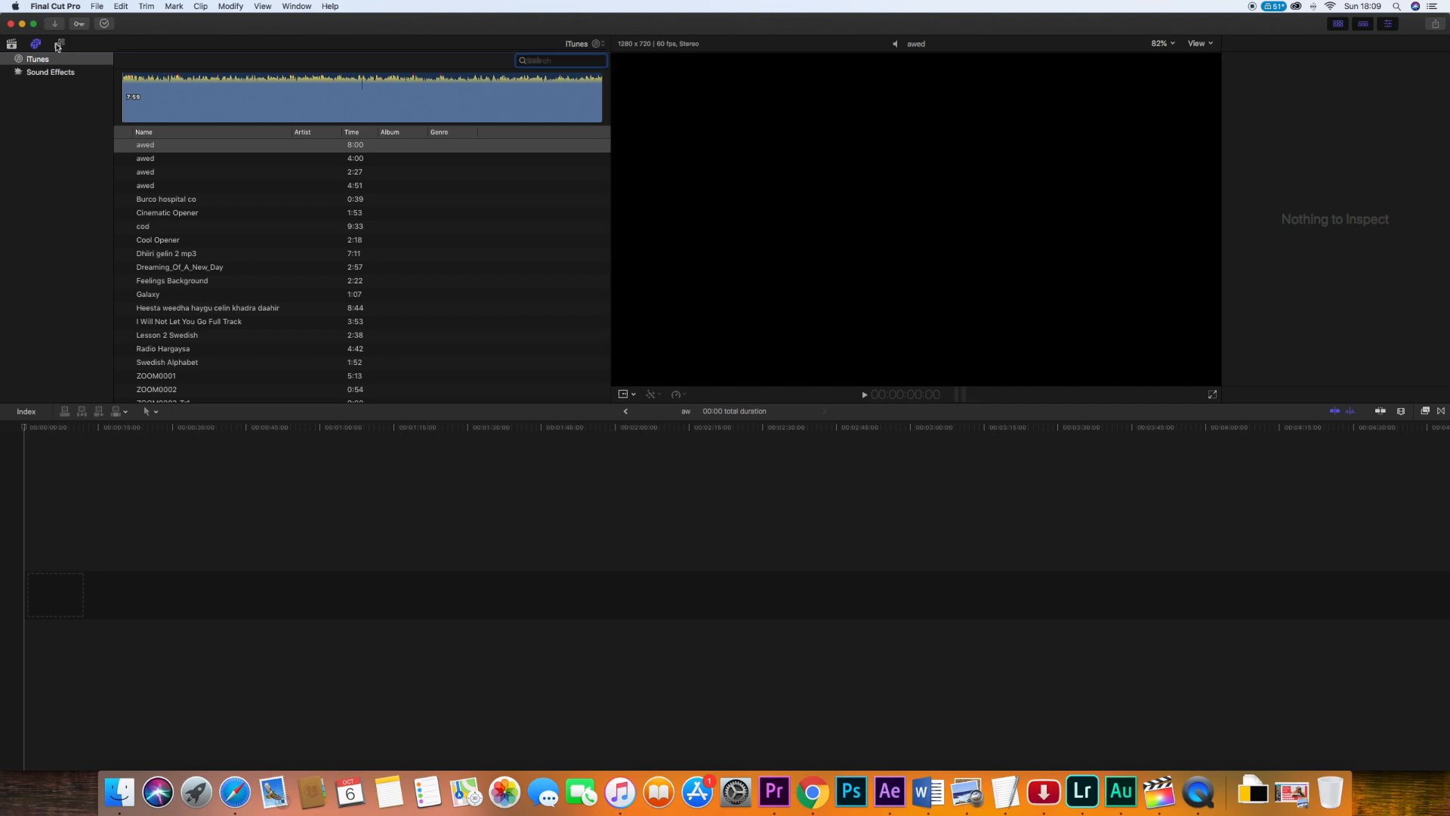
pyautogui.click(58, 44)
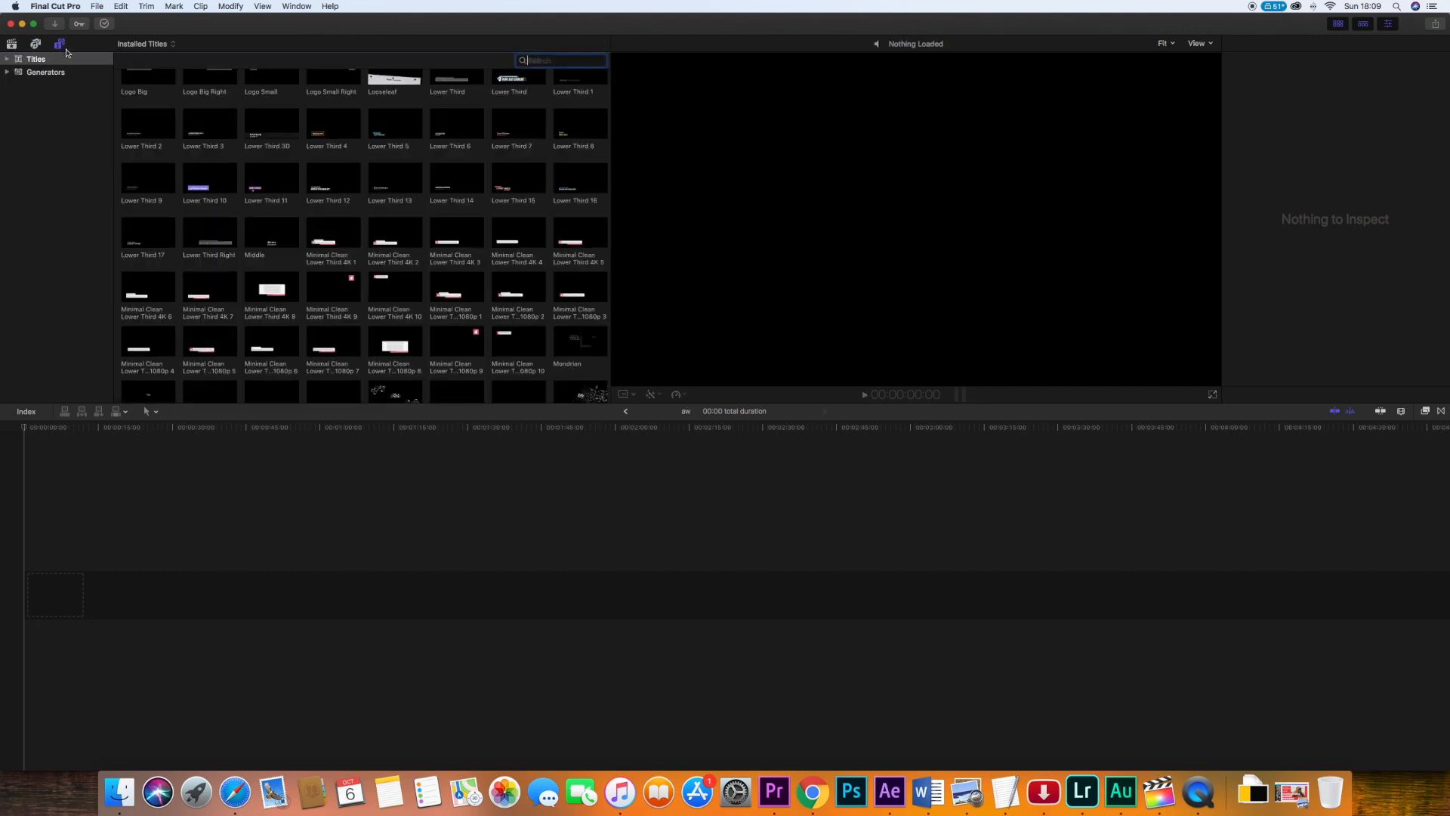
pyautogui.scroll(-15, 305, 164)
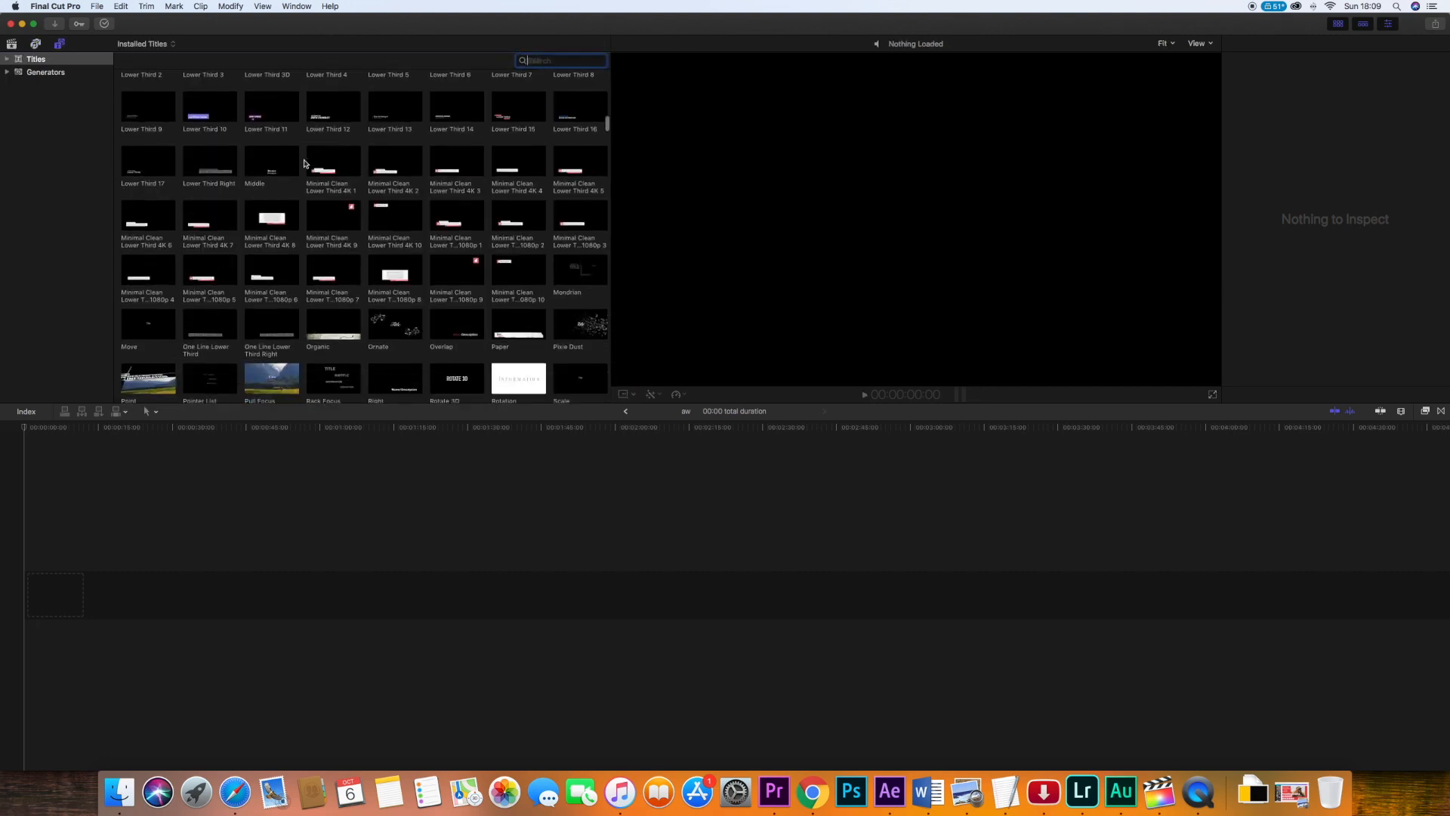
pyautogui.scroll(-15, 305, 164)
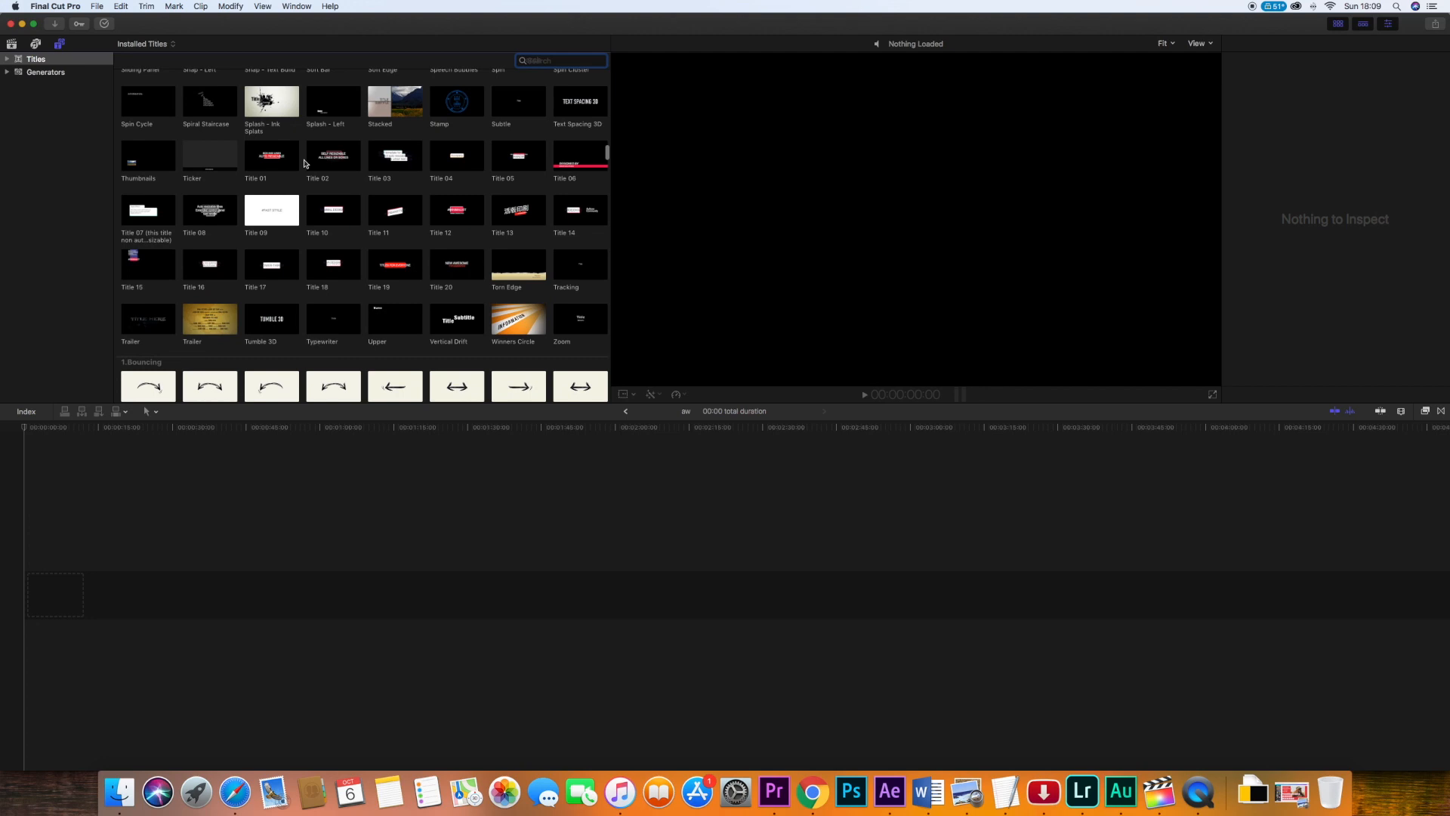
pyautogui.scroll(15, 305, 164)
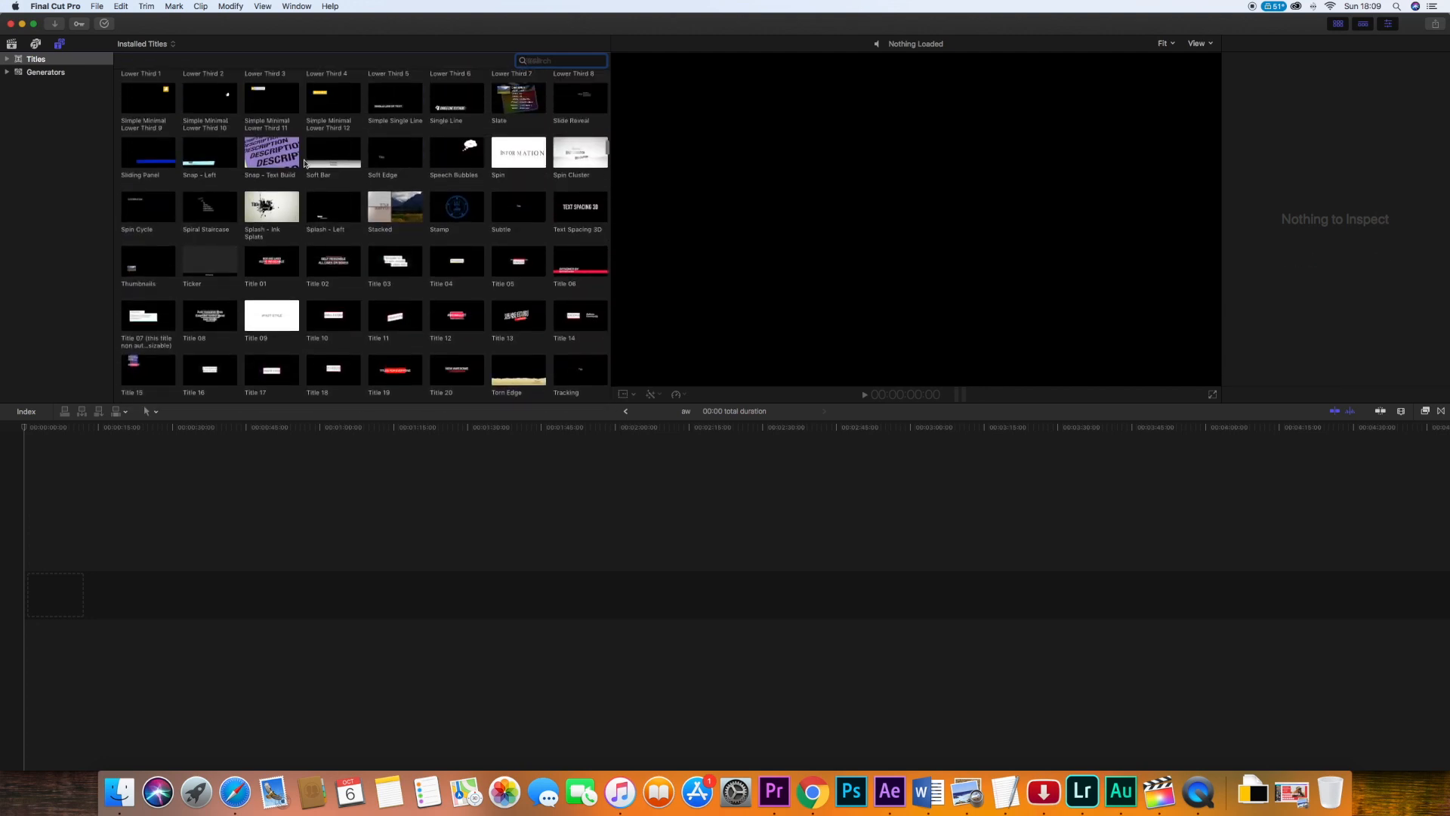
pyautogui.scroll(5, 305, 163)
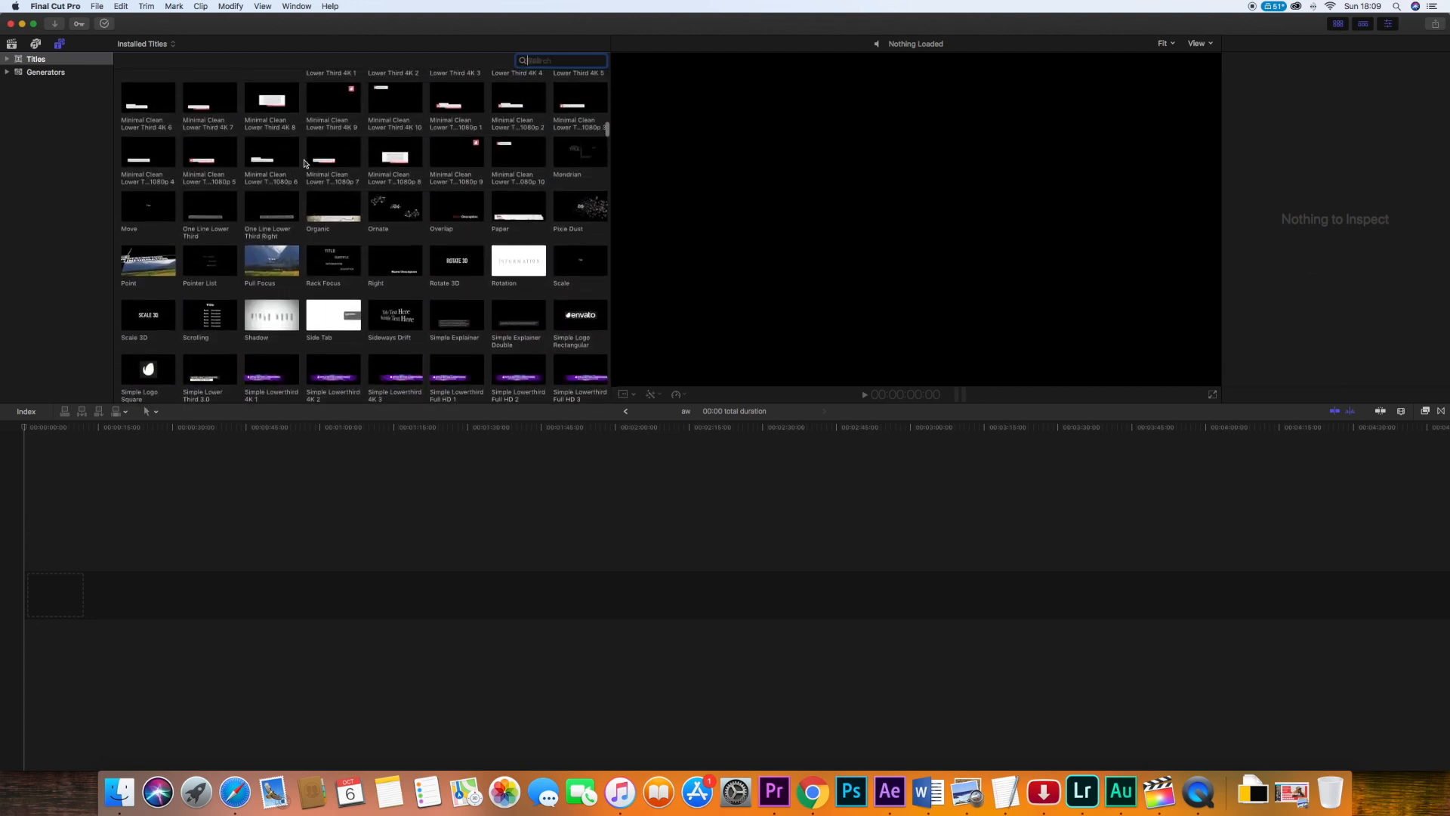
pyautogui.scroll(3, 308, 210)
pyautogui.scroll(5, 309, 210)
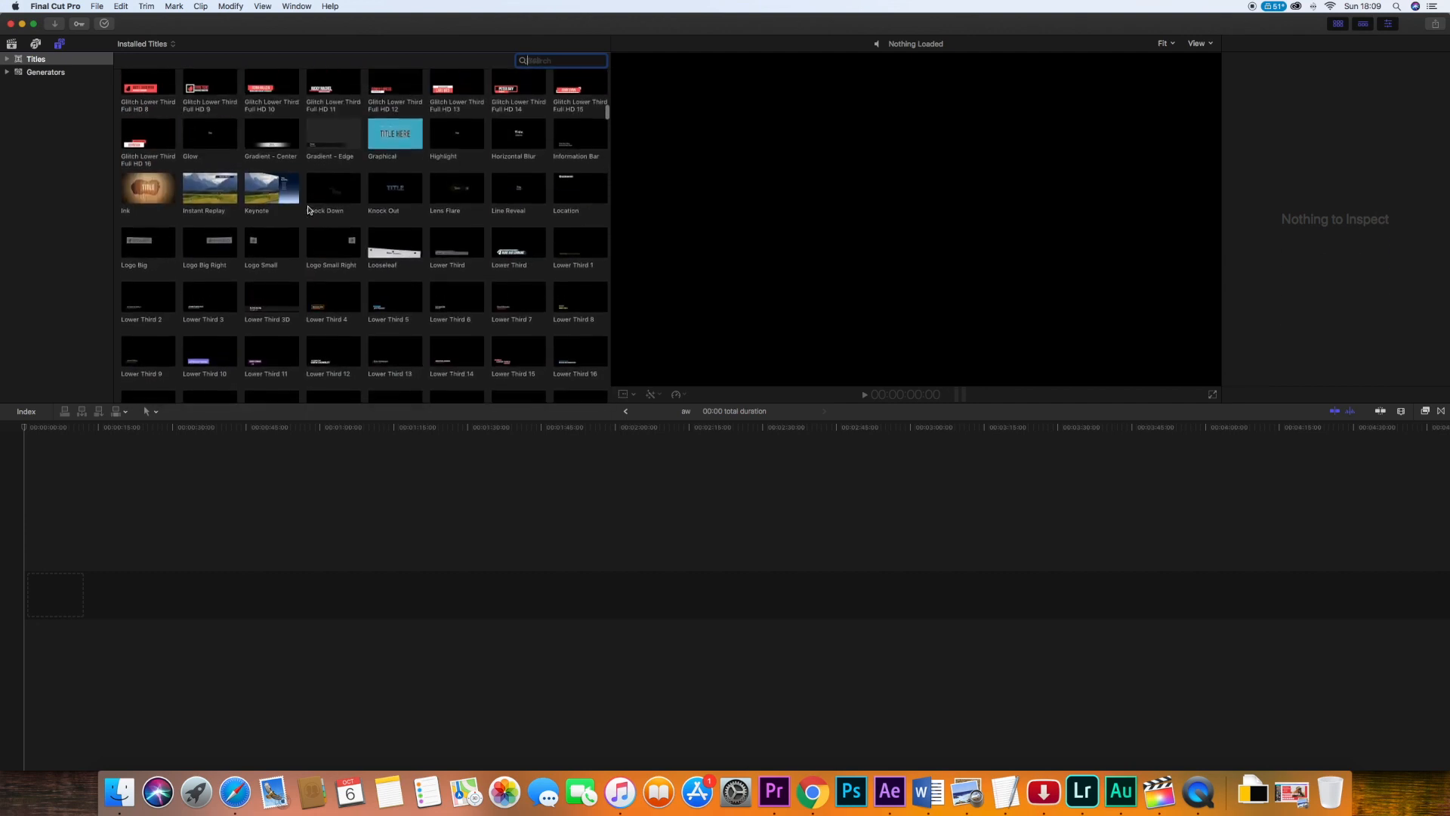
pyautogui.scroll(3, 309, 210)
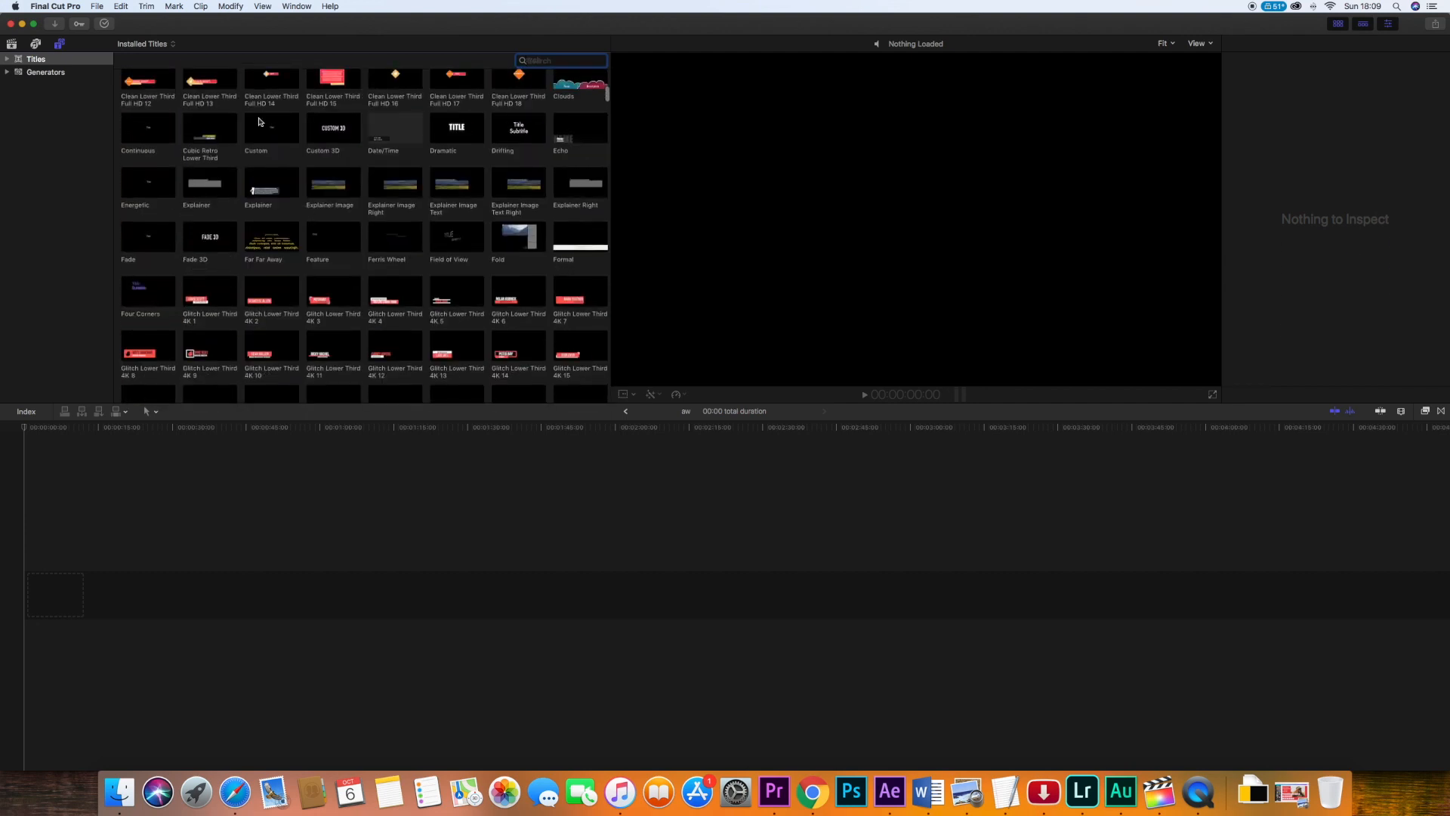
pyautogui.click(11, 43)
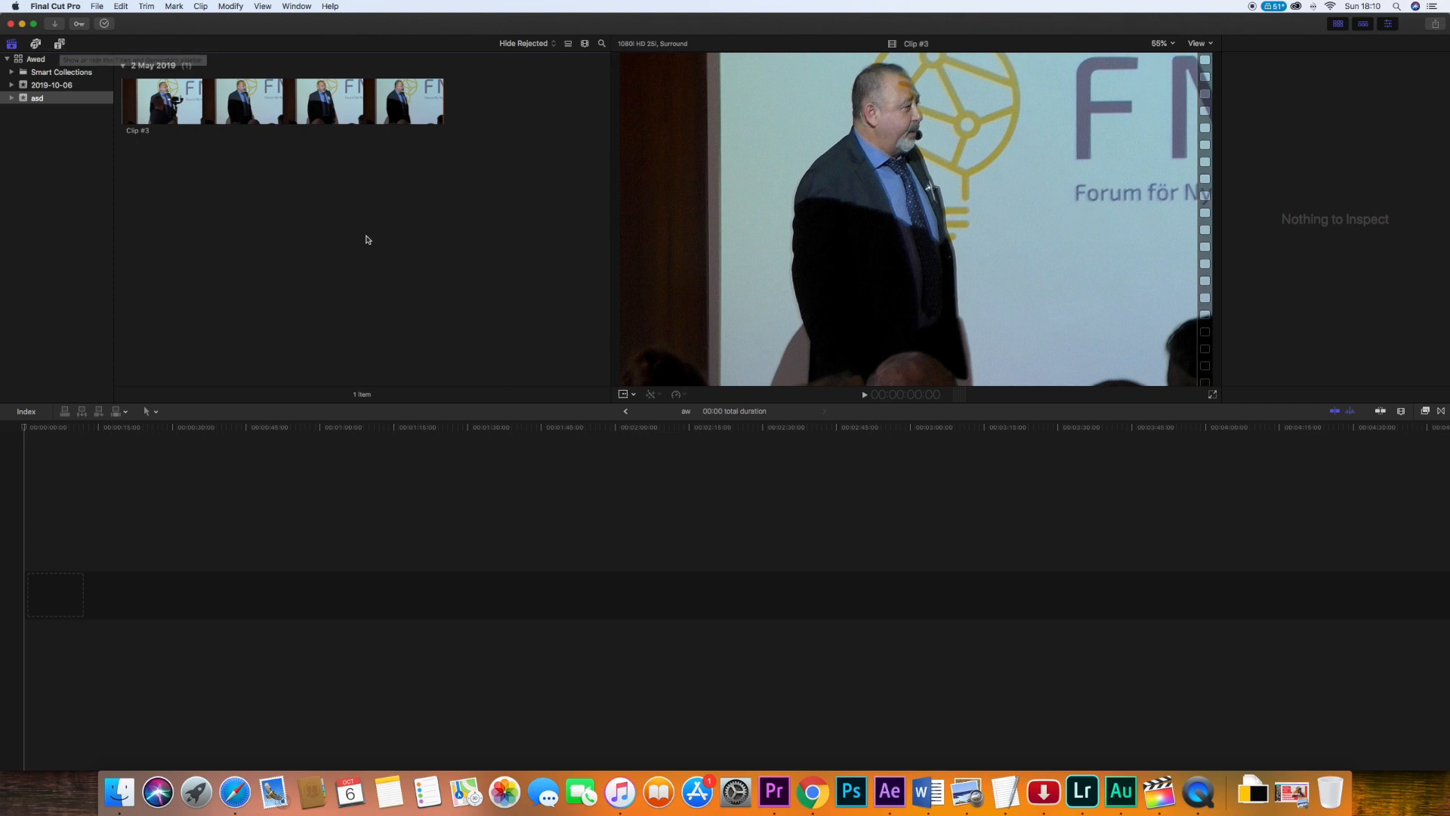
# - Preview the Center Reveal and Pan Far Right transitions, then switch to the installed video effects
pyautogui.click(1440, 412)
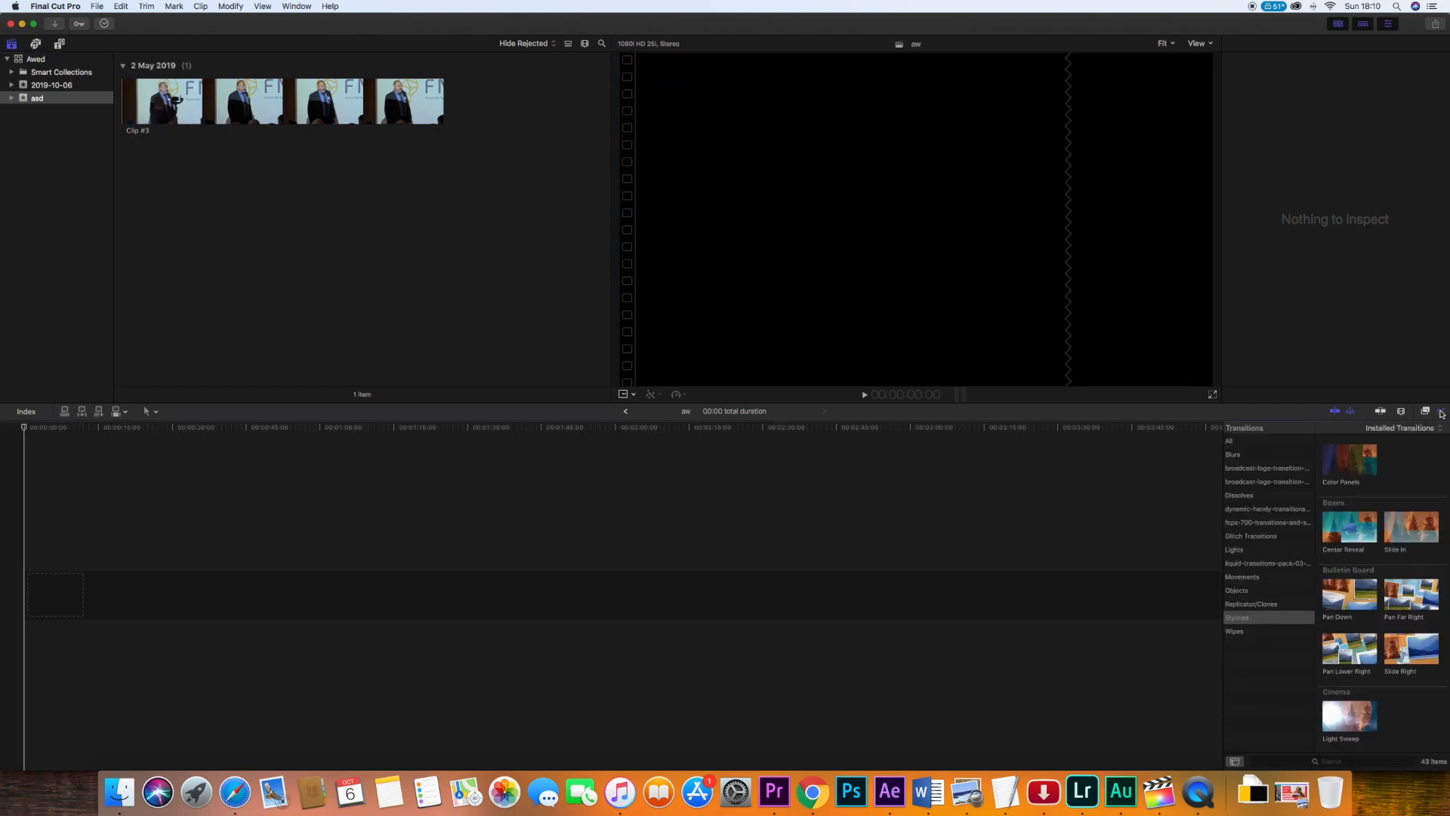
pyautogui.click(1351, 522)
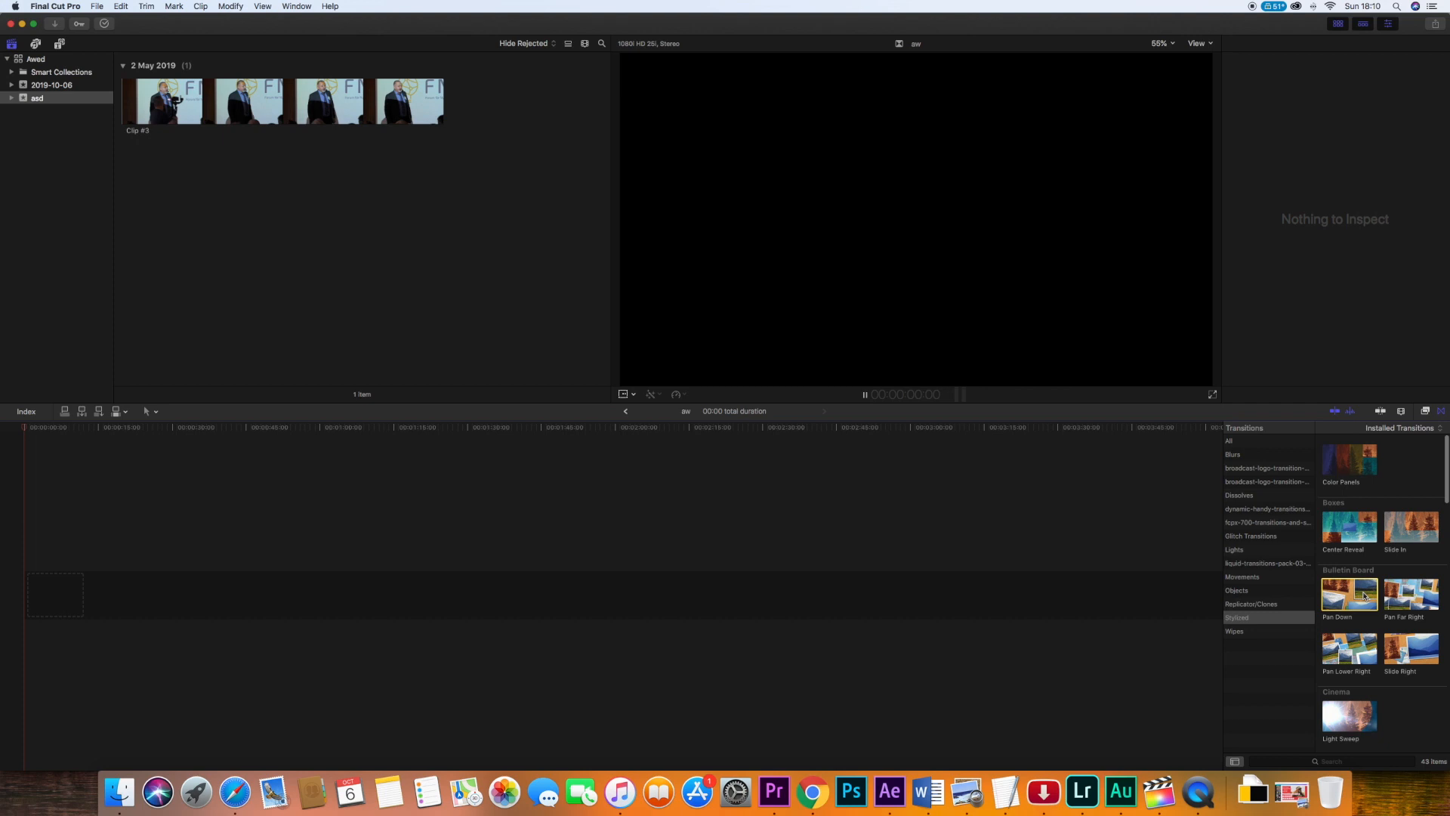
pyautogui.scroll(-1, 1417, 596)
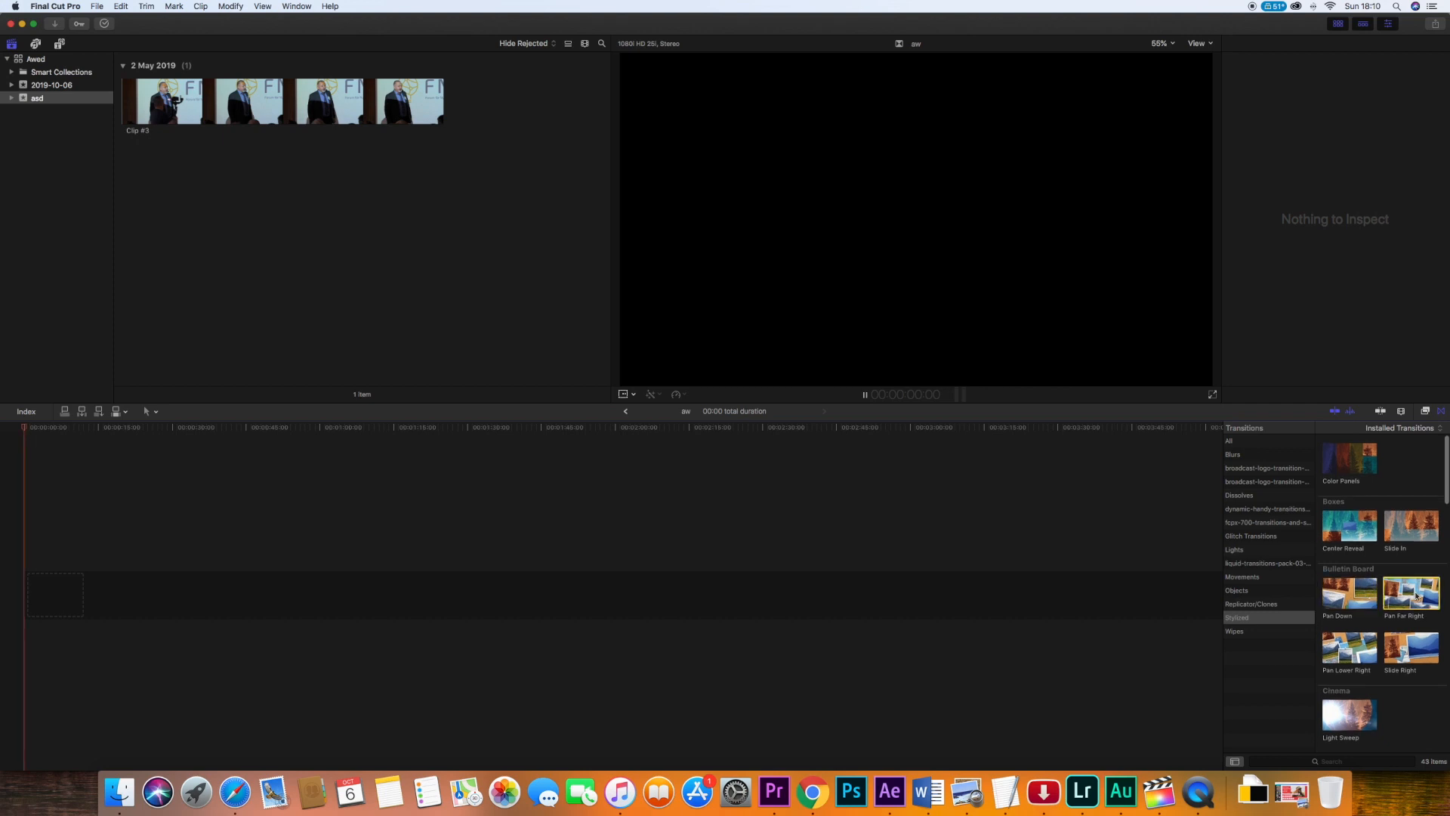
pyautogui.press('space')
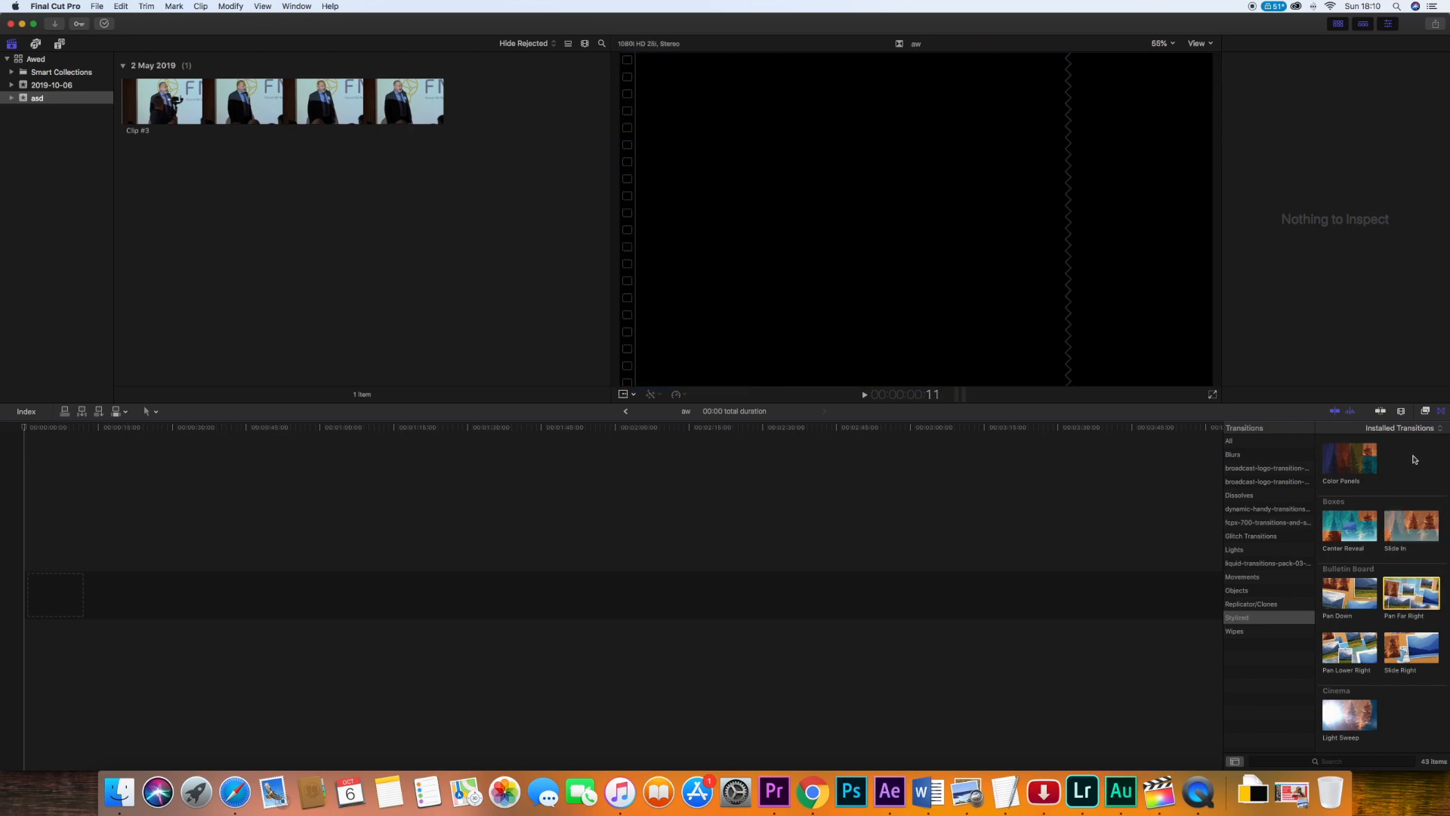
pyautogui.click(1426, 412)
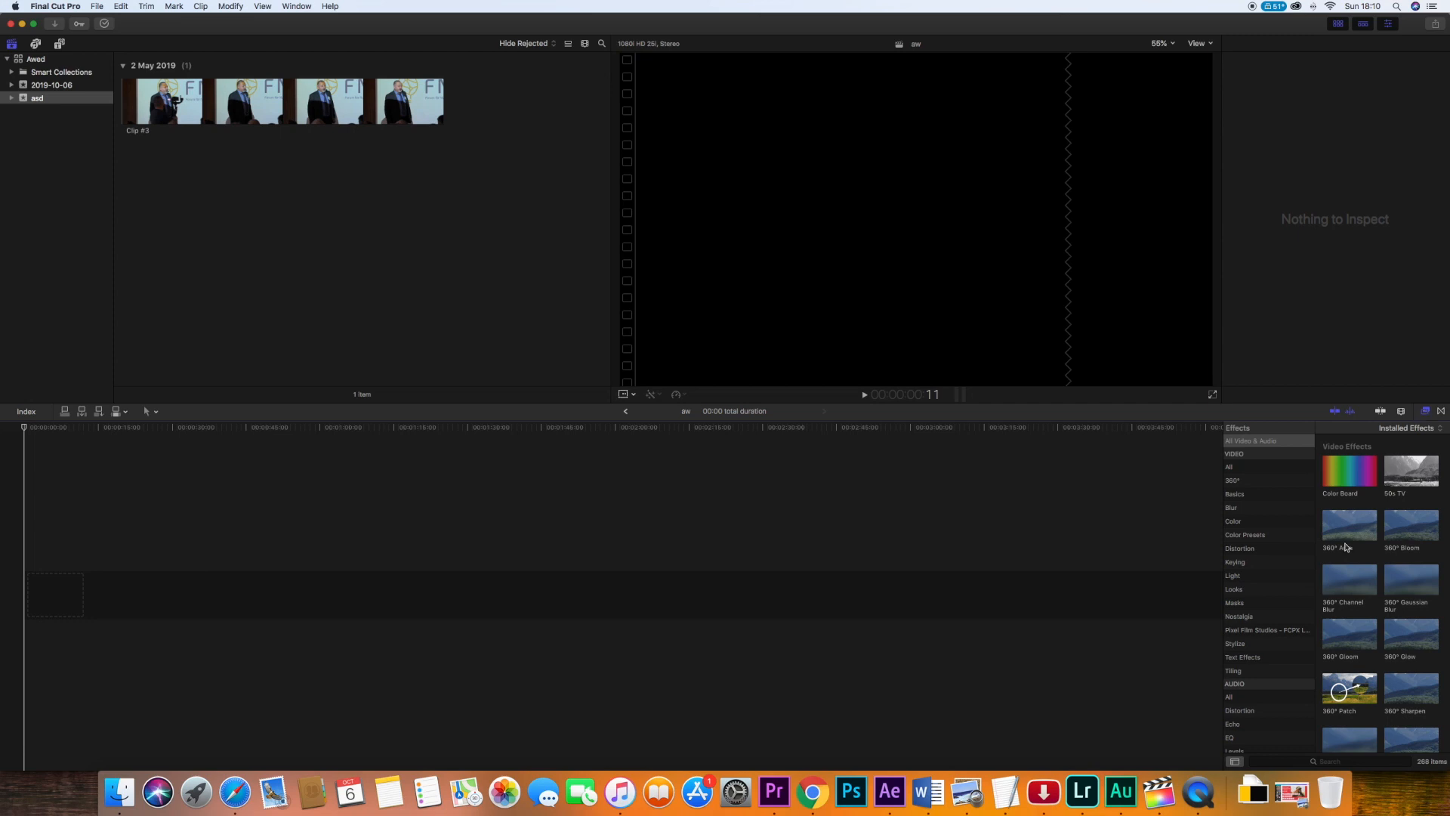
# - Preview the 360° Channel Blur effect, then hide the Effects browser
pyautogui.click(1349, 582)
pyautogui.scroll(-1, 1408, 450)
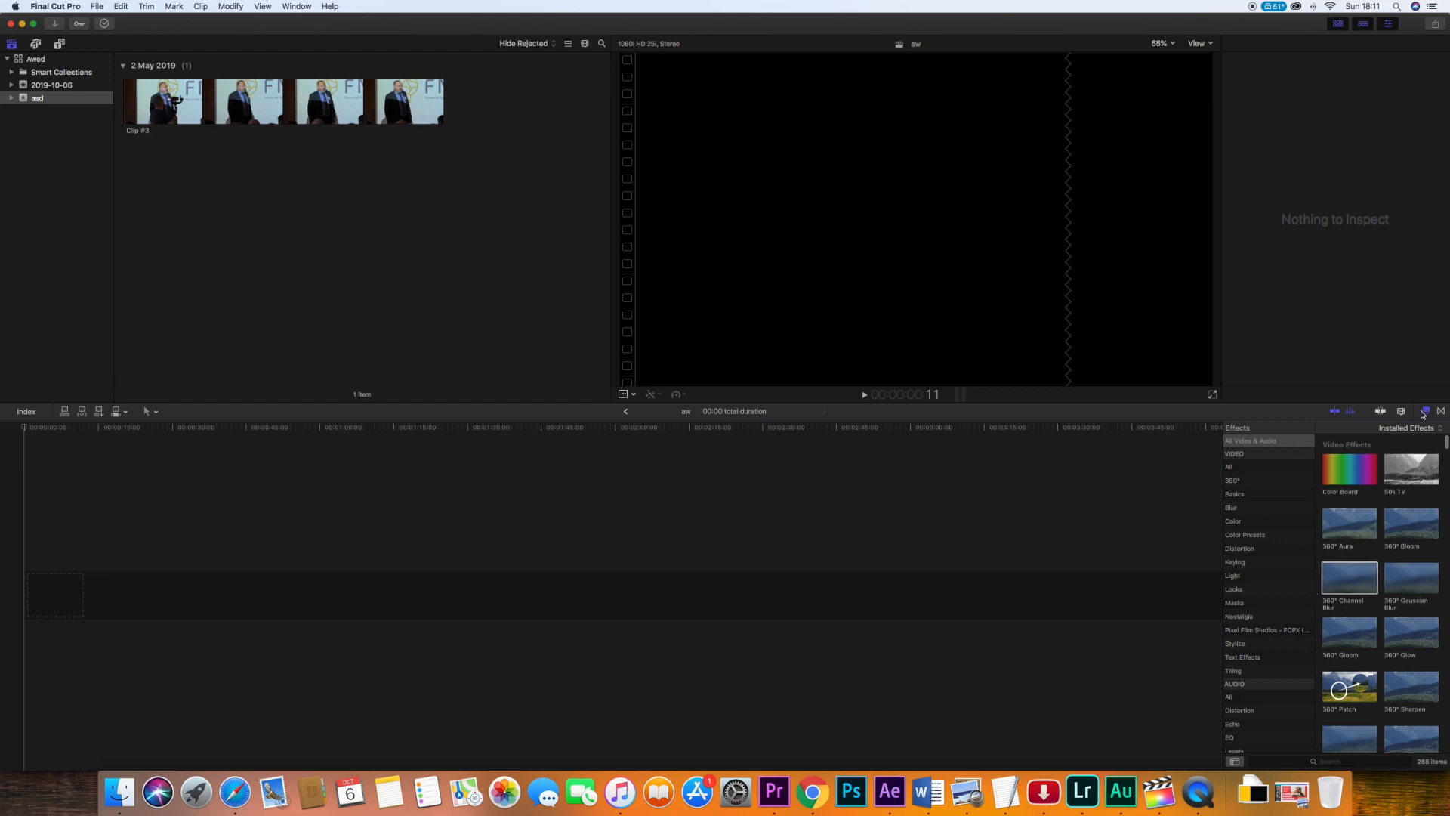
pyautogui.click(1423, 412)
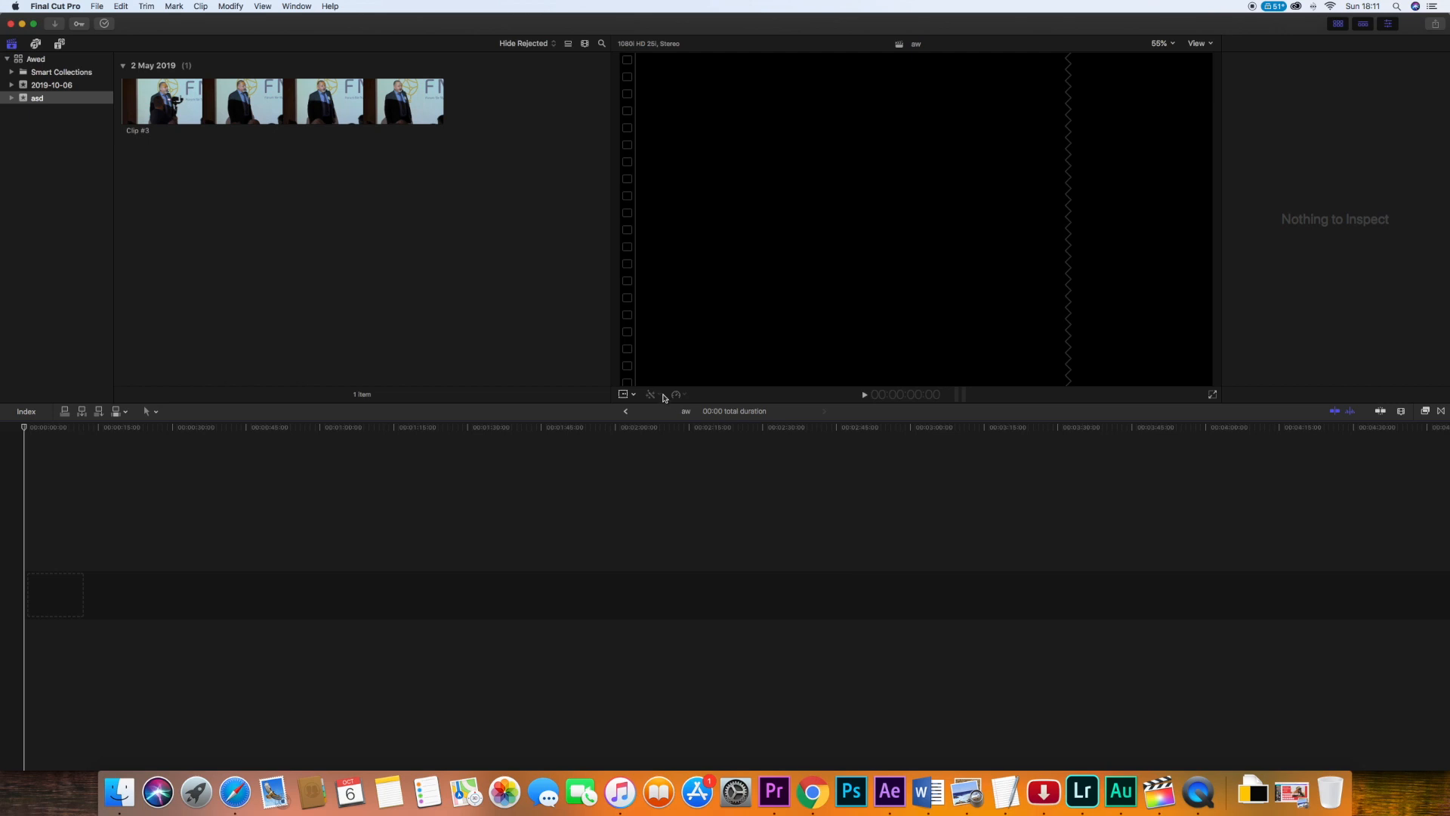
pyautogui.click(634, 395)
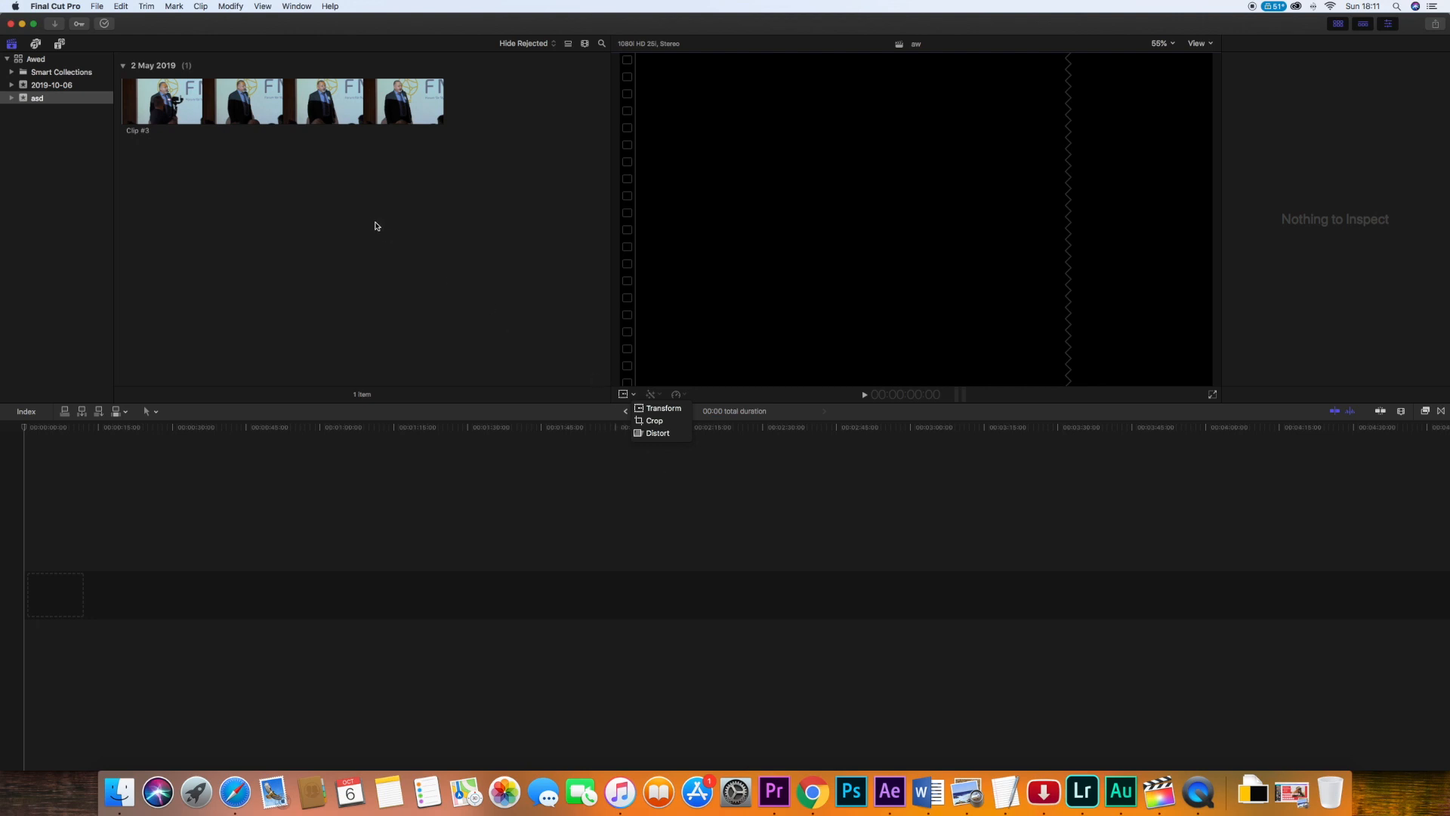
pyautogui.click(376, 258)
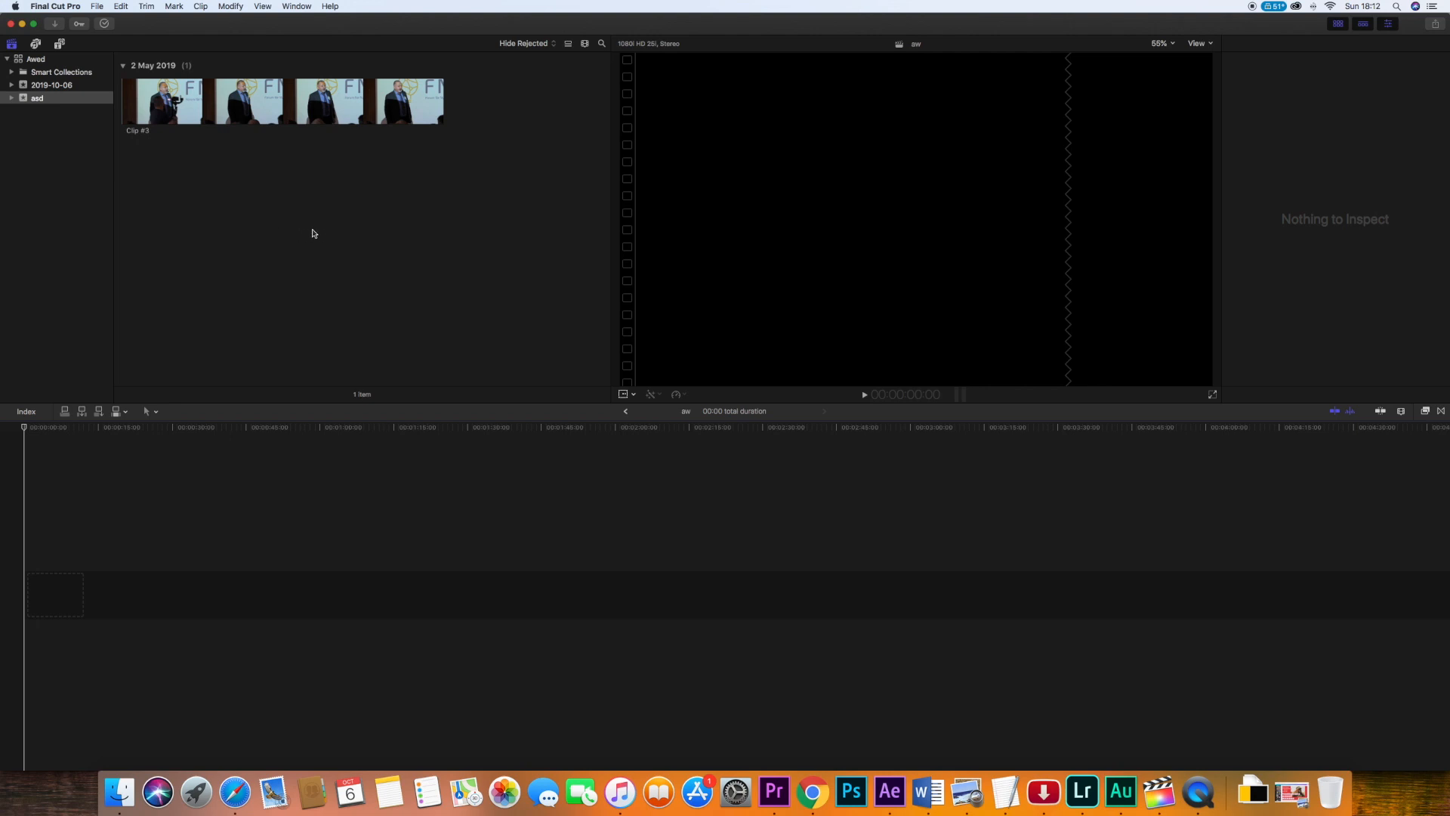
# - Import the Wadamo Ragii Guurku ku adkaaday video from the Desktop into the asd event
pyautogui.rightClick(259, 189)
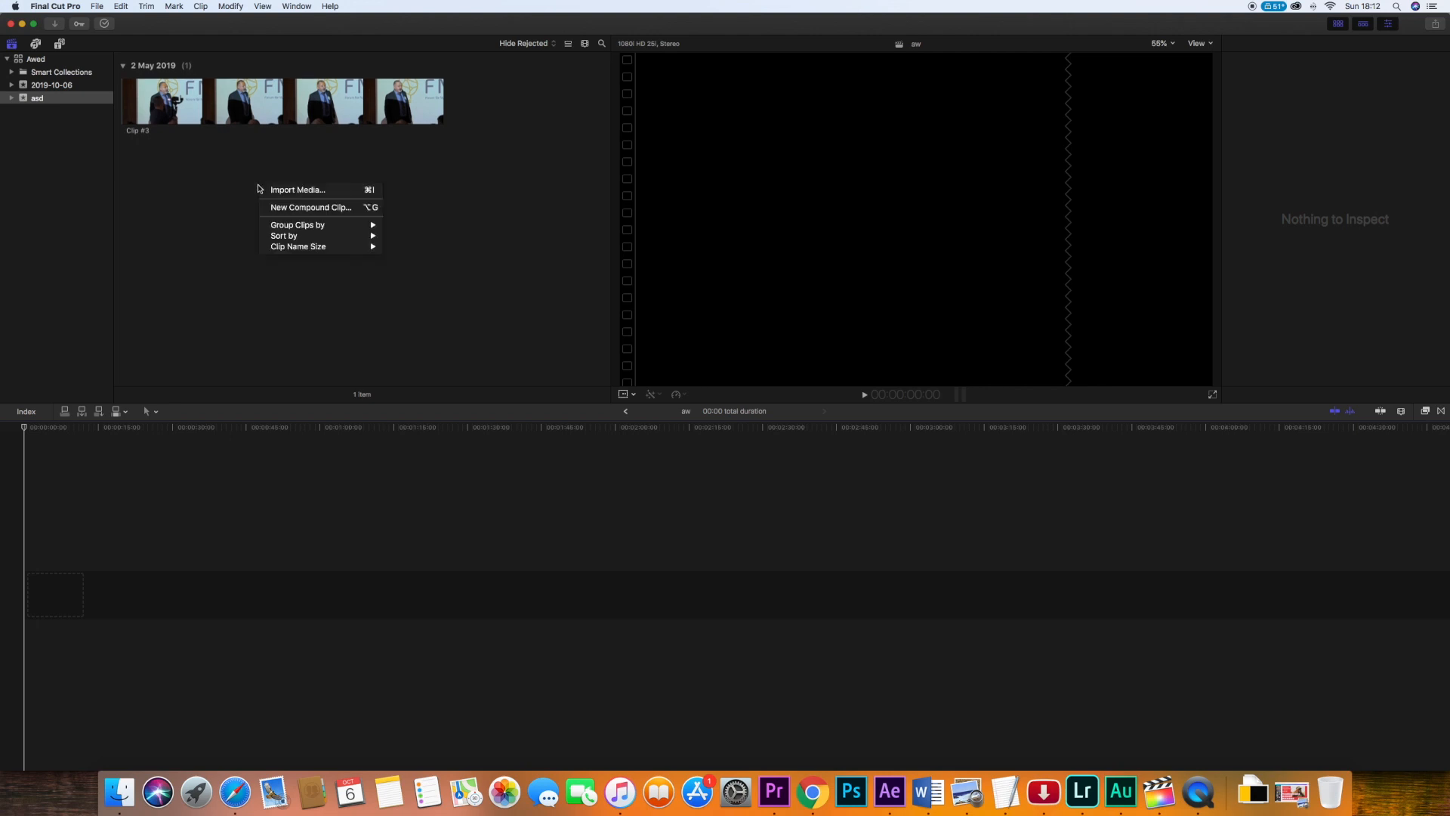
pyautogui.click(297, 191)
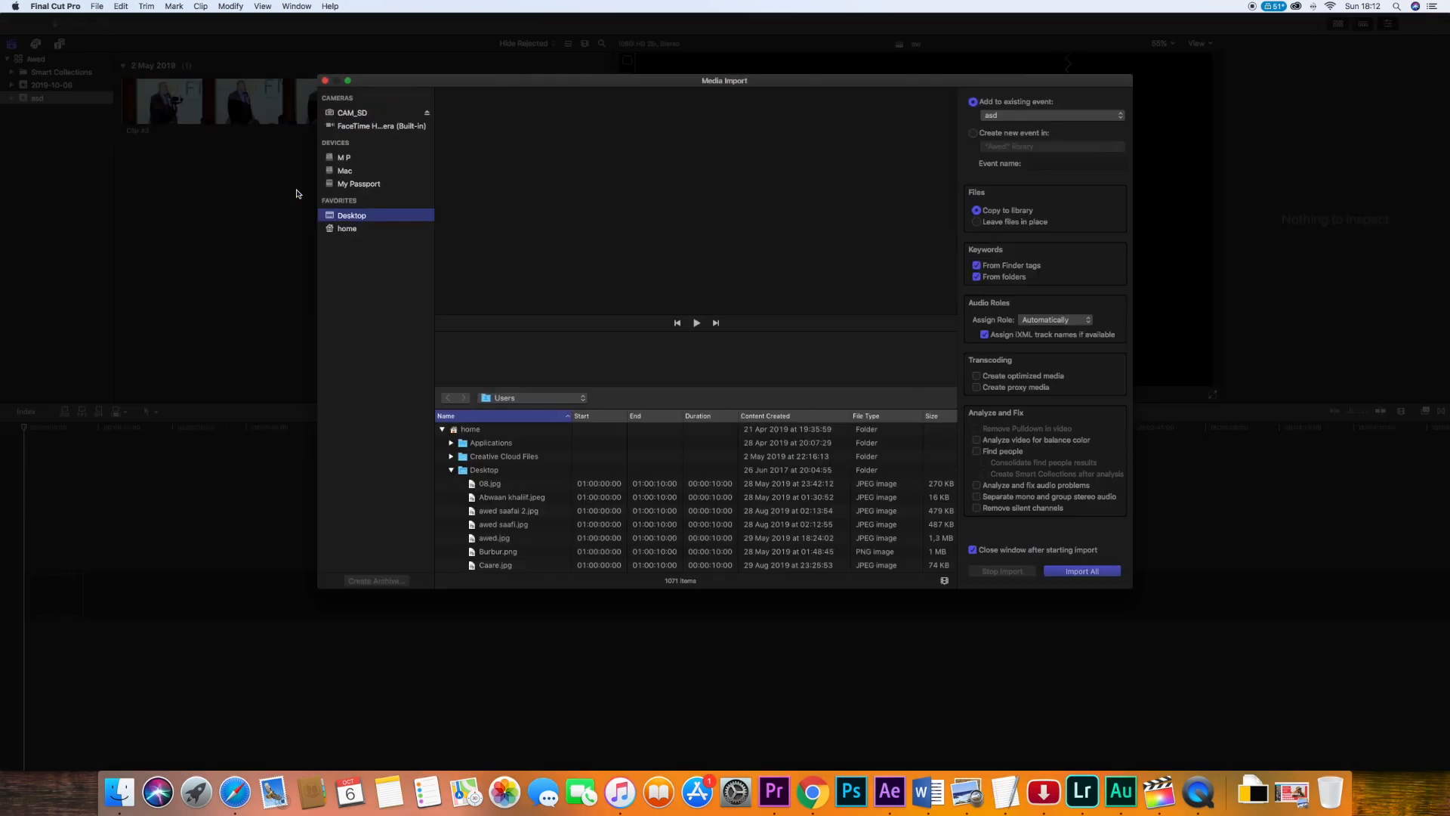
pyautogui.click(324, 80)
pyautogui.click(97, 7)
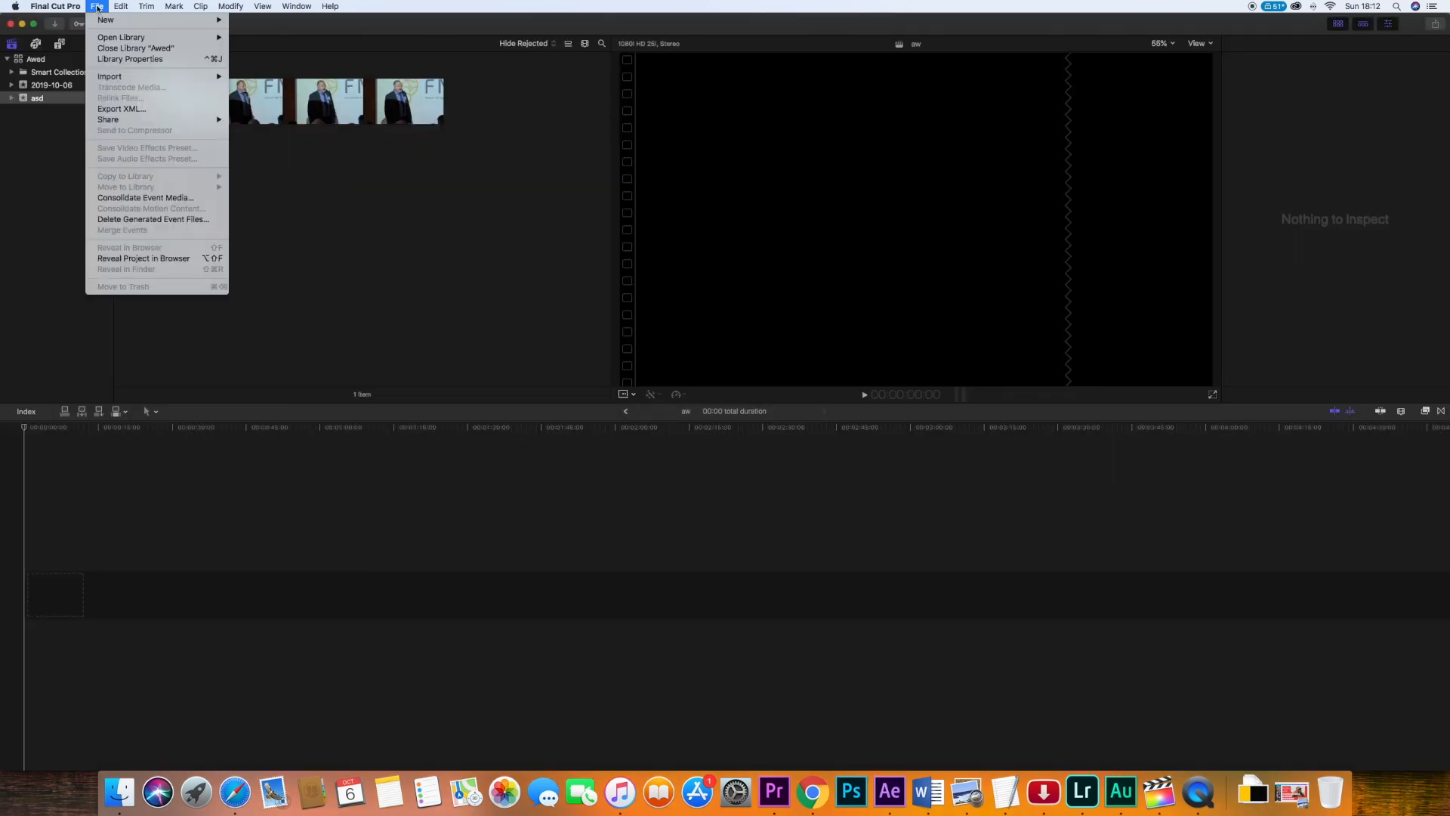
pyautogui.moveTo(199, 77)
pyautogui.click(256, 76)
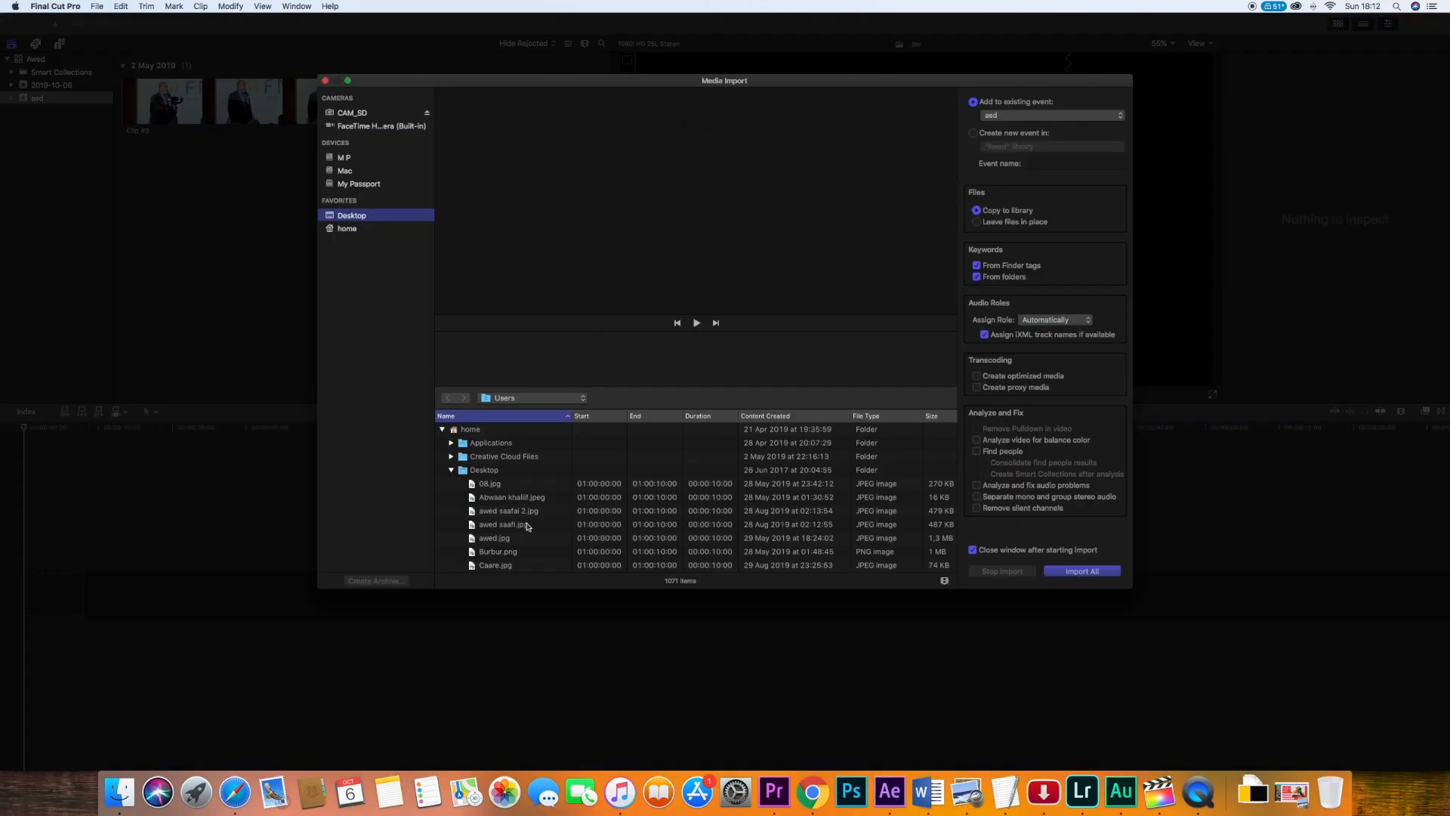
pyautogui.click(527, 526)
pyautogui.press('w')
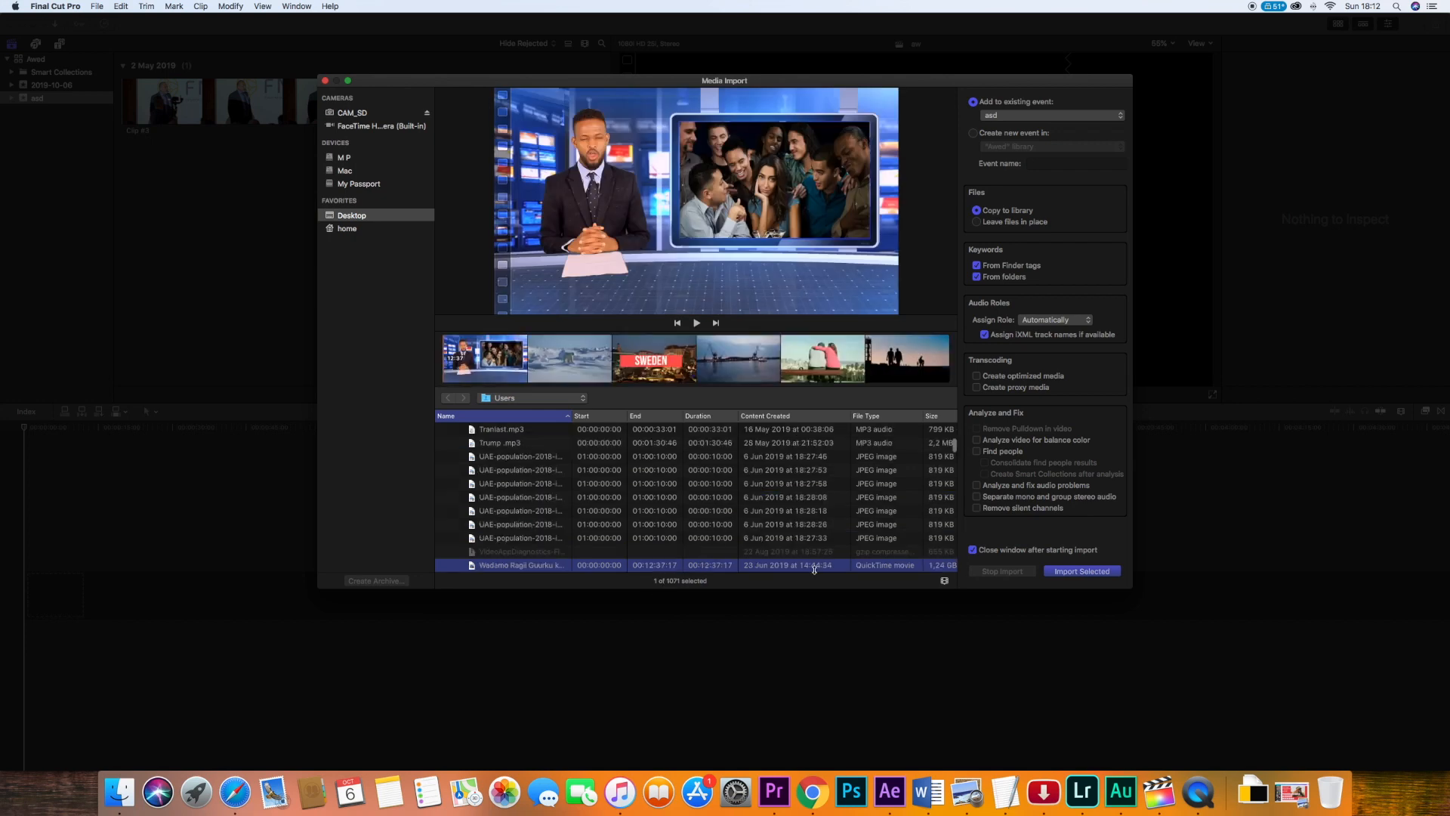
pyautogui.click(1089, 572)
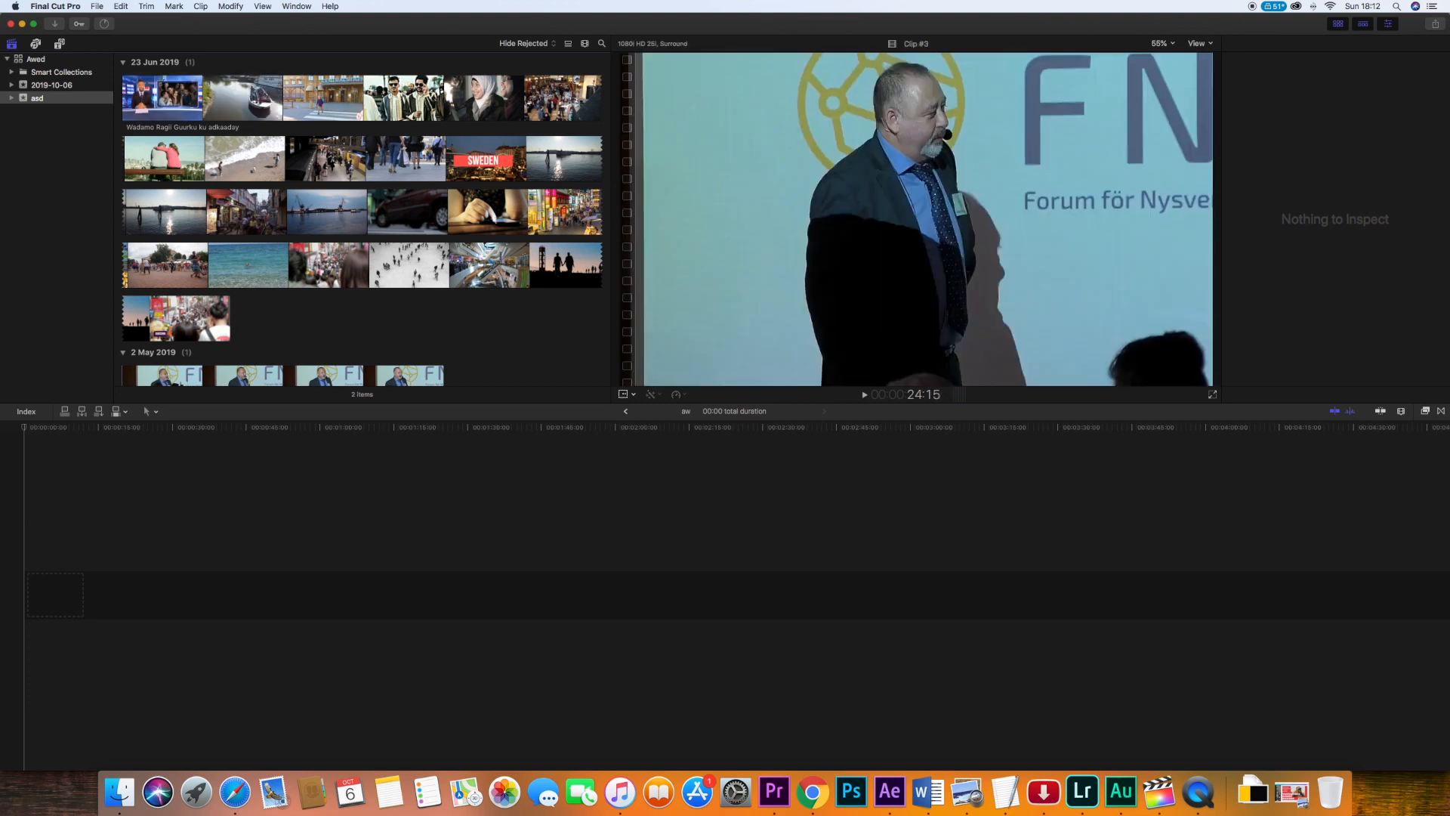
# - Drag the Wadamo Ragii Guurku ku adkaaday clip to the start of the aw timeline and scrub to 2:16
pyautogui.click(172, 100)
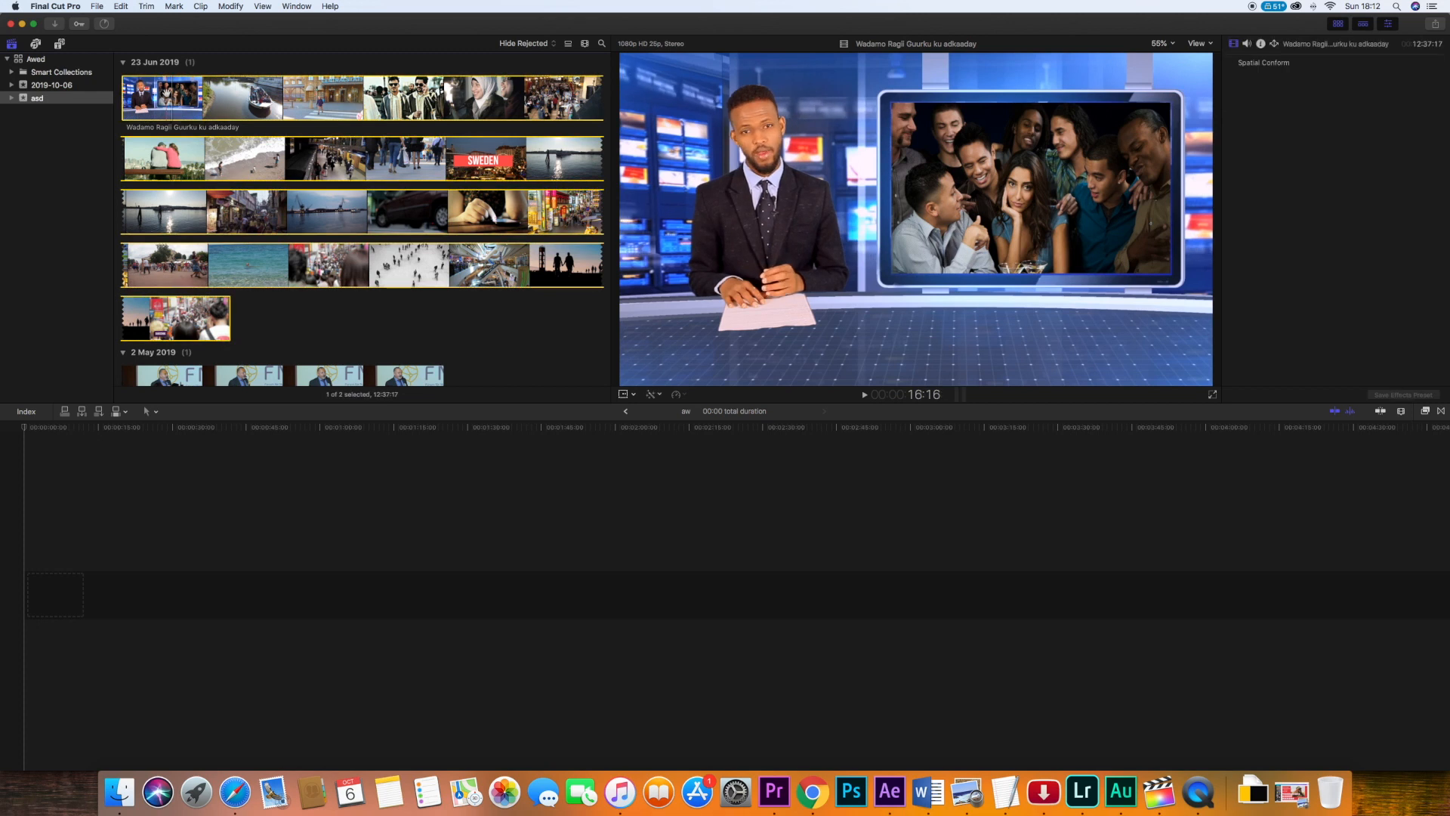
pyautogui.moveTo(162, 91); pyautogui.dragTo(41, 517)
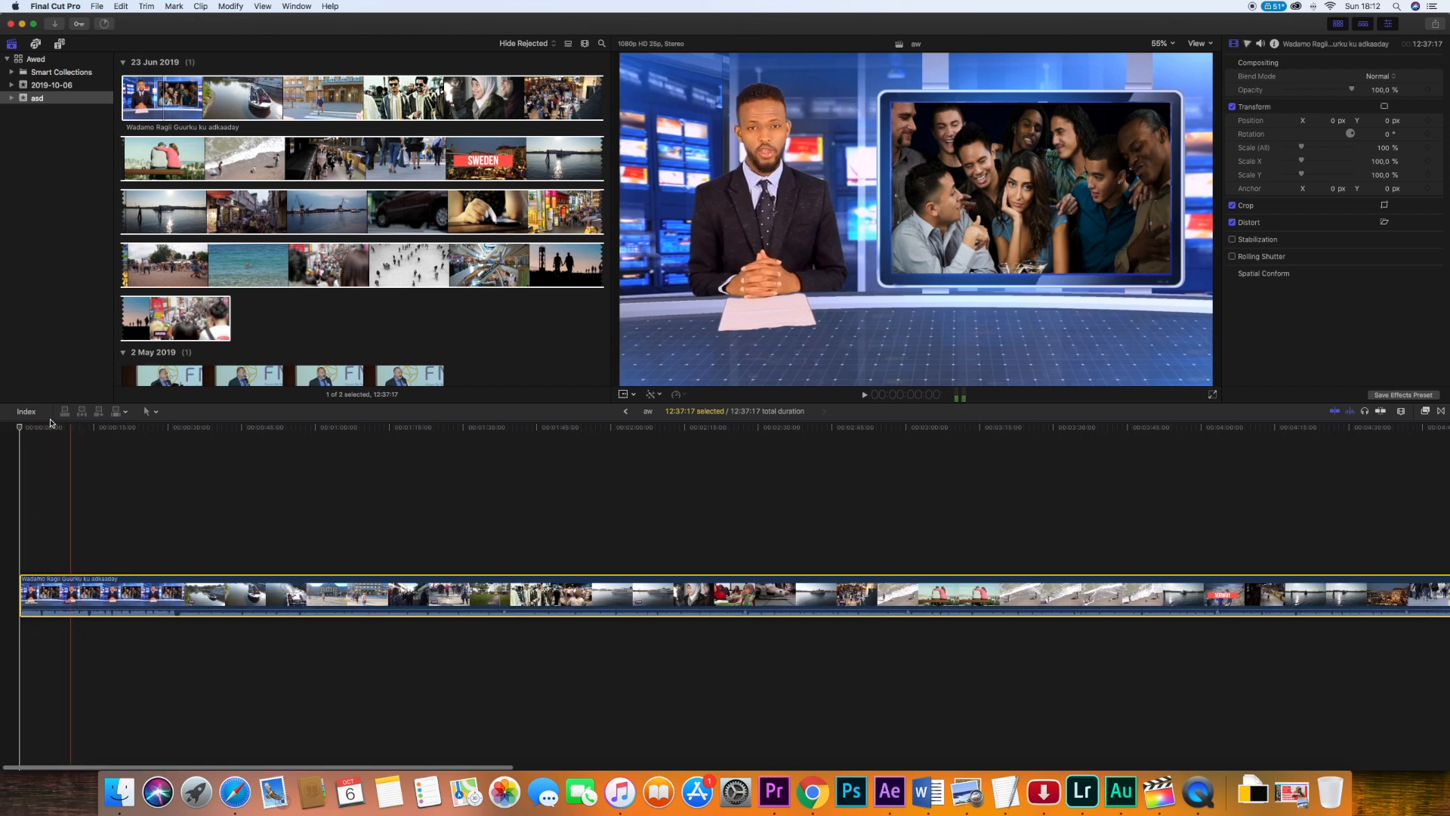
pyautogui.moveTo(24, 429); pyautogui.dragTo(45, 435)
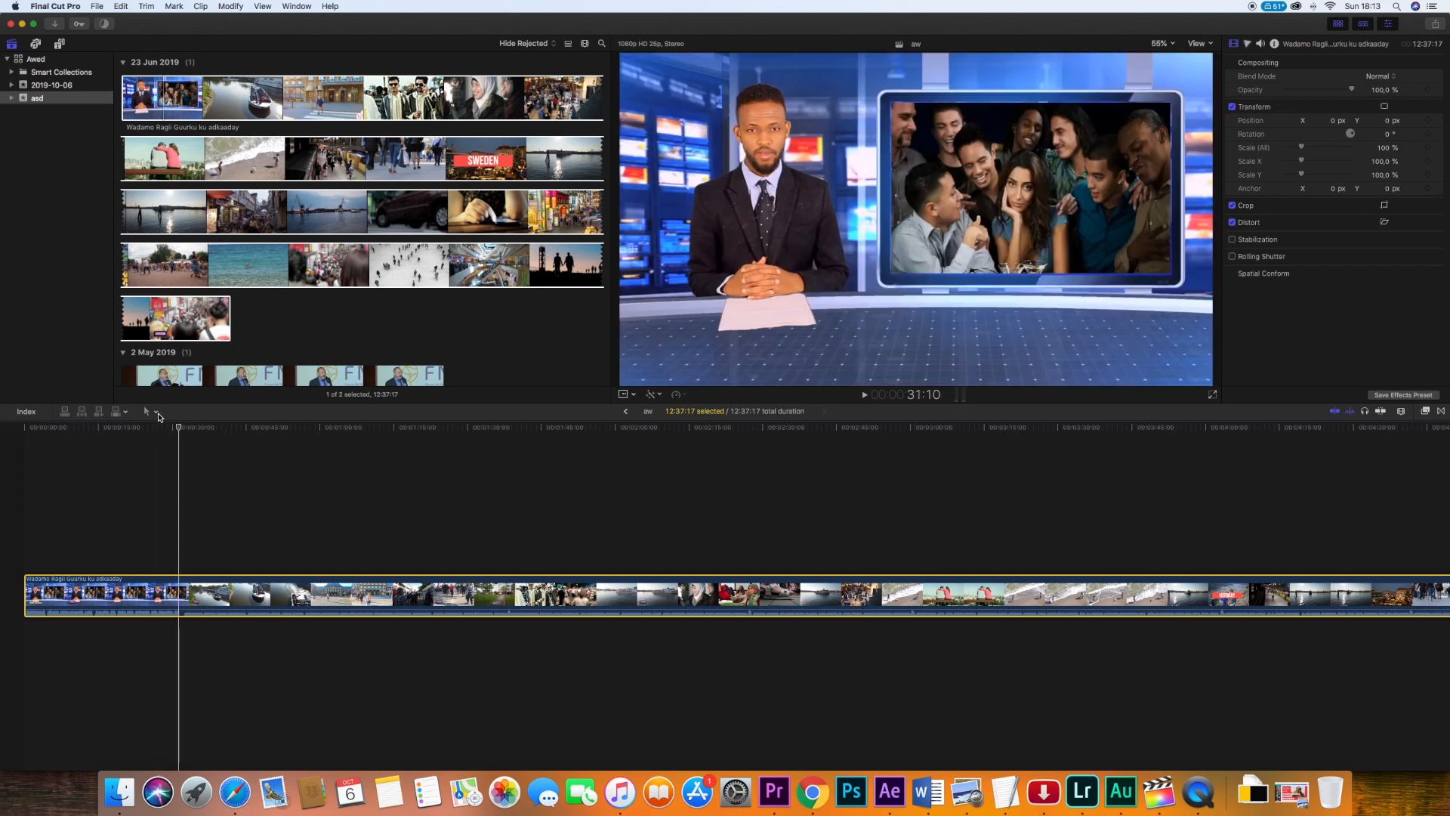
# - Blade the clip where the newsroom shot ends and delete the trailing footage
pyautogui.click(156, 413)
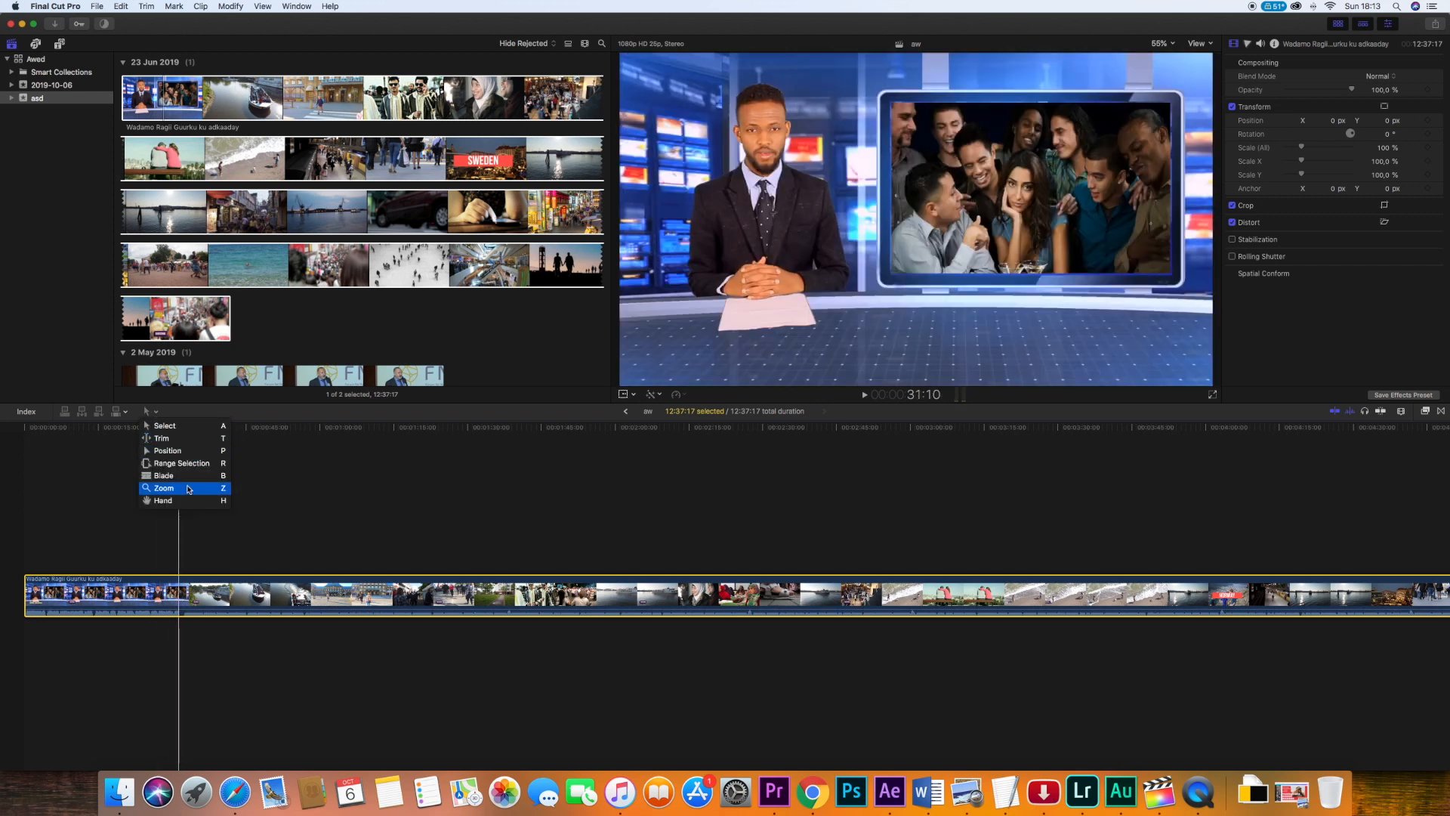
pyautogui.click(186, 479)
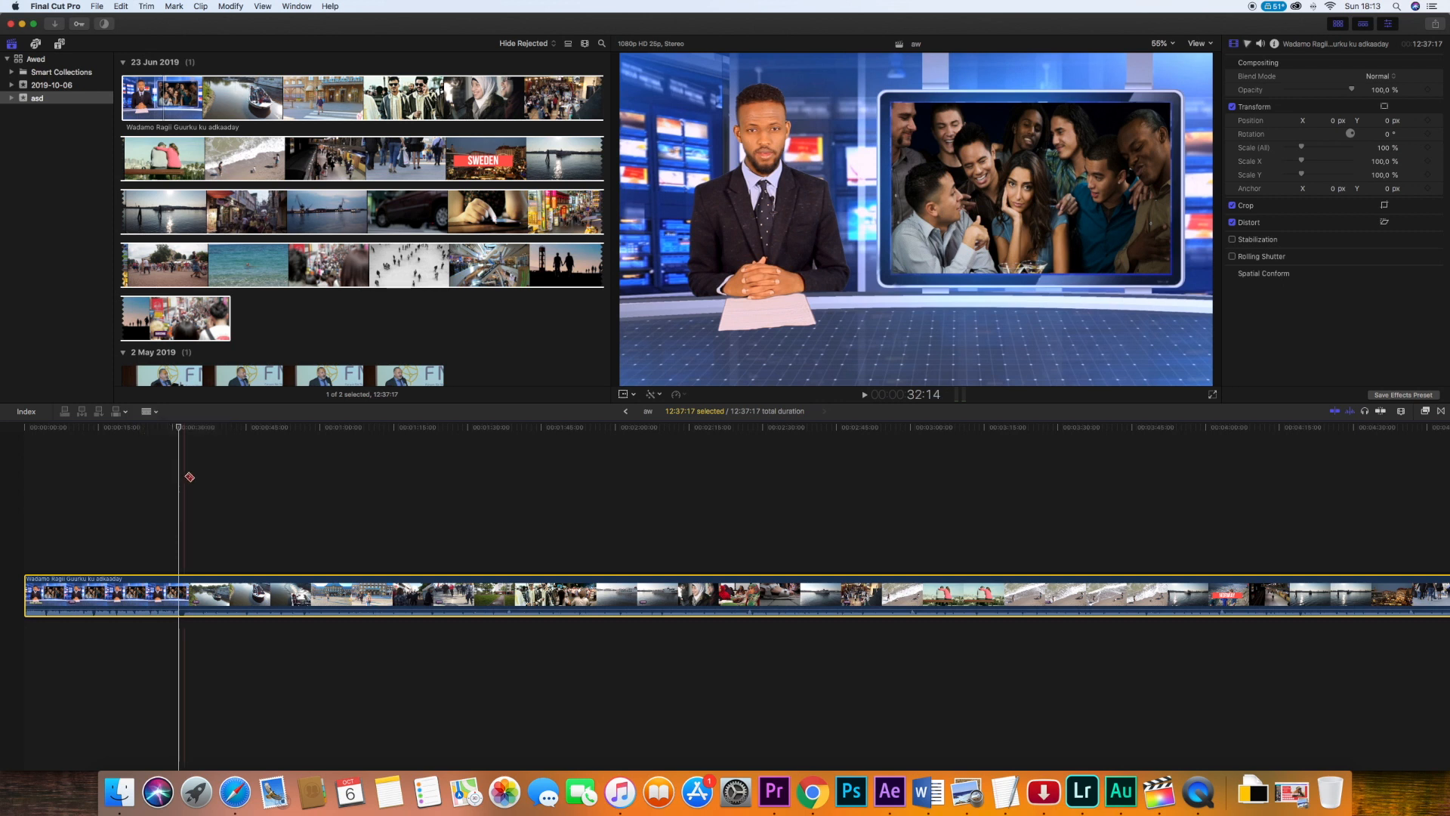
pyautogui.click(183, 586)
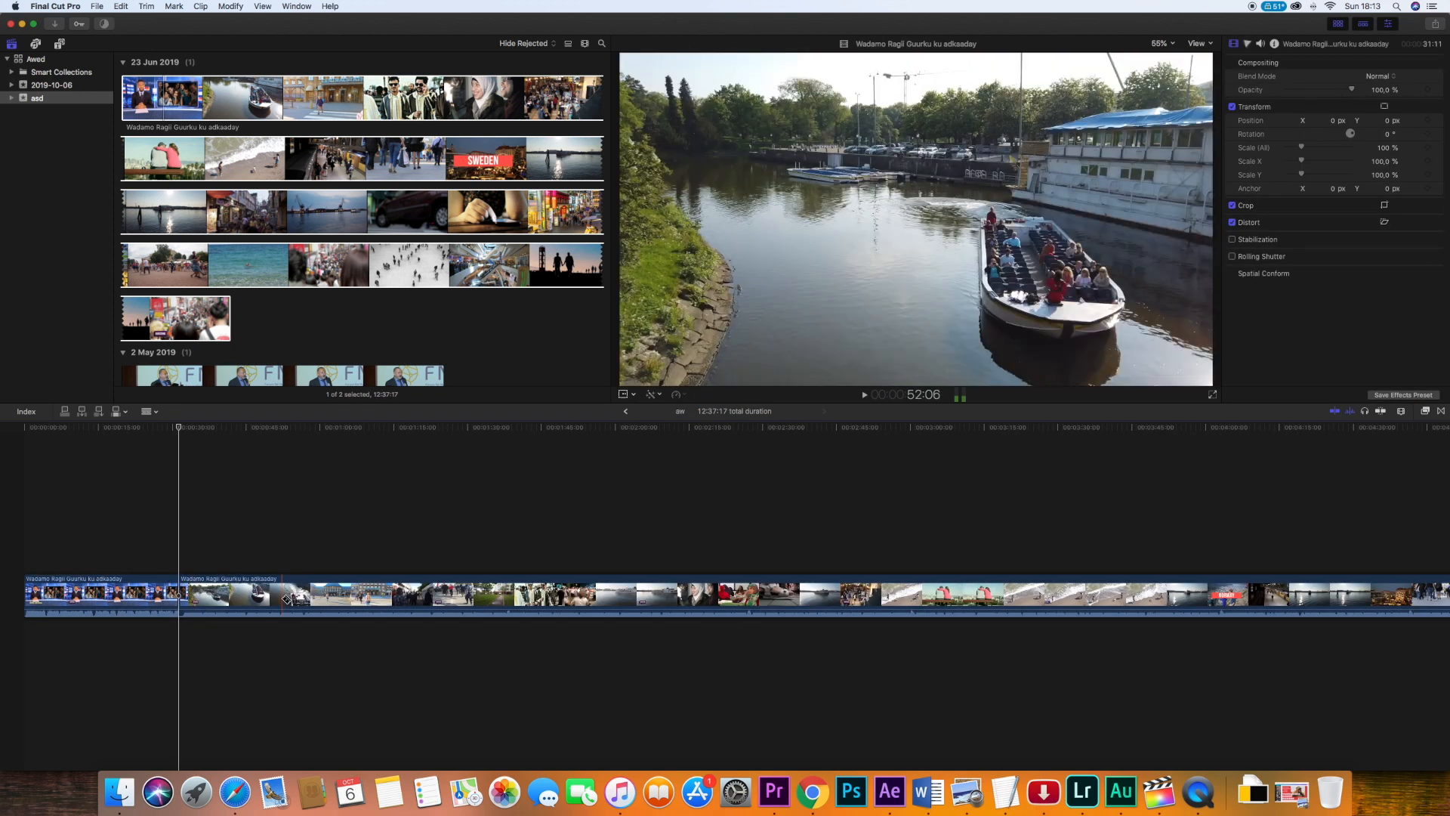
pyautogui.click(147, 411)
pyautogui.click(165, 426)
pyautogui.click(213, 595)
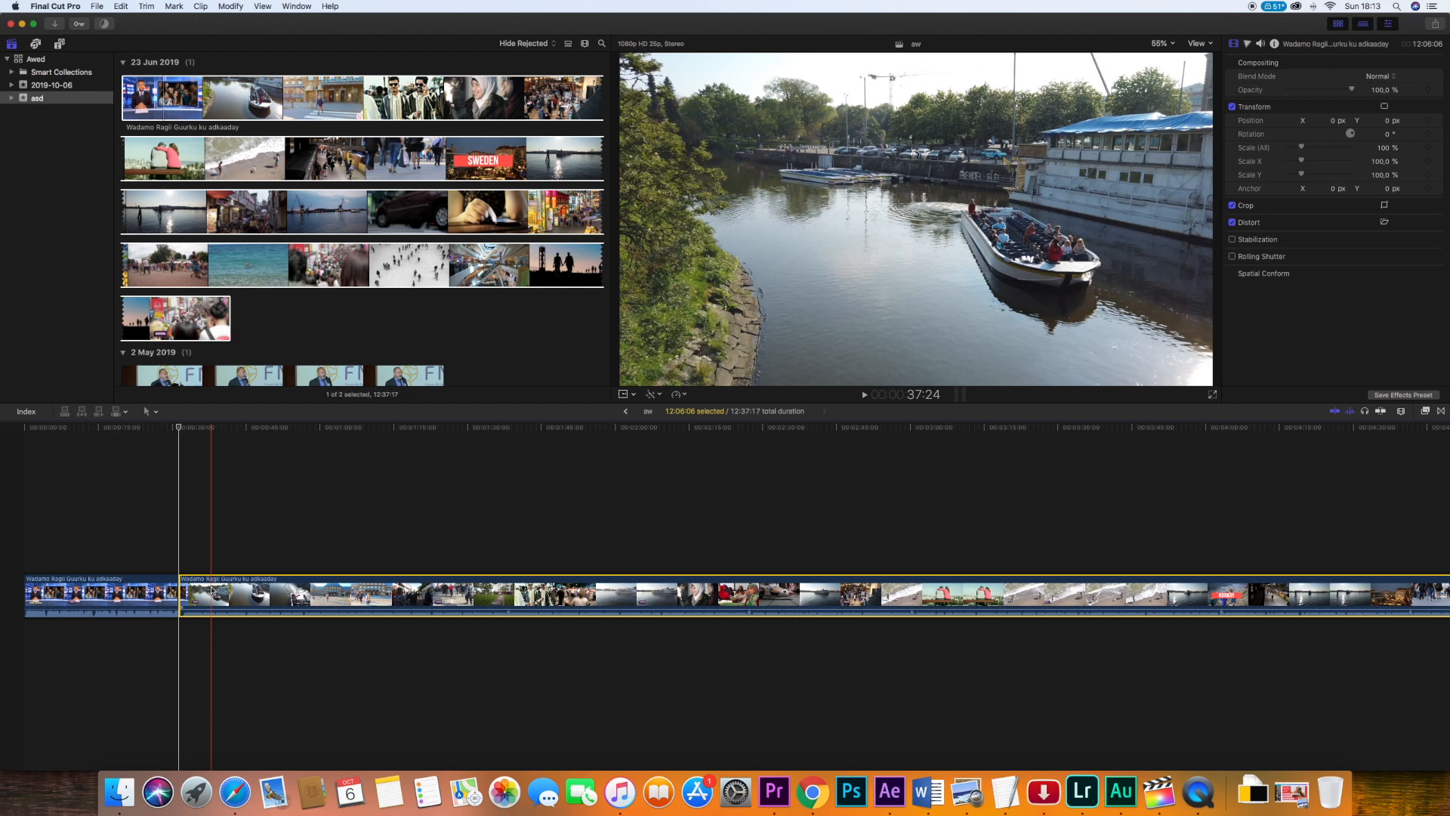
pyautogui.press('Delete')
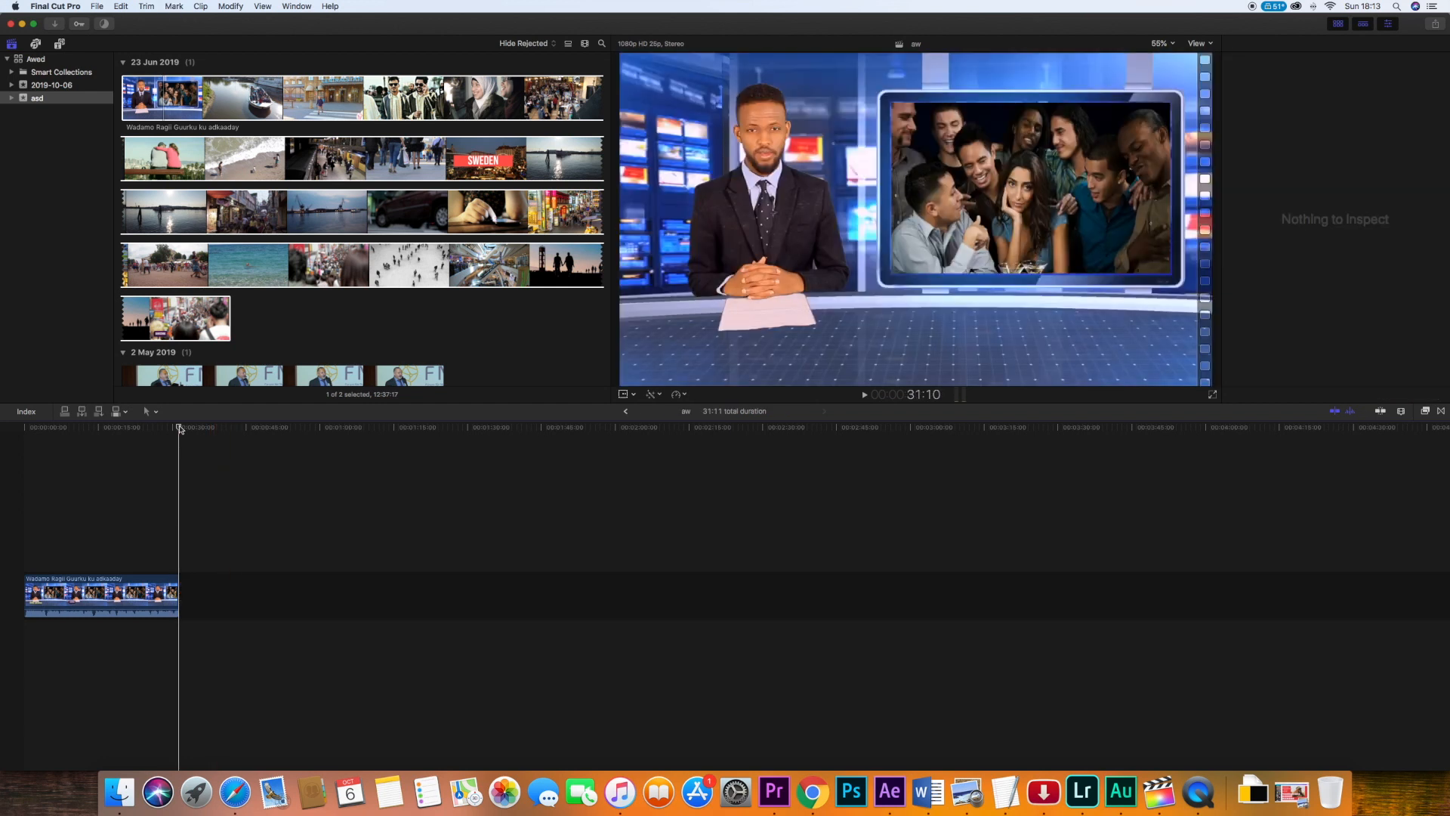
# - Play back the remaining 31-second newsroom clip from the start, then show the installed titles
pyautogui.click(29, 425)
pyautogui.press('space')
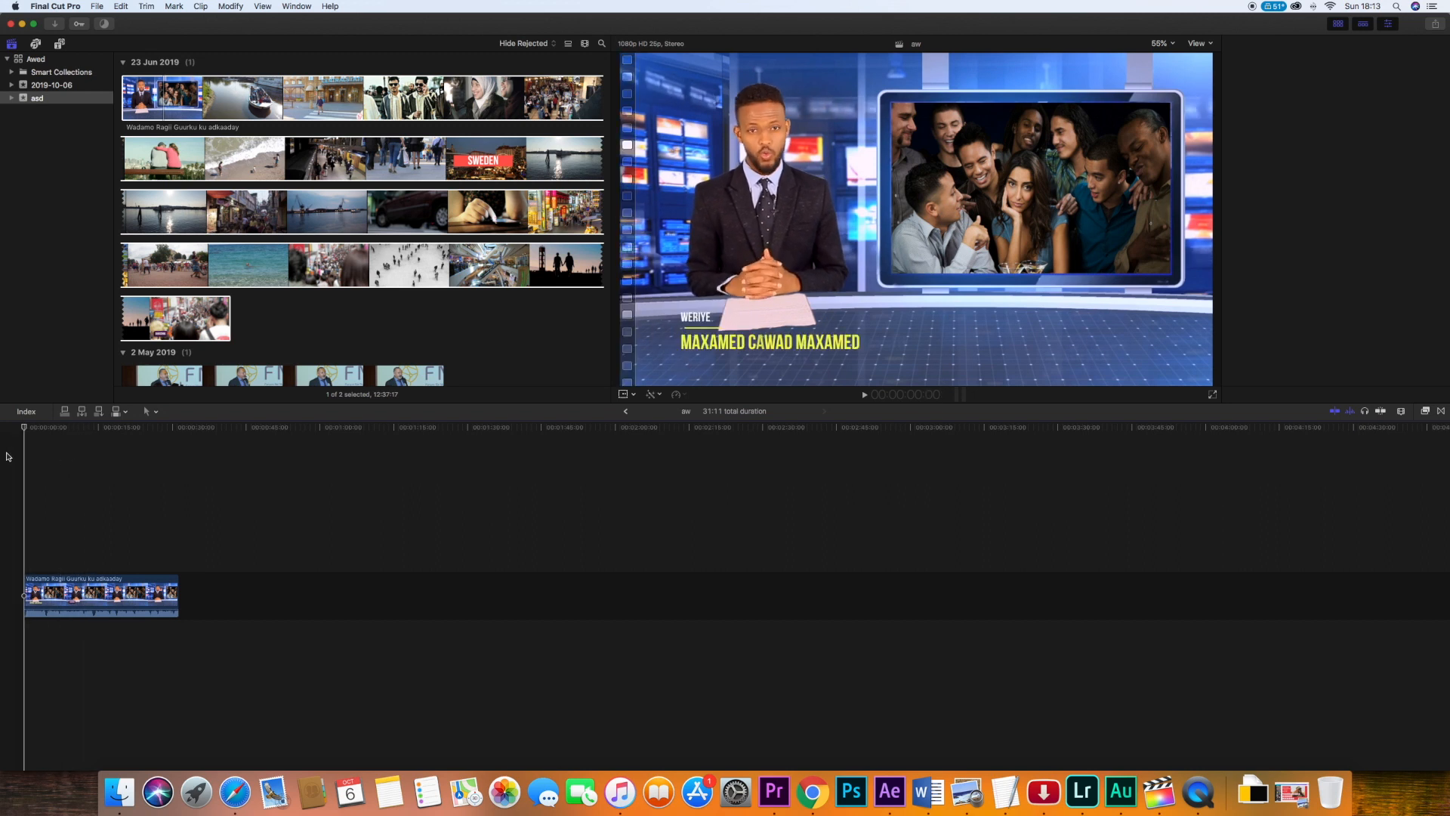
pyautogui.click(48, 471)
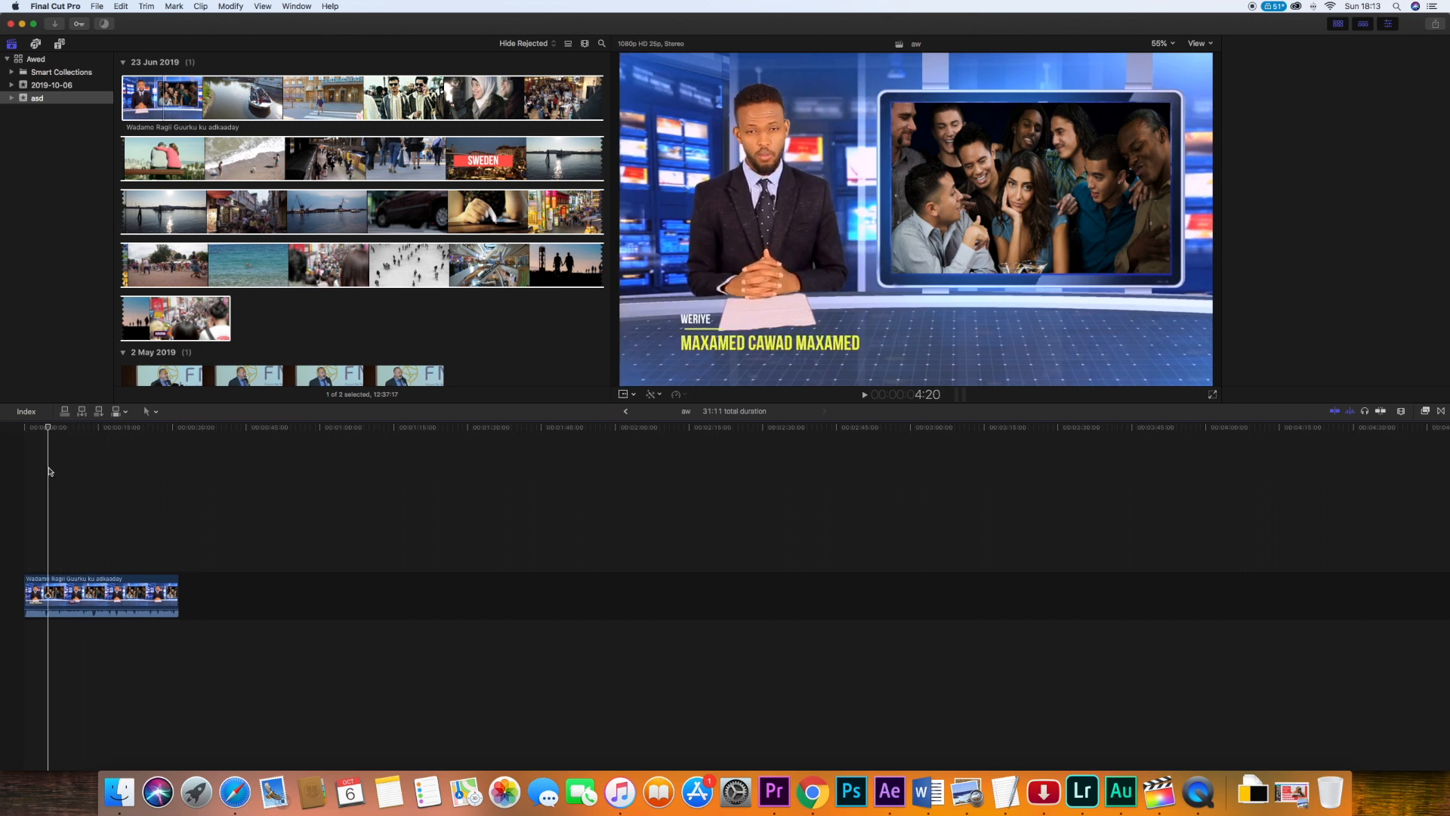
pyautogui.click(25, 464)
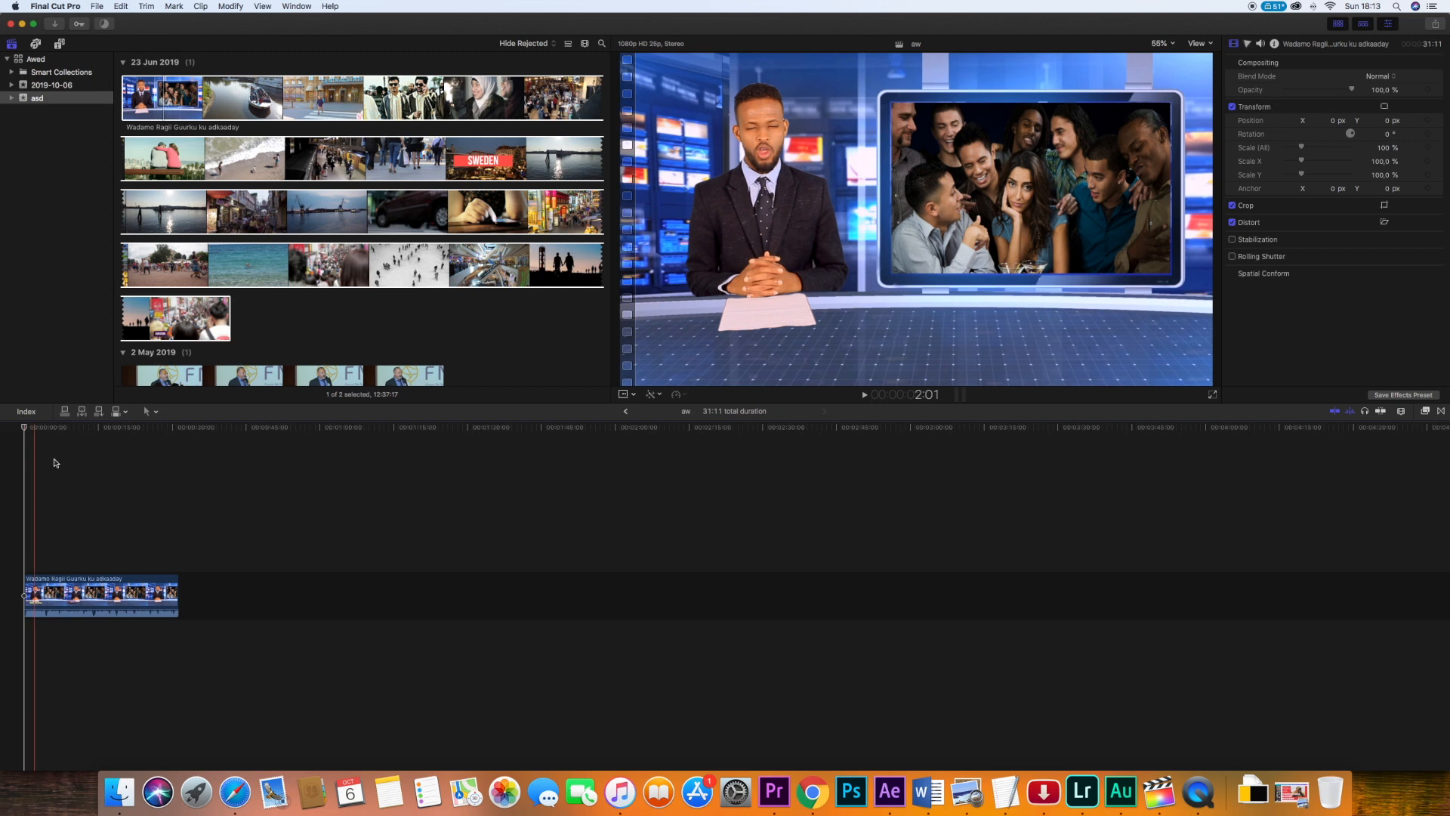
pyautogui.click(60, 47)
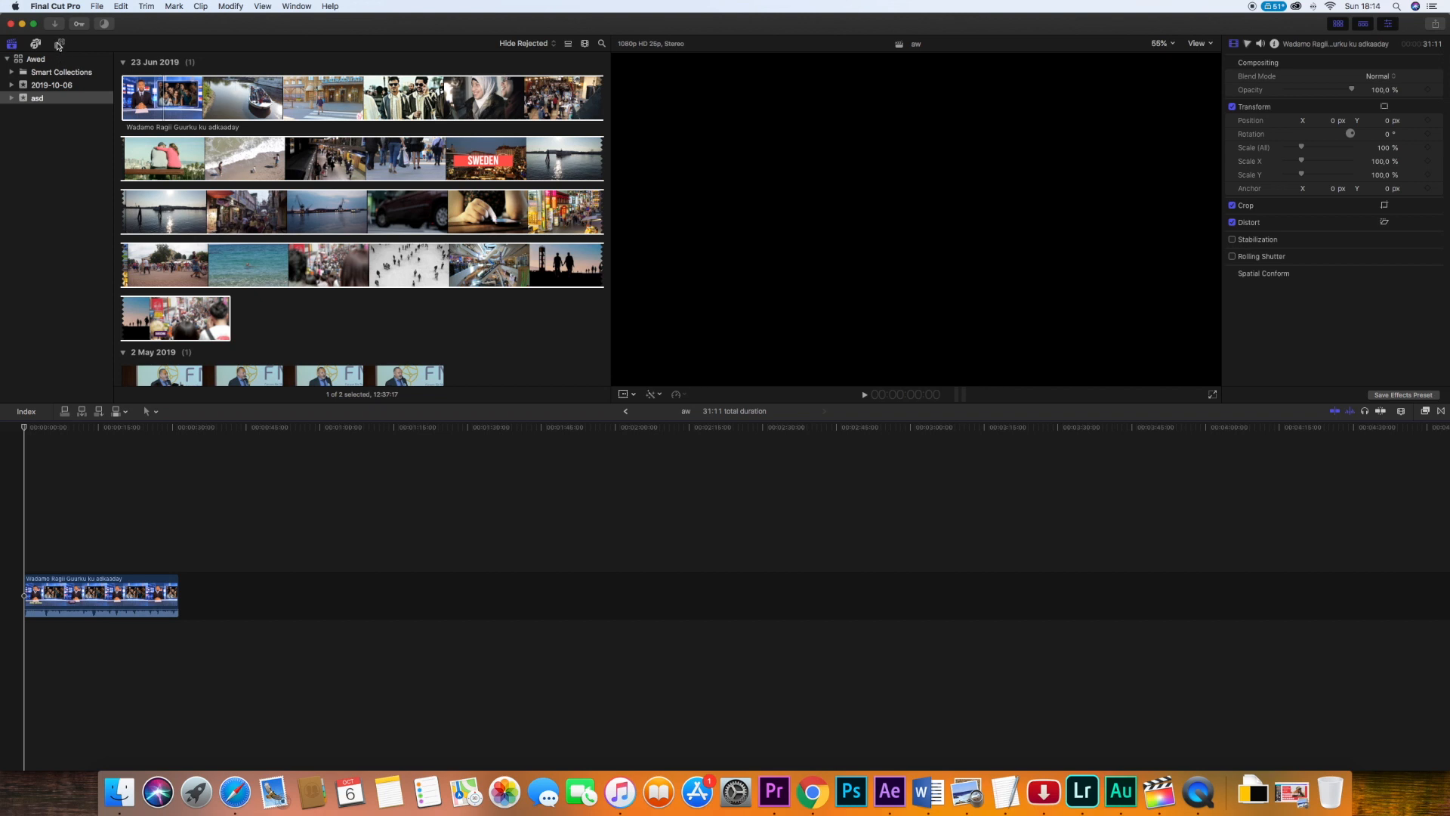
pyautogui.click(59, 43)
# - Scroll through the Installed Titles grid and select Title 09
pyautogui.scroll(-1, 415, 227)
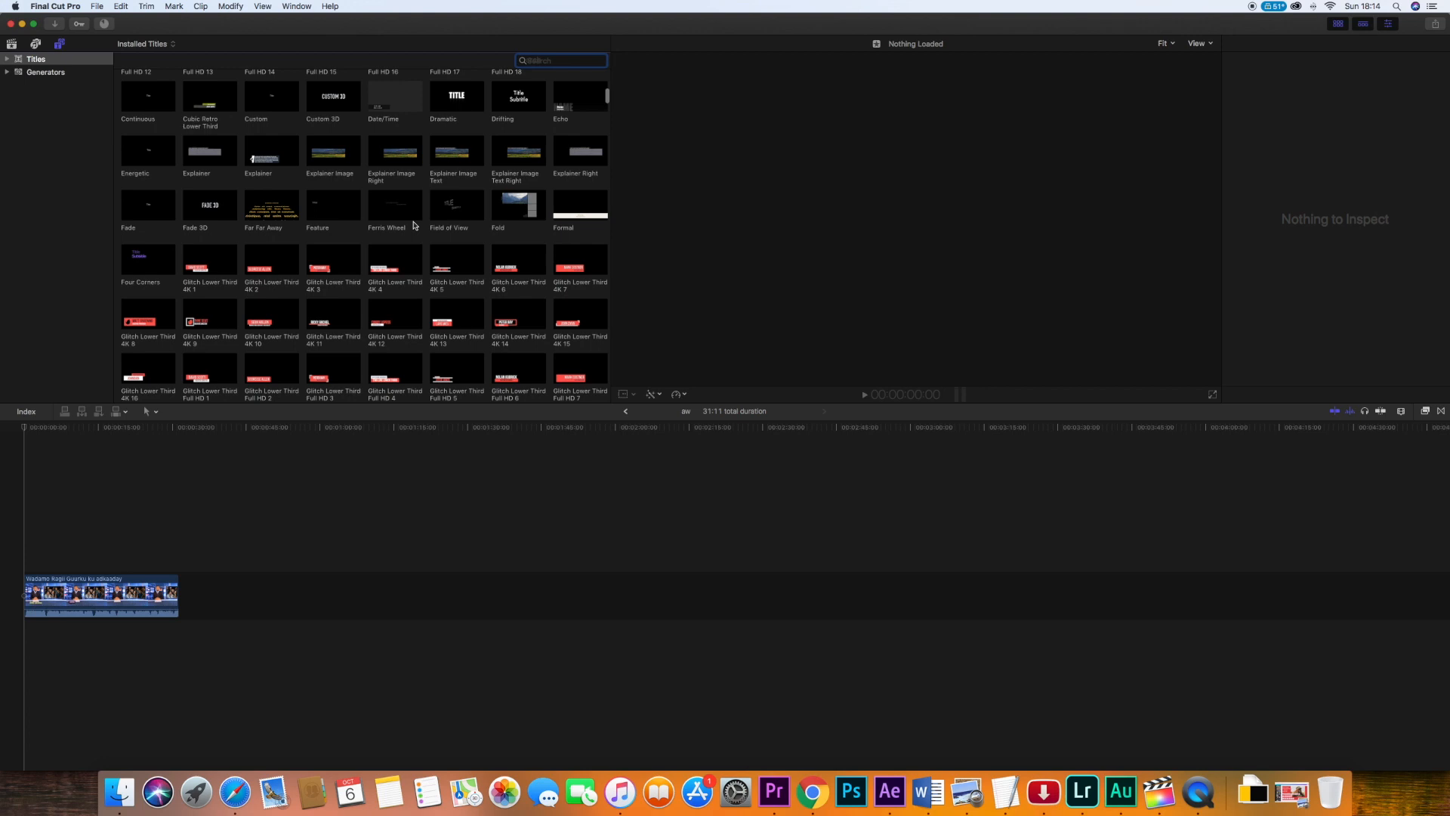
pyautogui.scroll(-1, 415, 226)
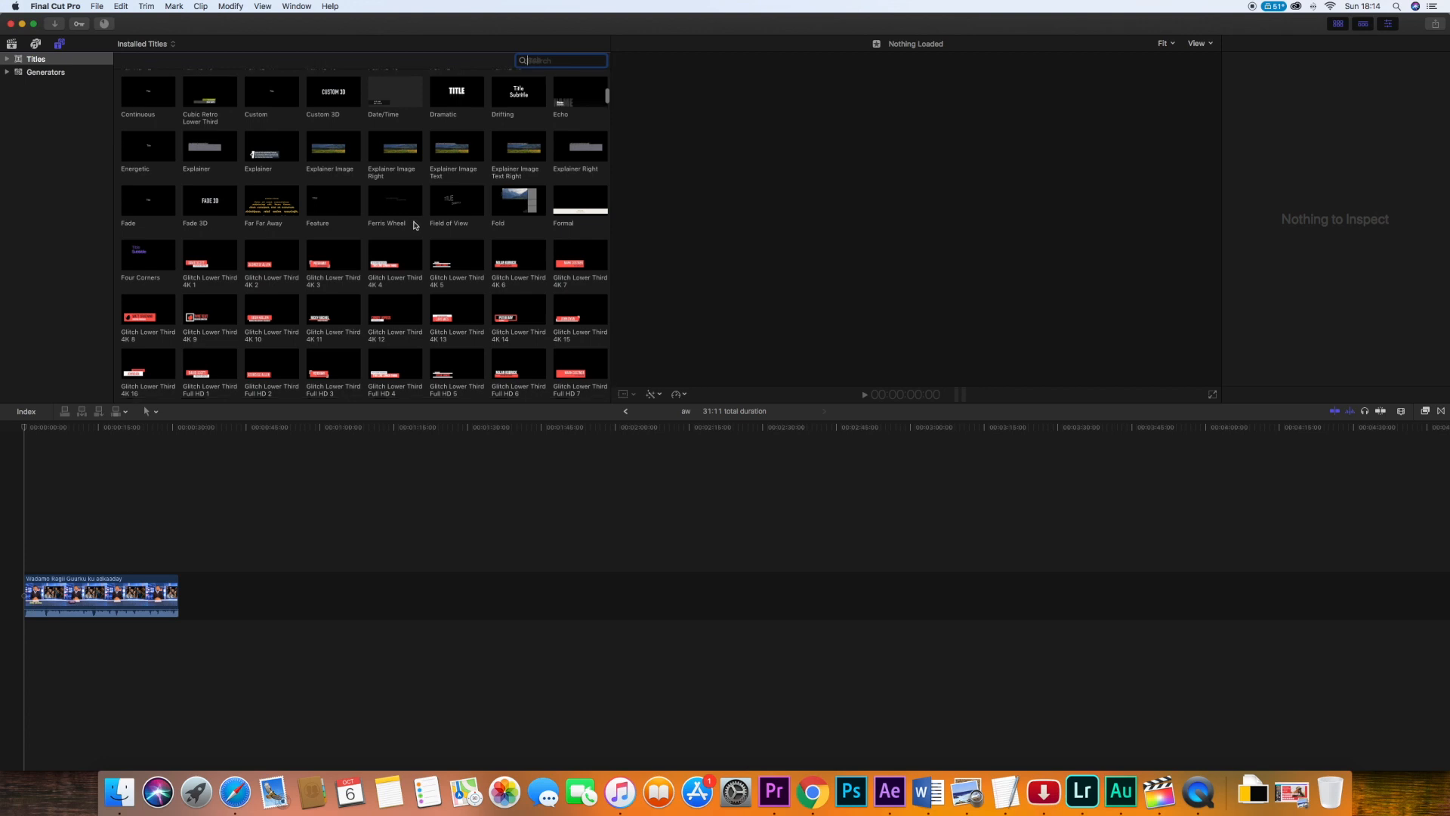
pyautogui.scroll(-5, 414, 225)
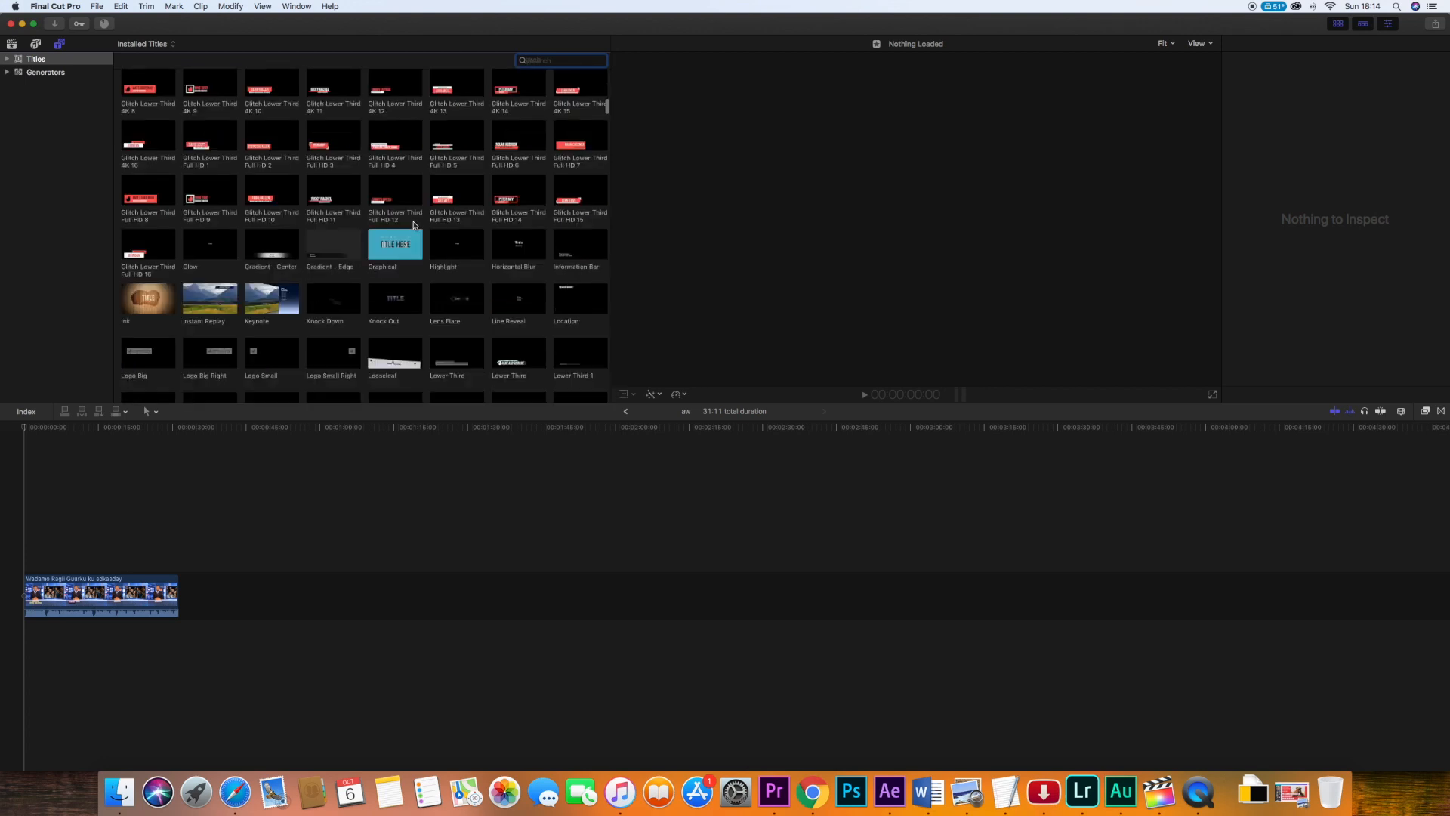
pyautogui.scroll(-4, 415, 224)
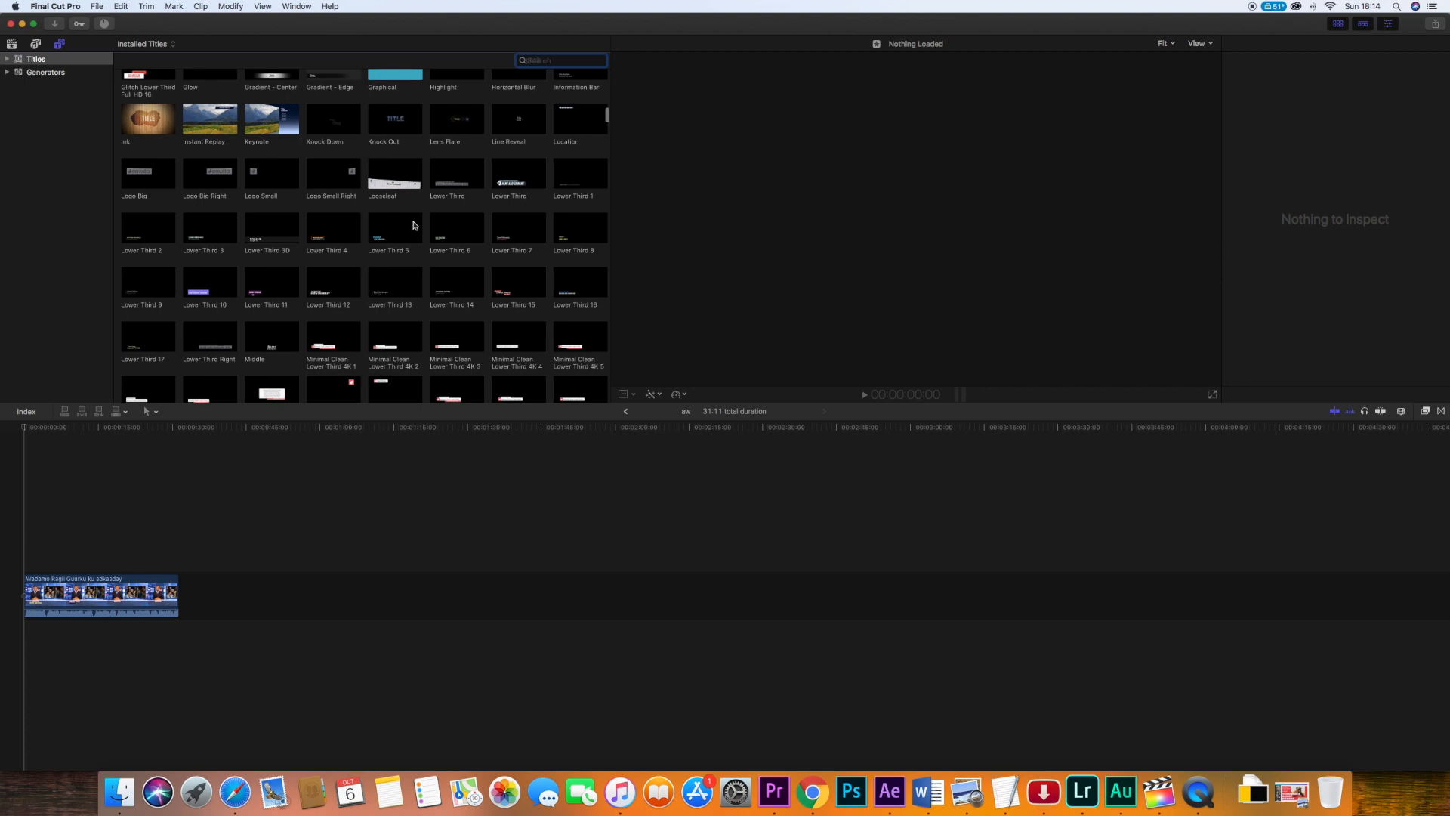
pyautogui.scroll(-3, 415, 225)
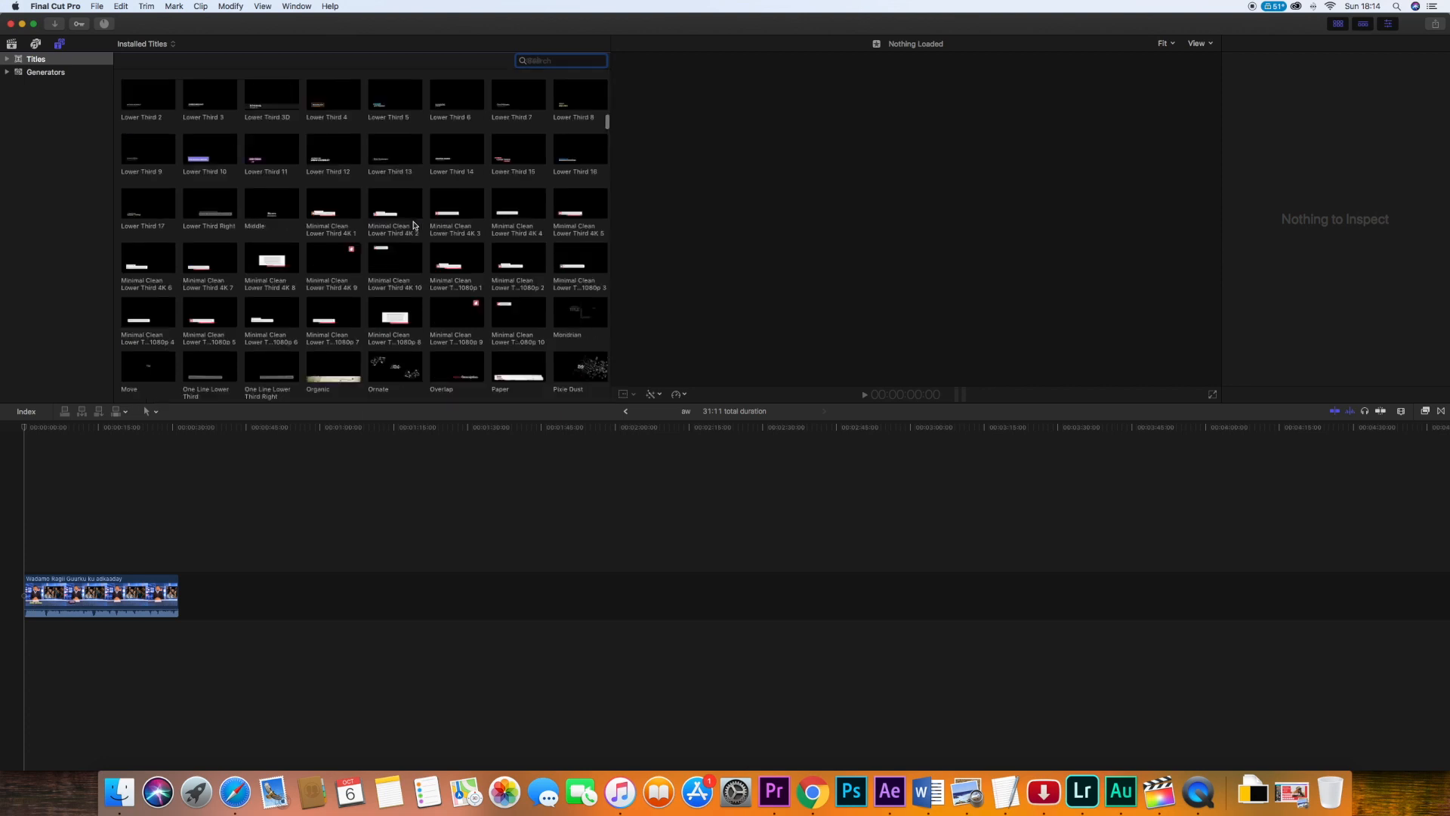
pyautogui.scroll(-10, 414, 225)
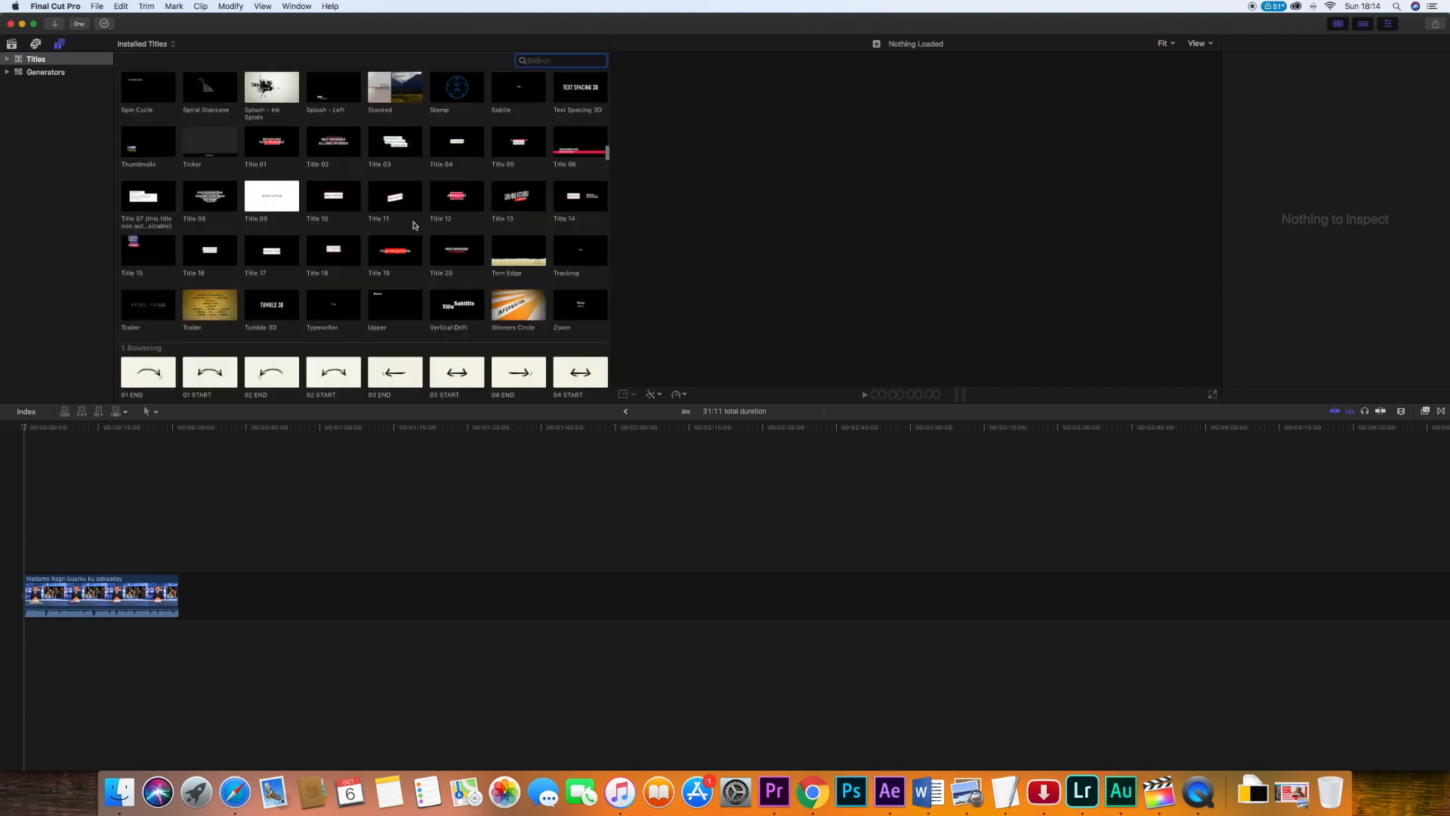
pyautogui.scroll(-3, 414, 225)
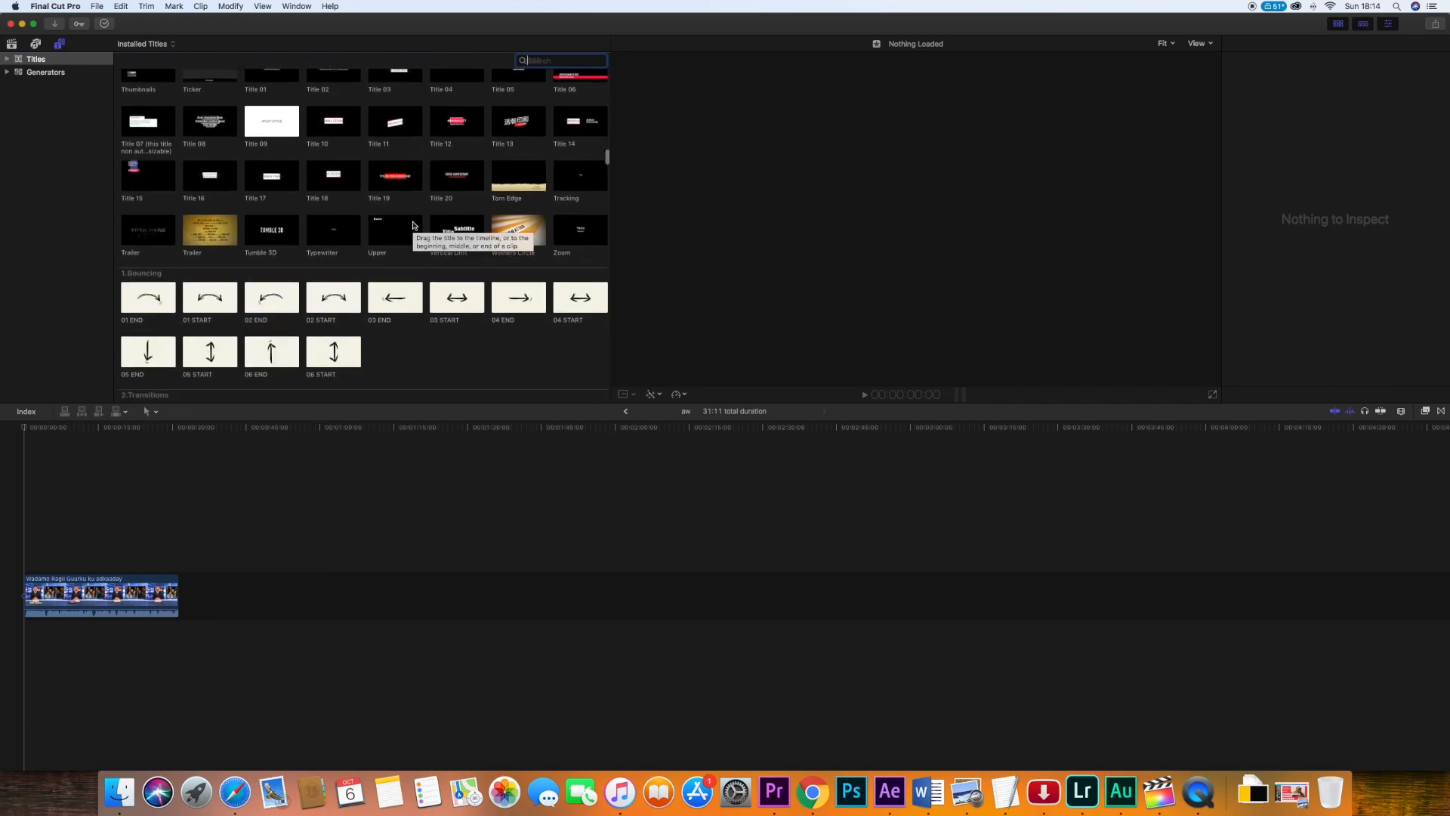
pyautogui.scroll(4, 415, 225)
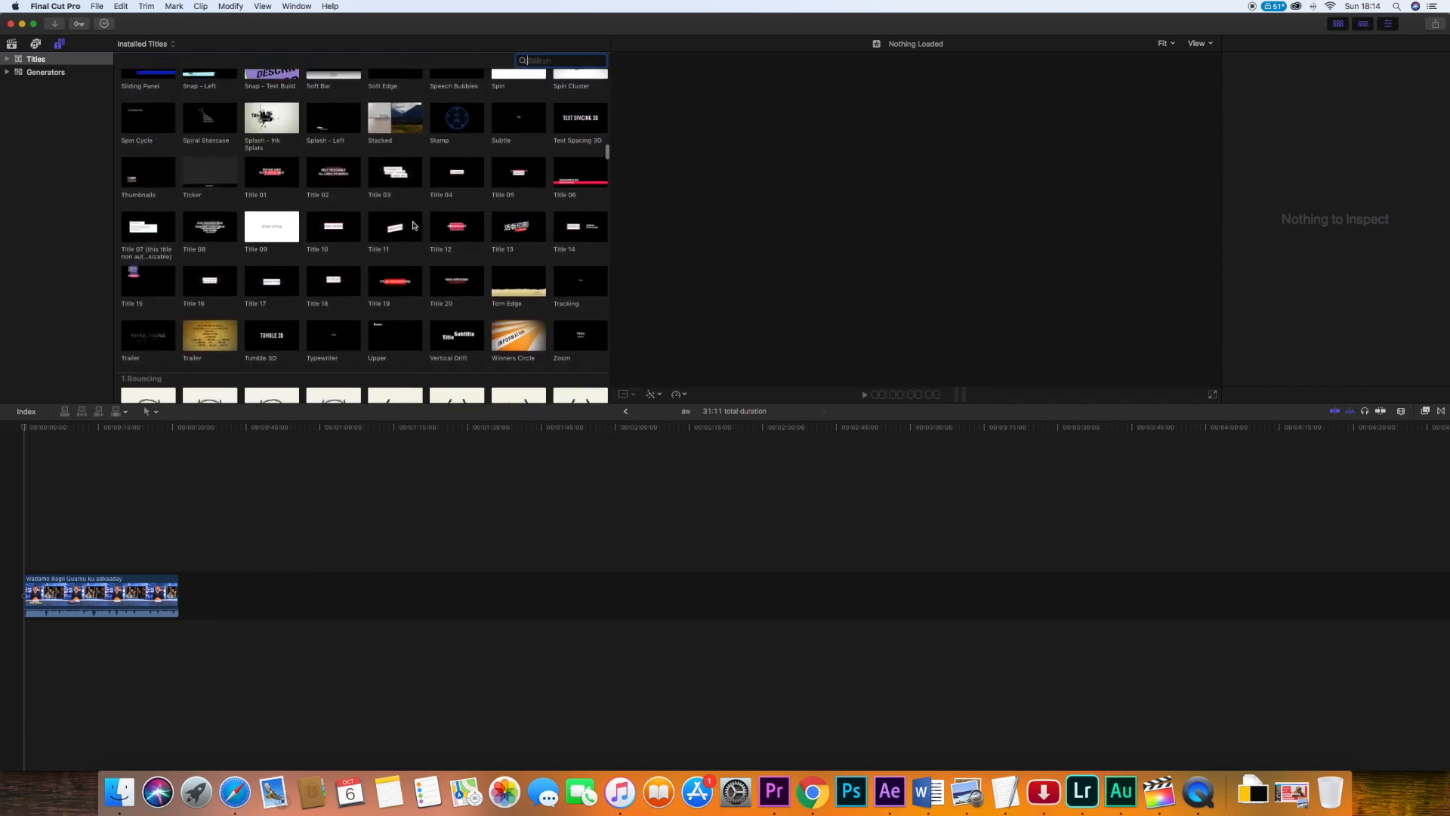
pyautogui.scroll(-1, 415, 225)
pyautogui.click(291, 213)
# - Place Title 09 at the timeline start ahead of the newsroom clip and scrub to preview it
pyautogui.moveTo(274, 219); pyautogui.dragTo(20, 602)
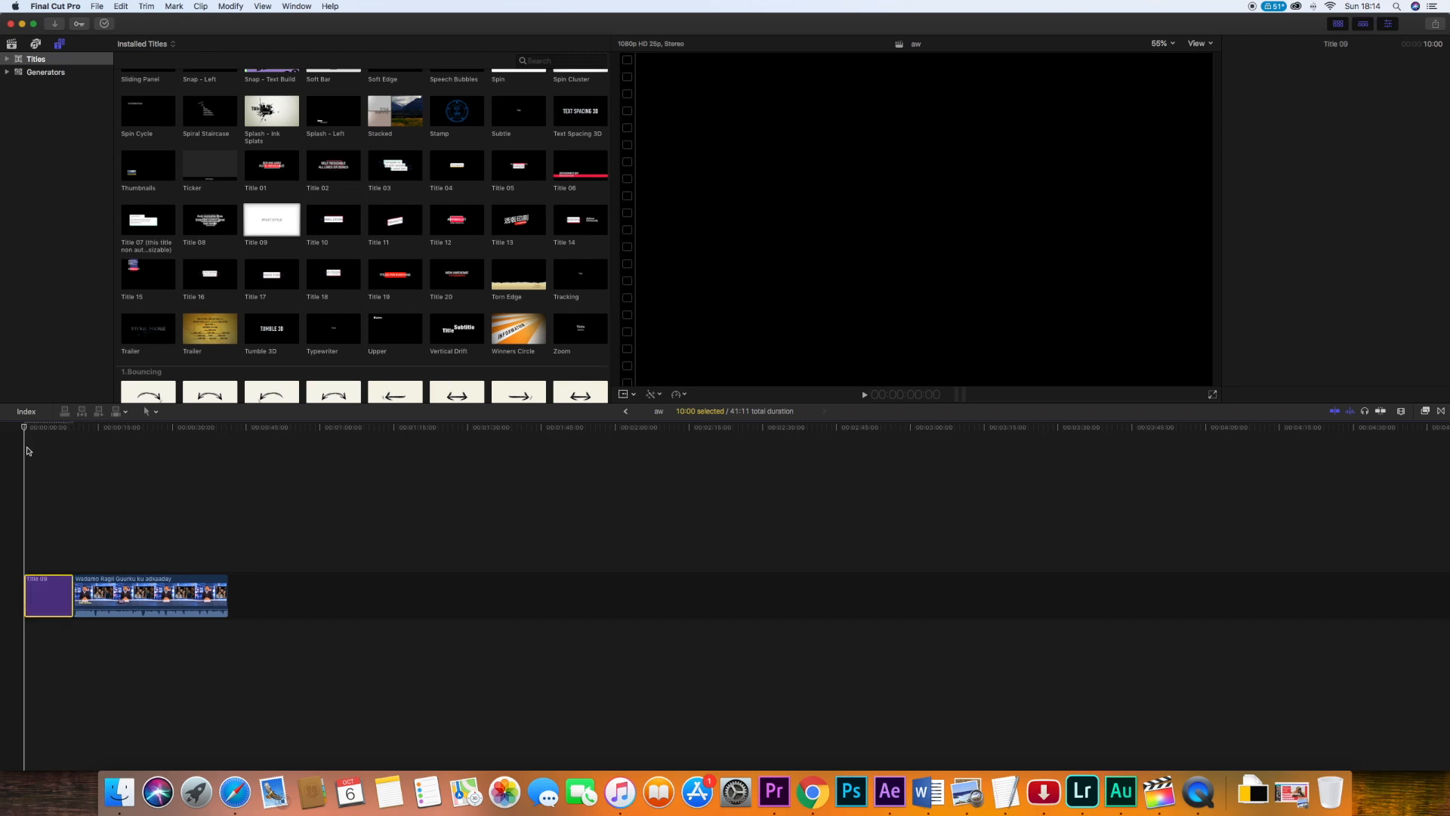
pyautogui.moveTo(24, 428)
pyautogui.mouseDown()
pyautogui.moveTo(56, 457)
pyautogui.moveTo(4, 456)
pyautogui.moveTo(41, 468)
pyautogui.moveTo(44, 447)
pyautogui.mouseUp()
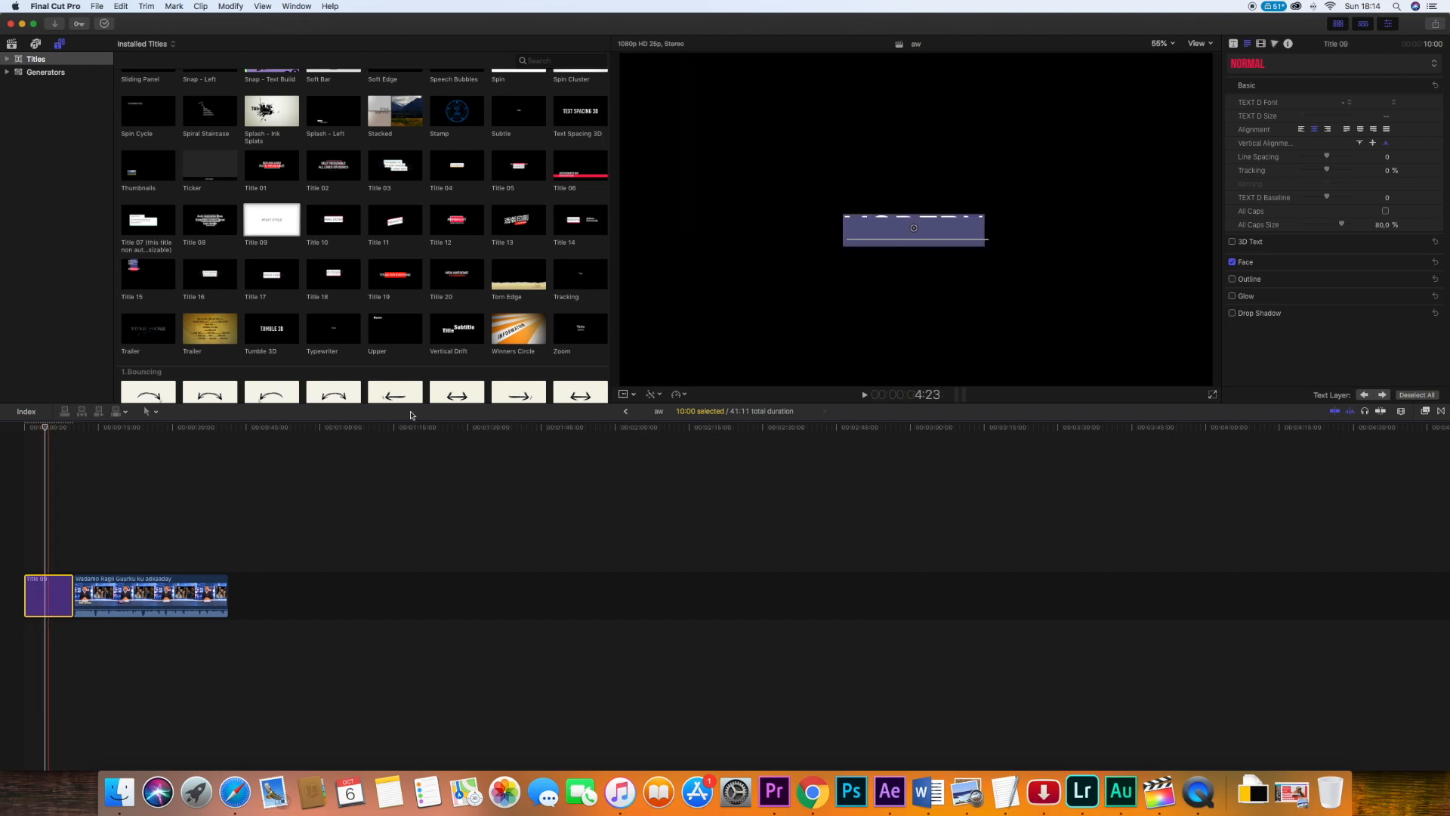
# - Replace the title's first line with 'Daawo' and the #FAST STYLE line with 'Barnaamij Gaara'
pyautogui.doubleClick(941, 216)
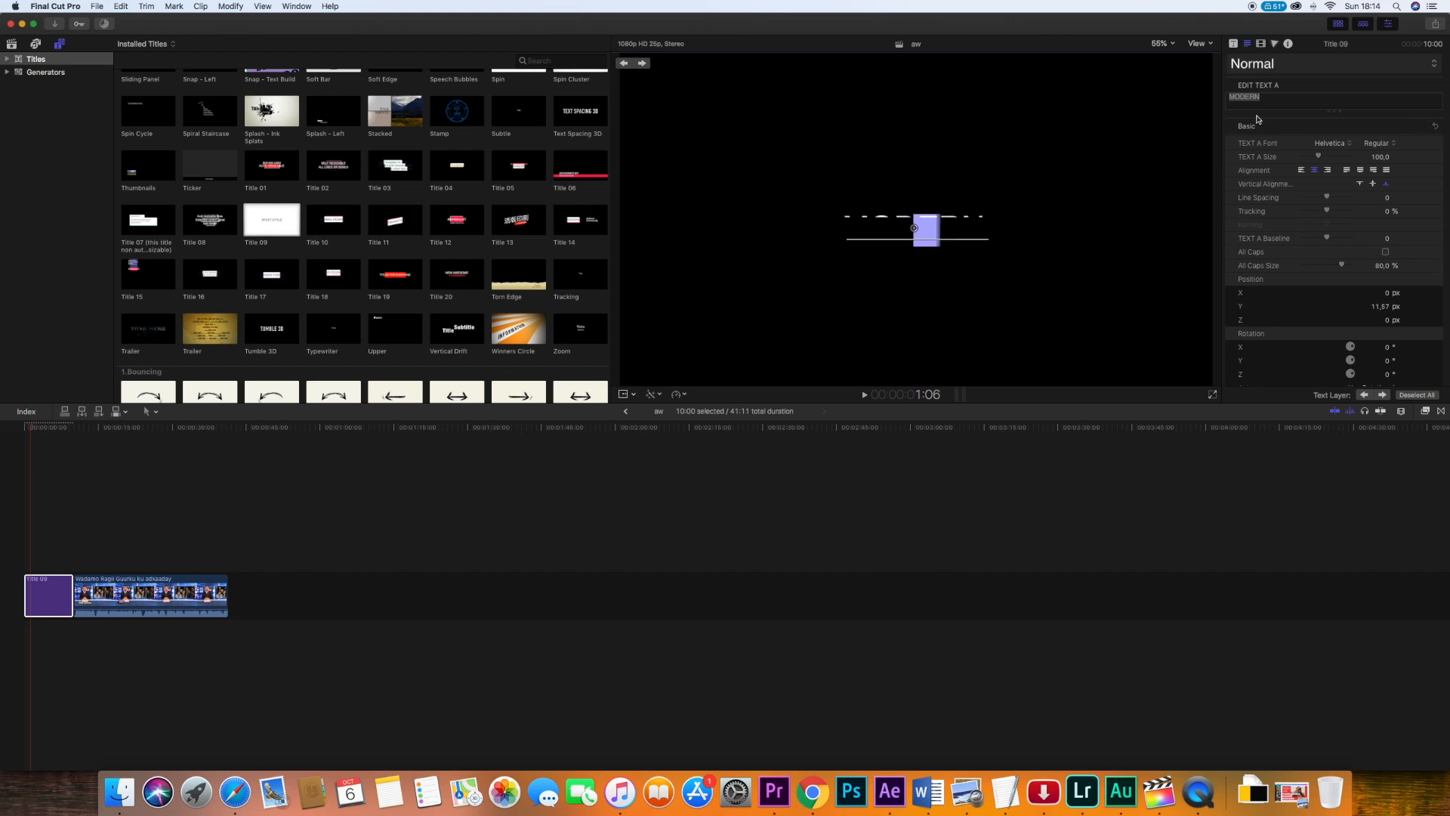
pyautogui.write('Daawo')
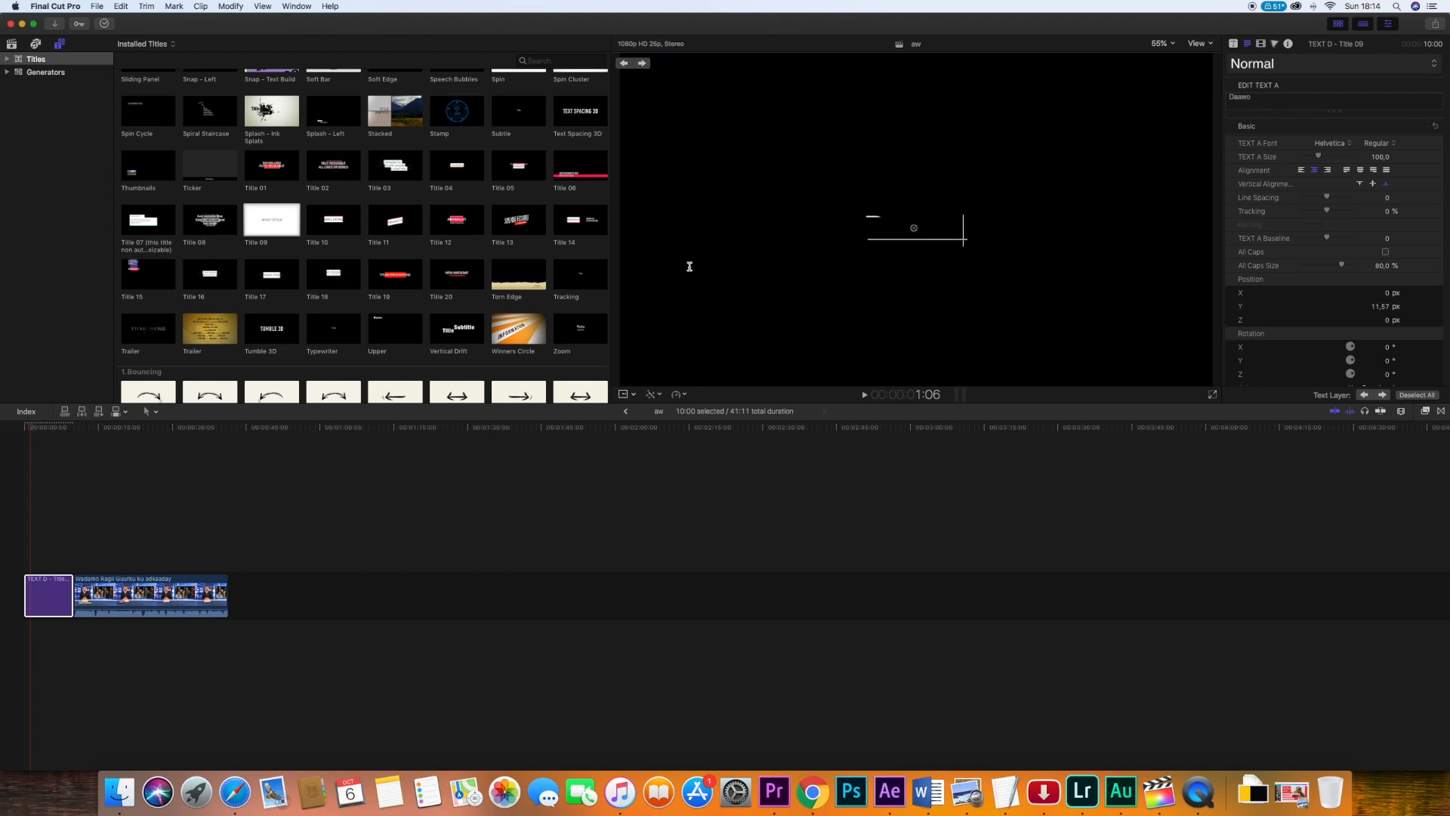
pyautogui.click(44, 429)
pyautogui.doubleClick(883, 219)
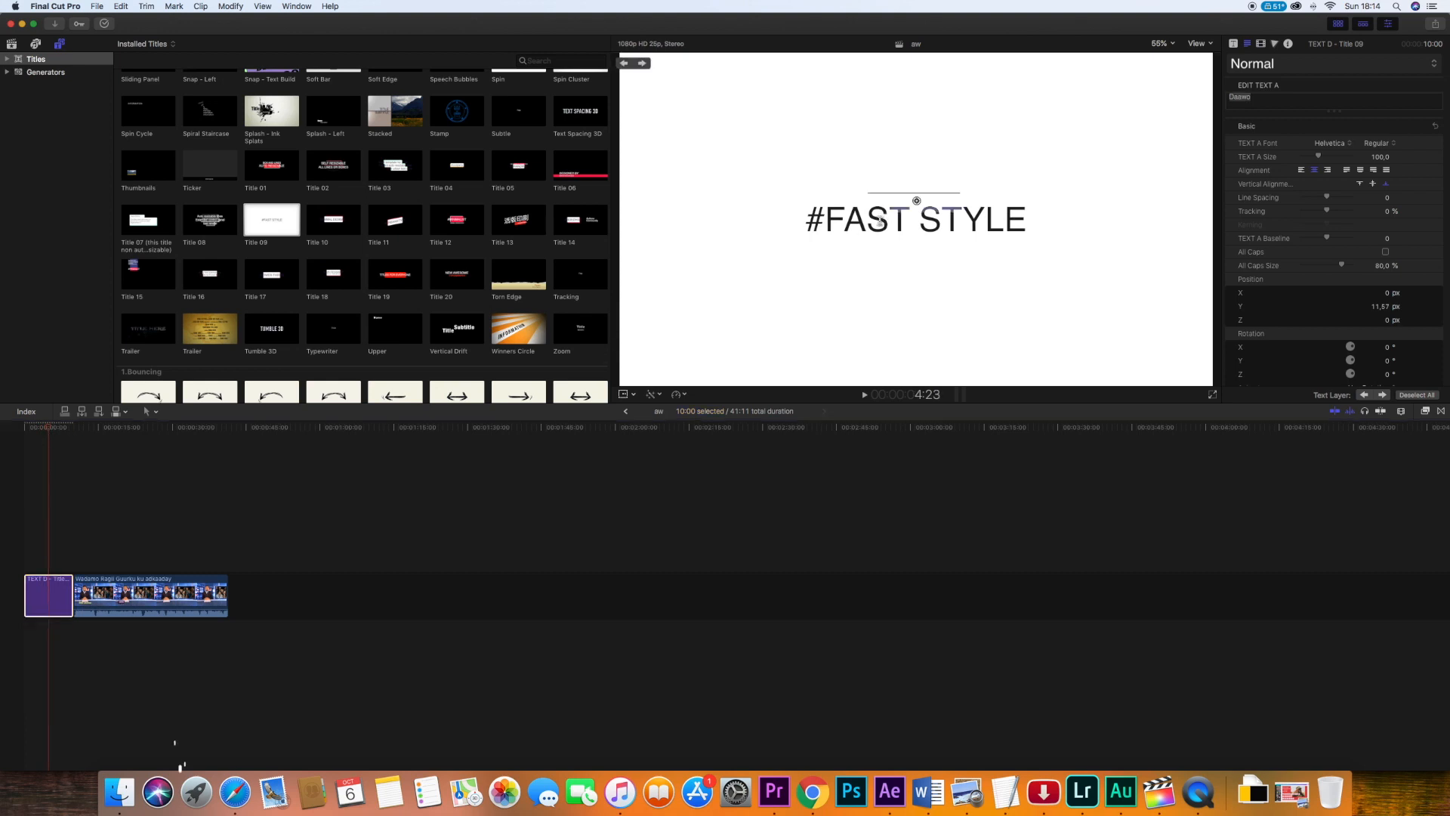
pyautogui.moveTo(1265, 100); pyautogui.dragTo(1213, 91)
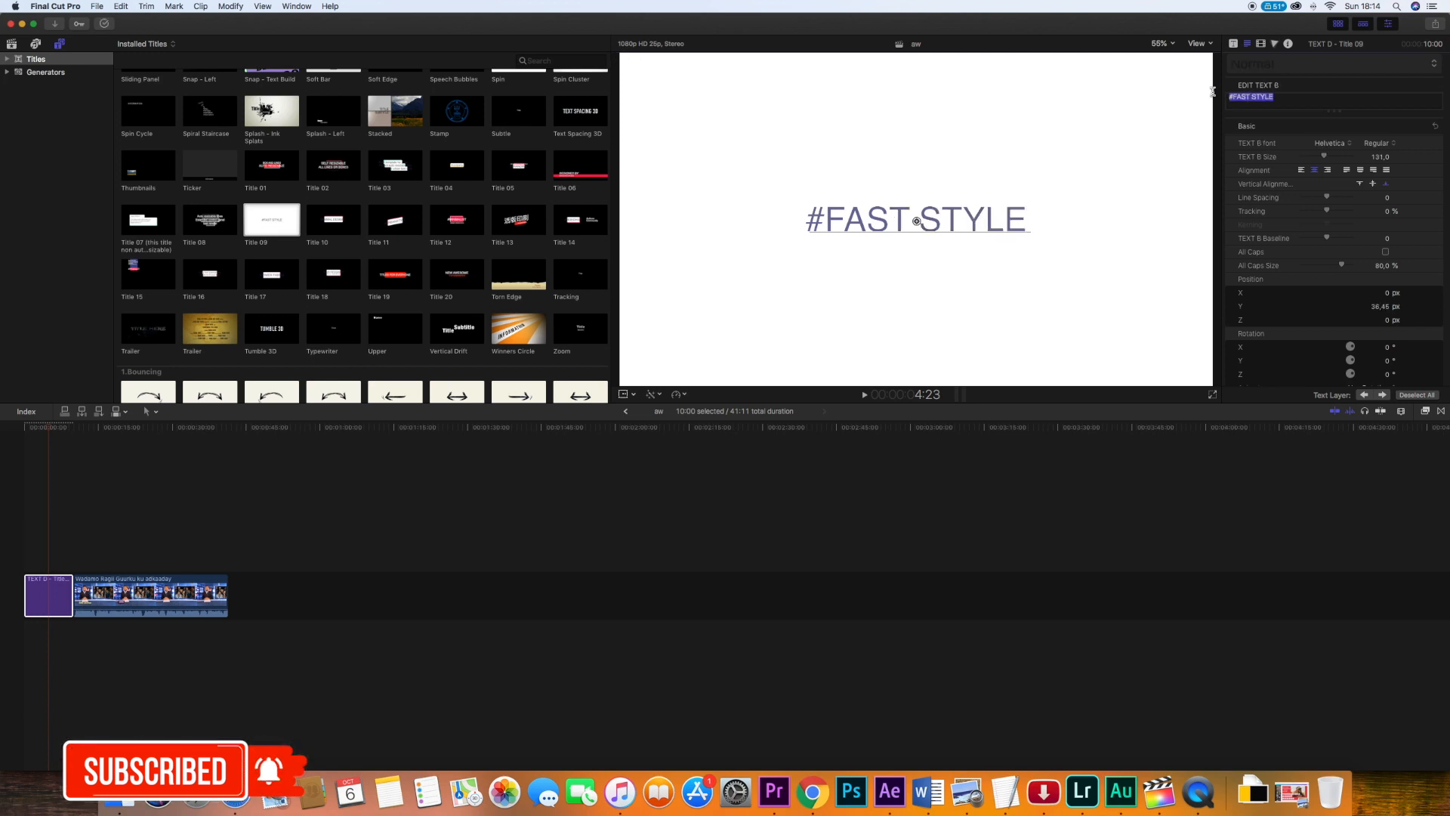
pyautogui.write('Ba')
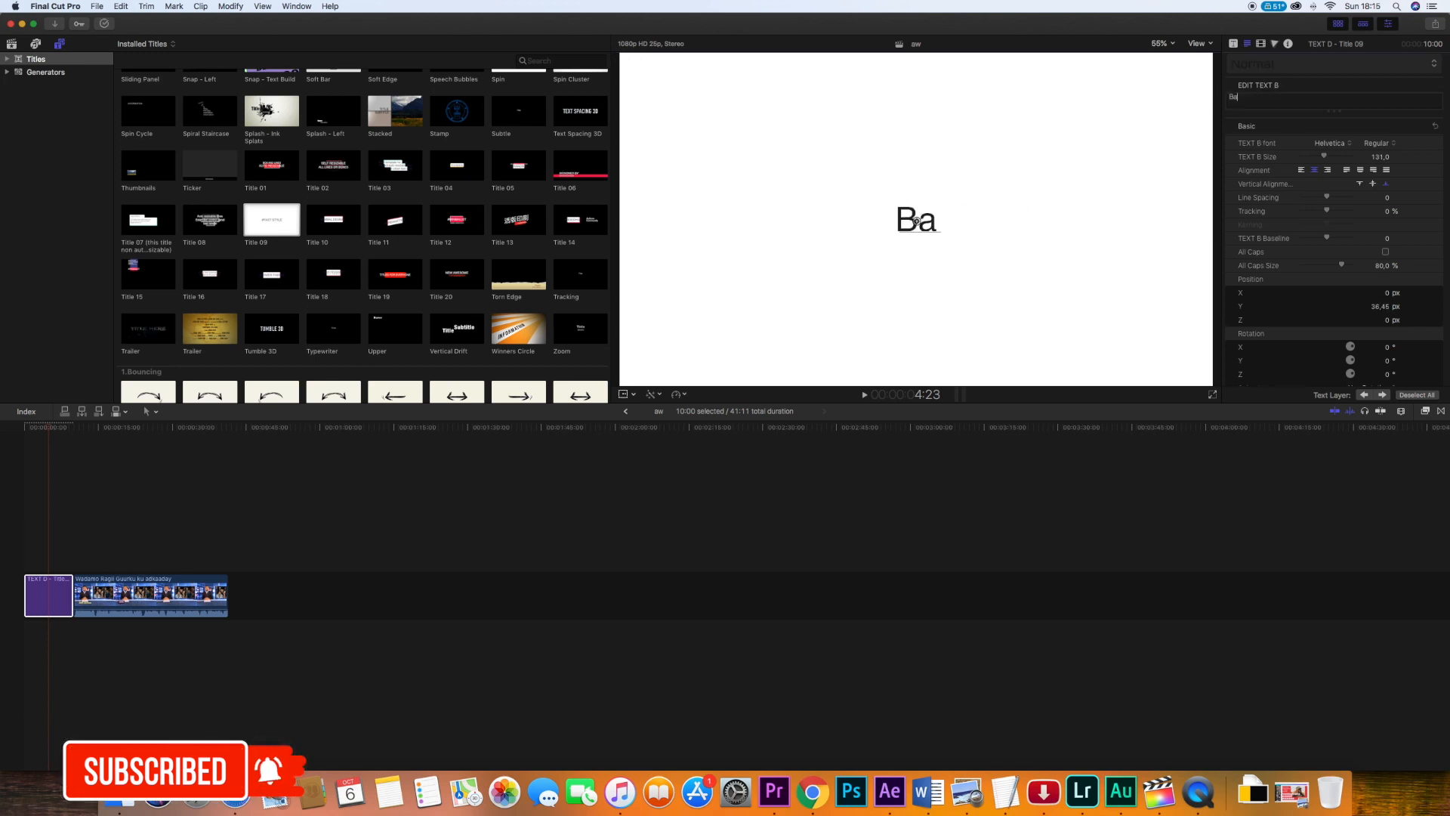
pyautogui.write('rnaam')
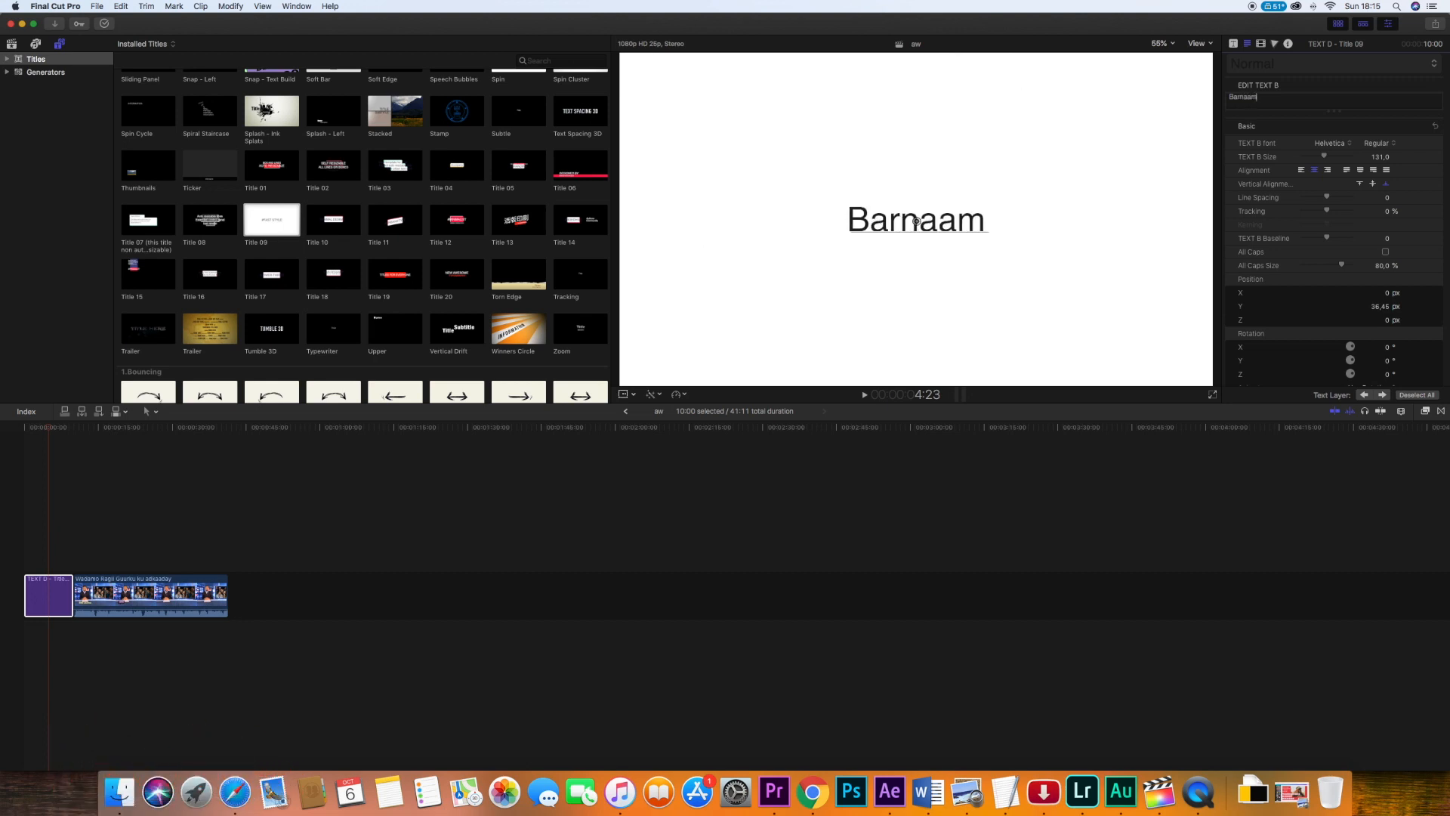
pyautogui.write('ij Gaara')
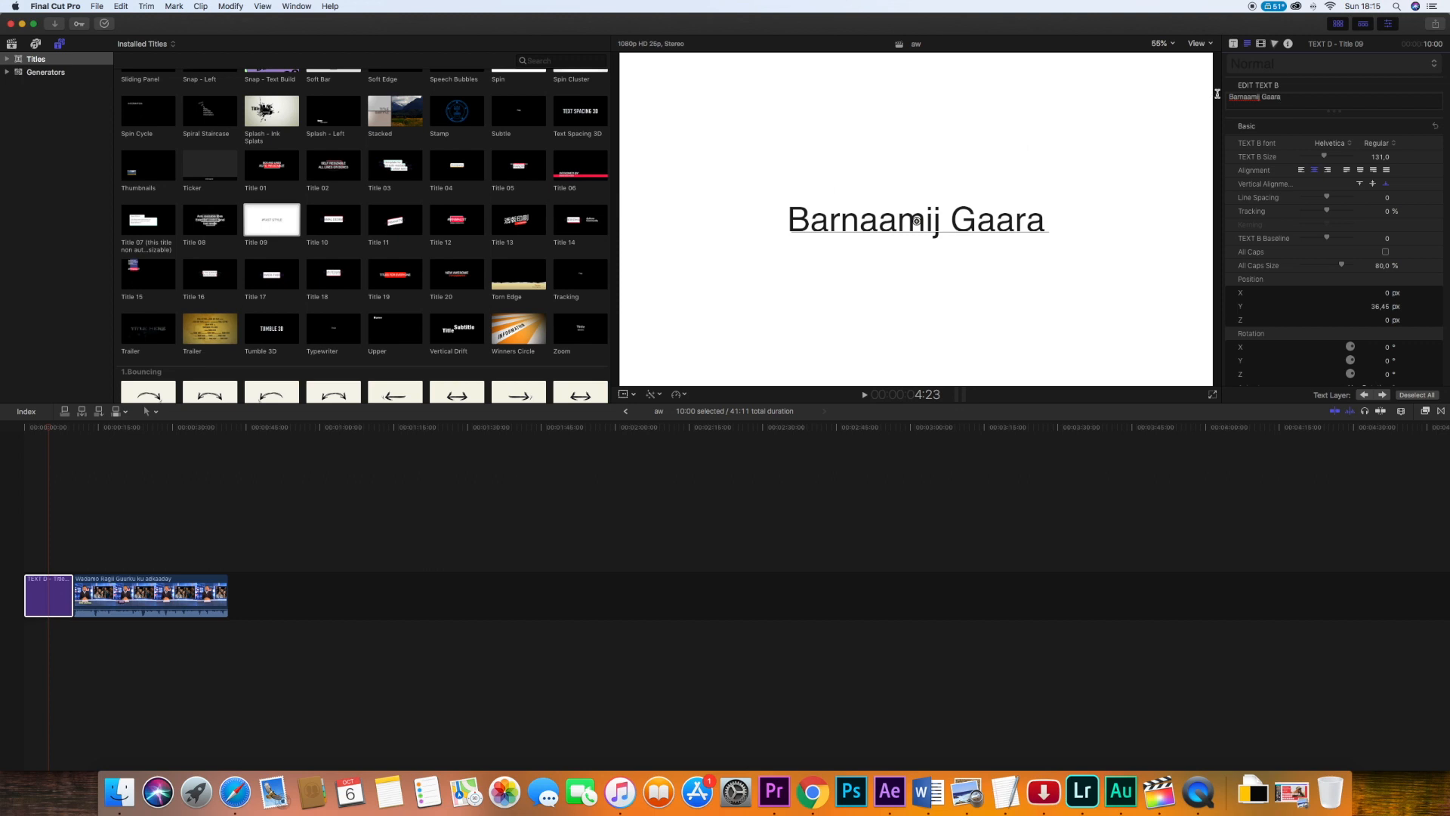
pyautogui.click(542, 548)
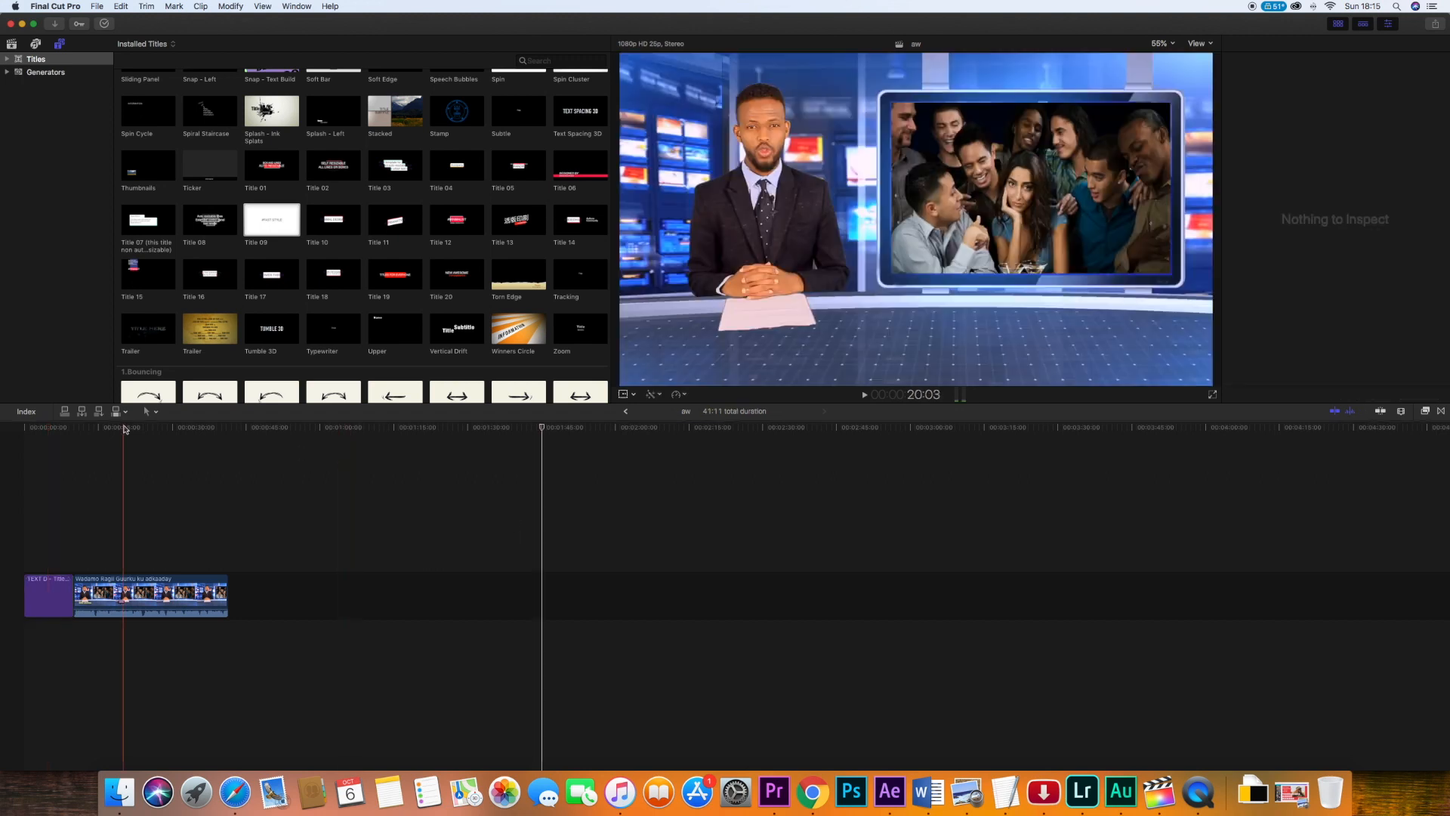
# - Play the edit from the start, then trim the Barnaamij Gaara title to about 5:10 and replay it
pyautogui.moveTo(544, 428); pyautogui.dragTo(15, 399)
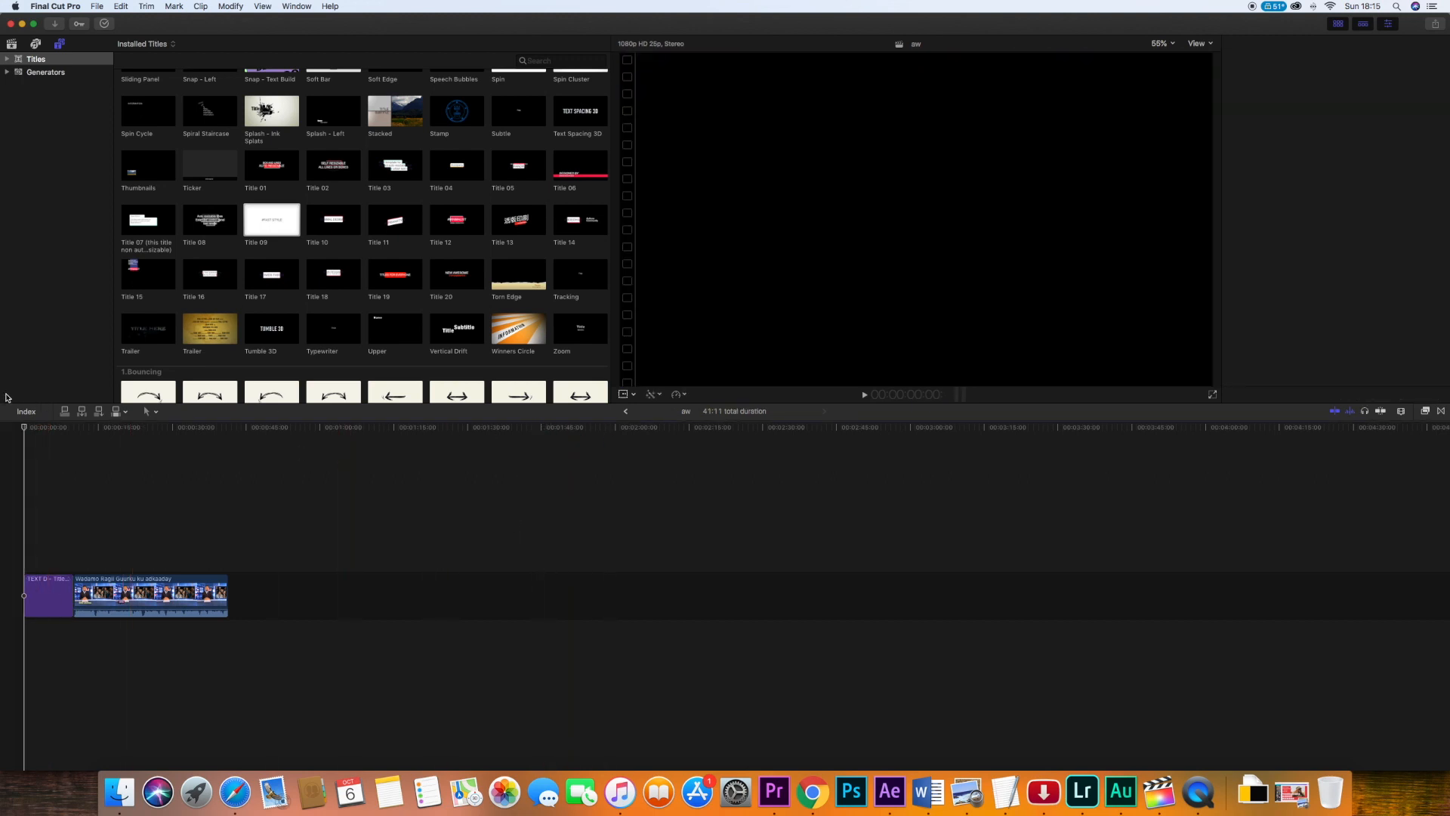
pyautogui.press('space')
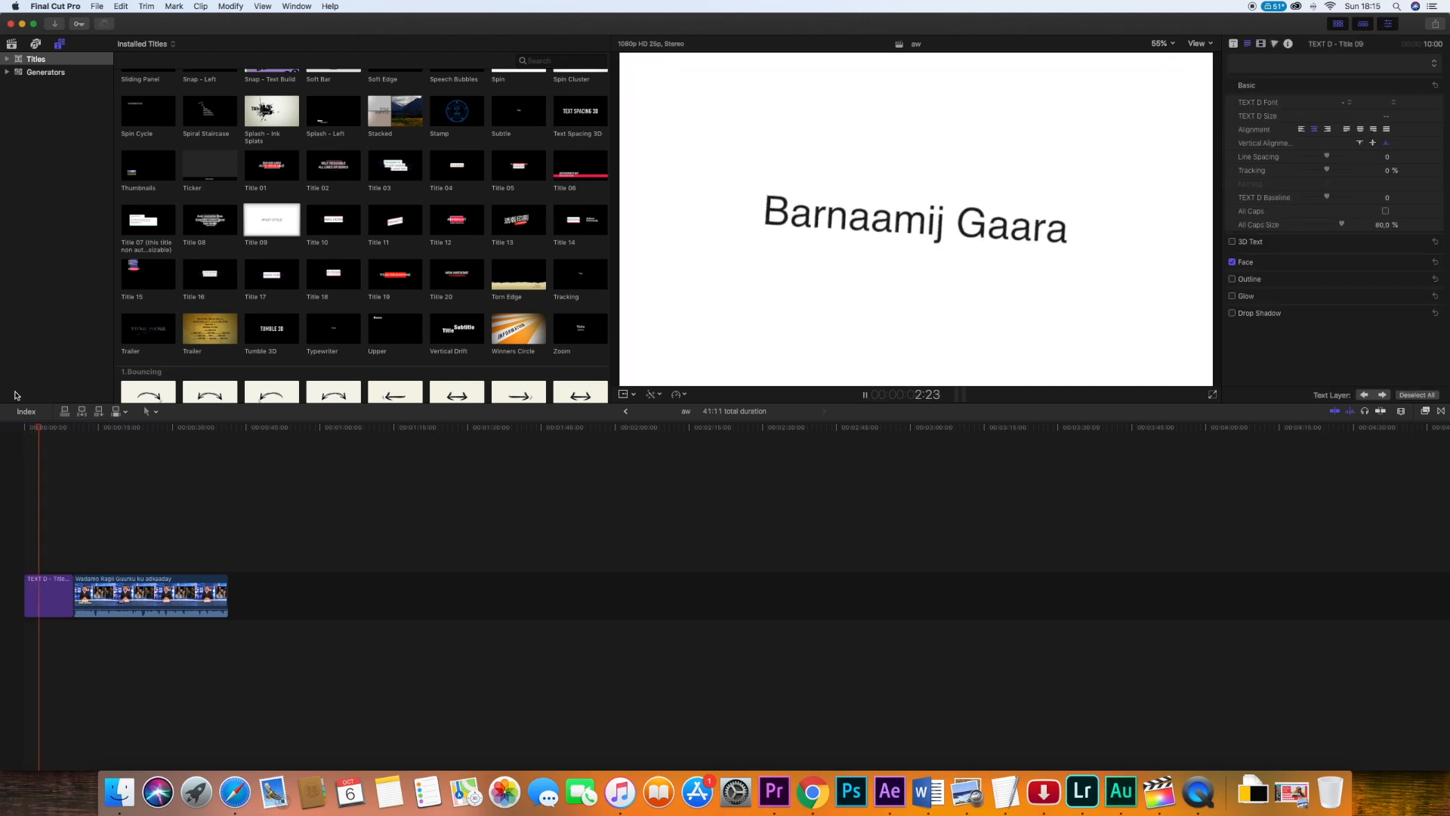
pyautogui.press('space')
pyautogui.click(64, 587)
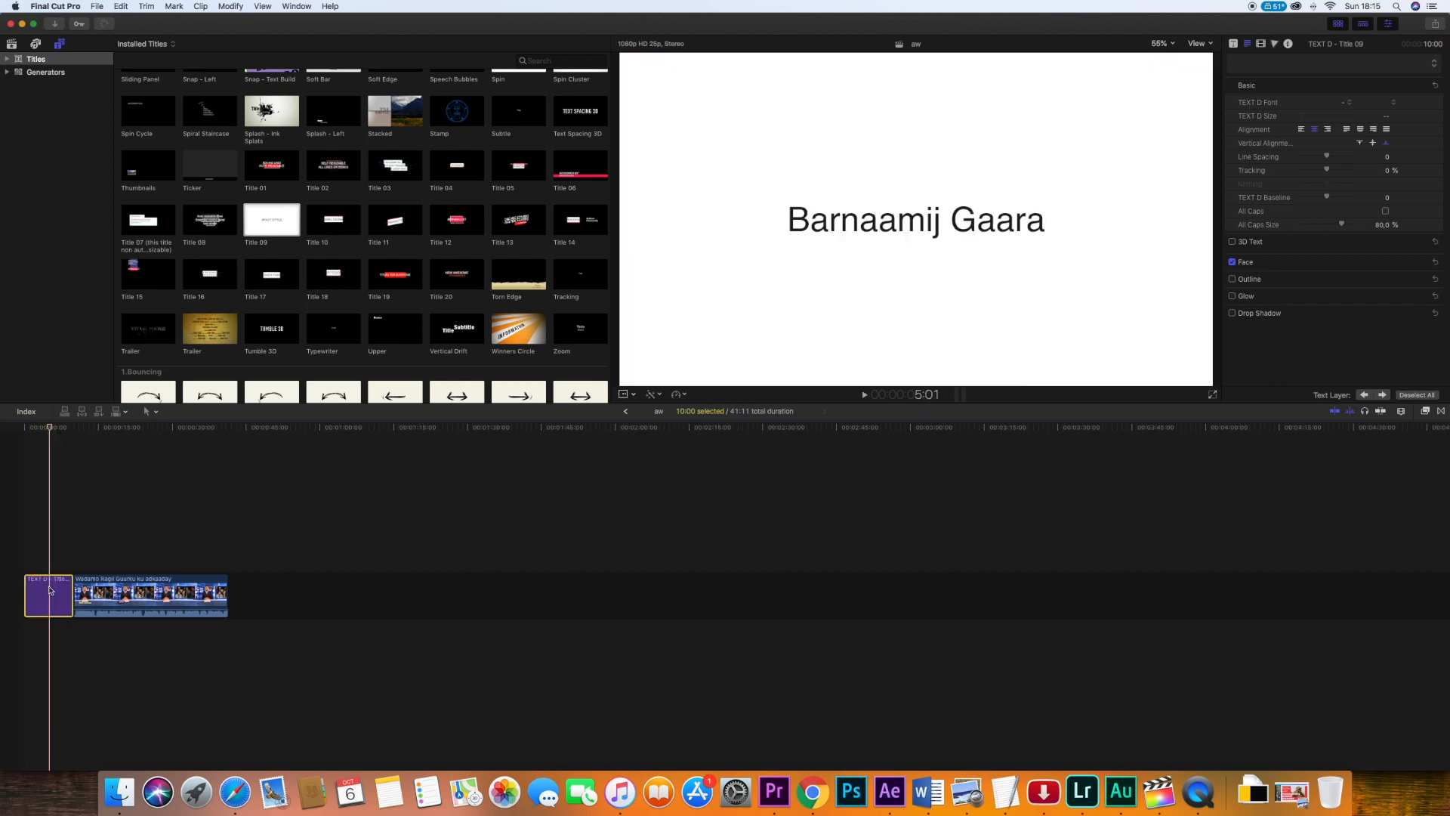
pyautogui.moveTo(65, 581); pyautogui.dragTo(47, 582)
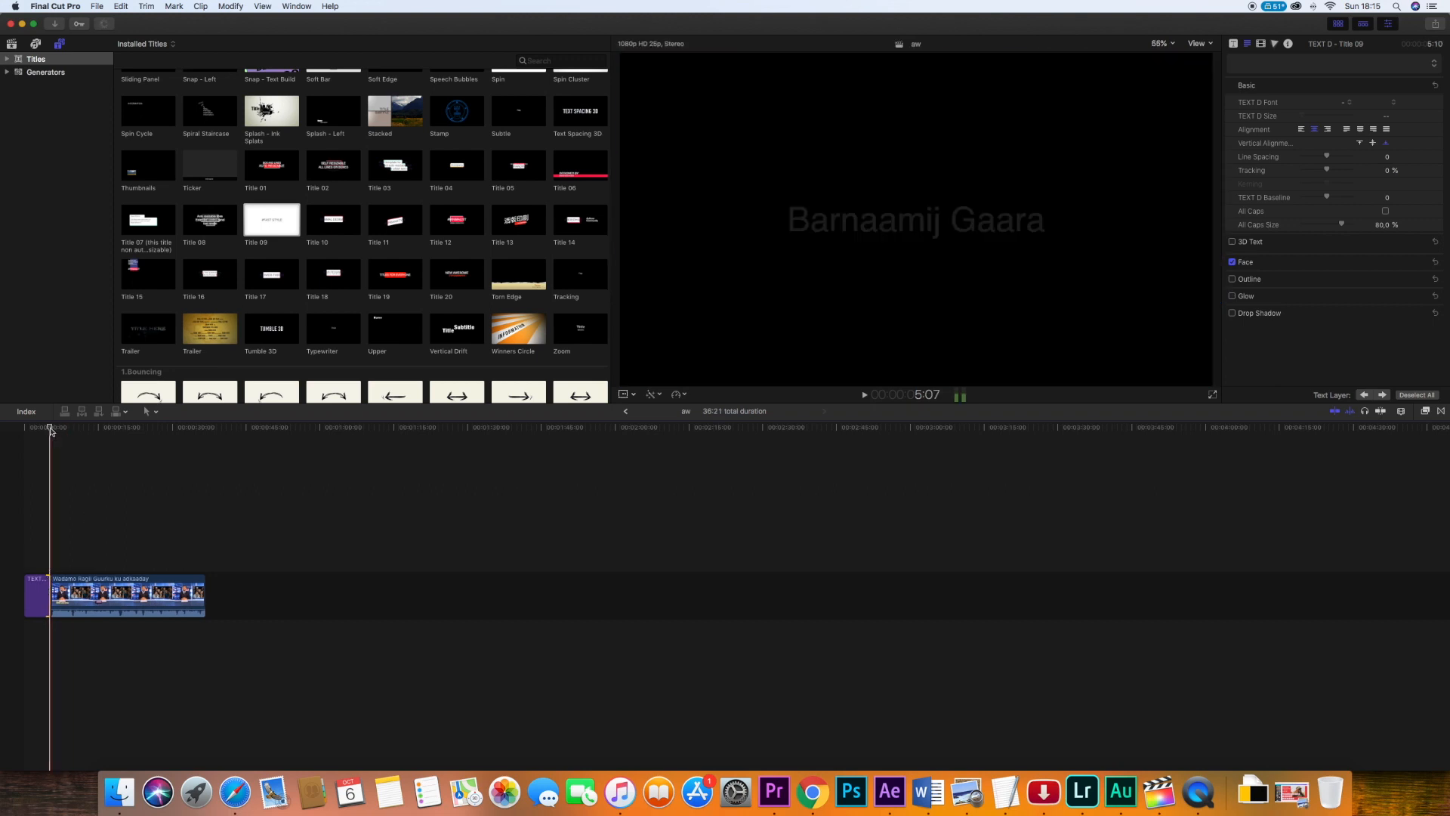
pyautogui.press('space')
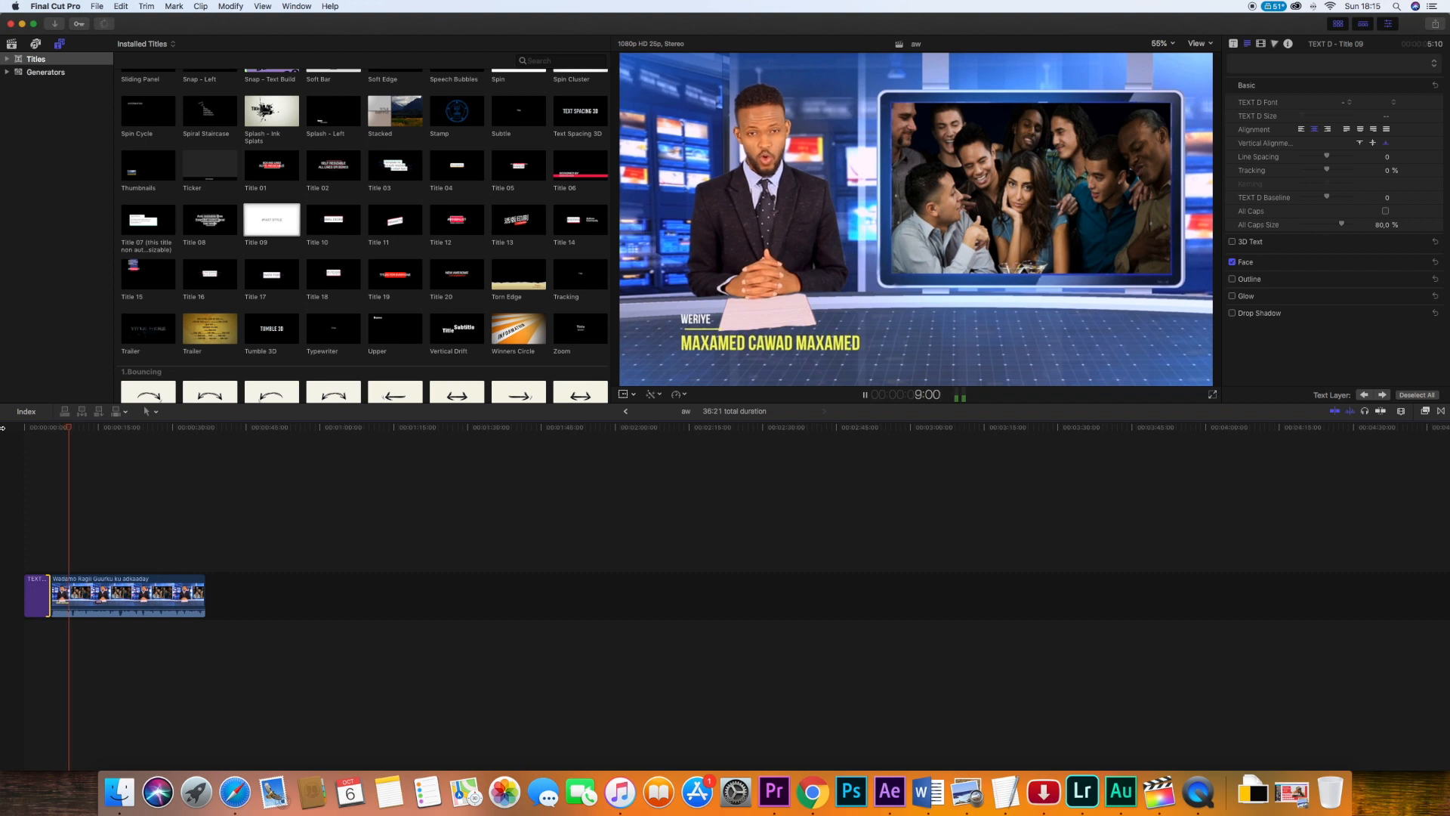
pyautogui.hscroll(1, 361, 534)
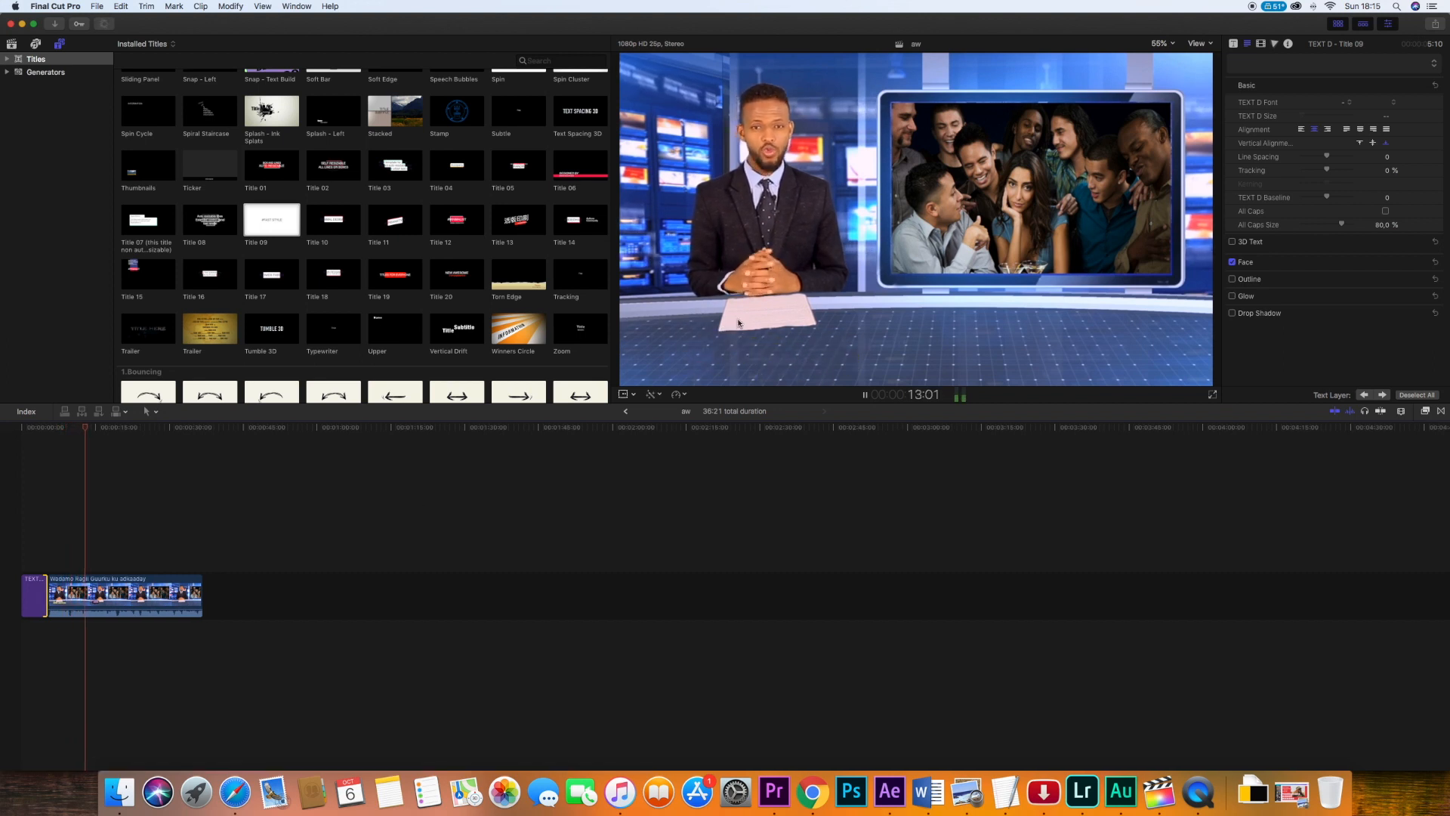
# - Preview lower-third styles such as Simple Minimal Lower Third 2, then choose Lower Third 7
pyautogui.press('space')
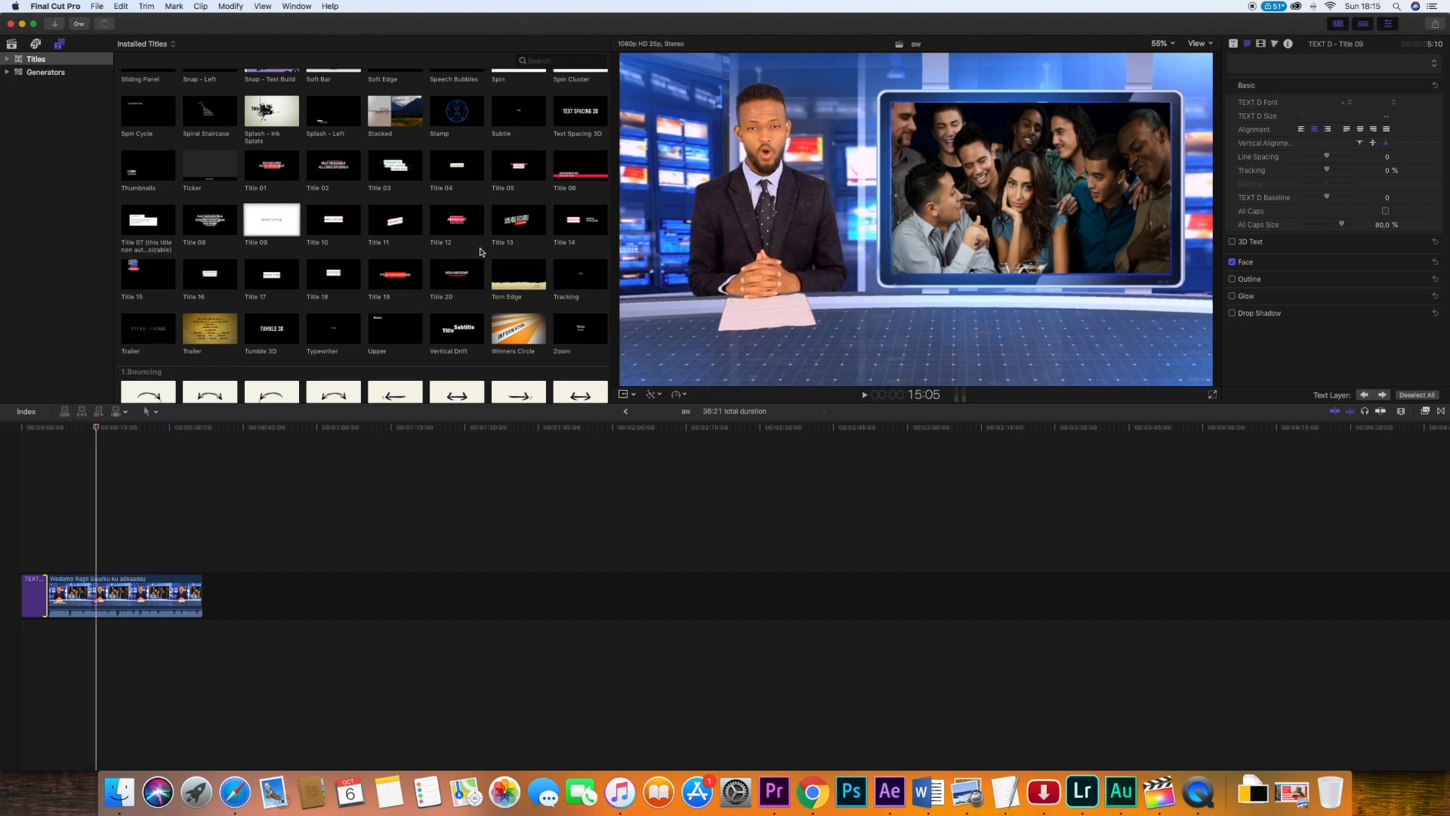
pyautogui.scroll(10, 481, 252)
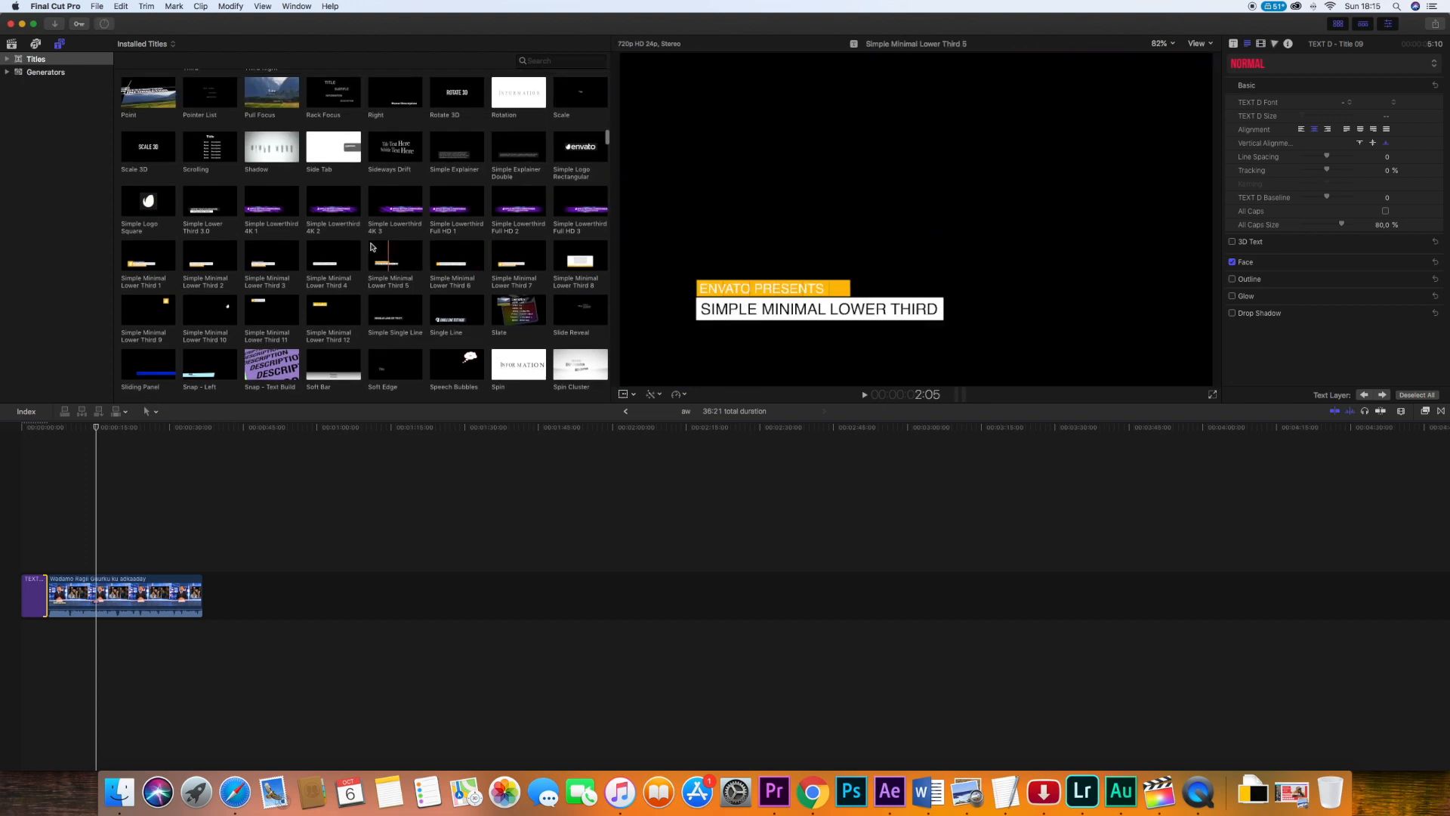
pyautogui.scroll(2, 247, 257)
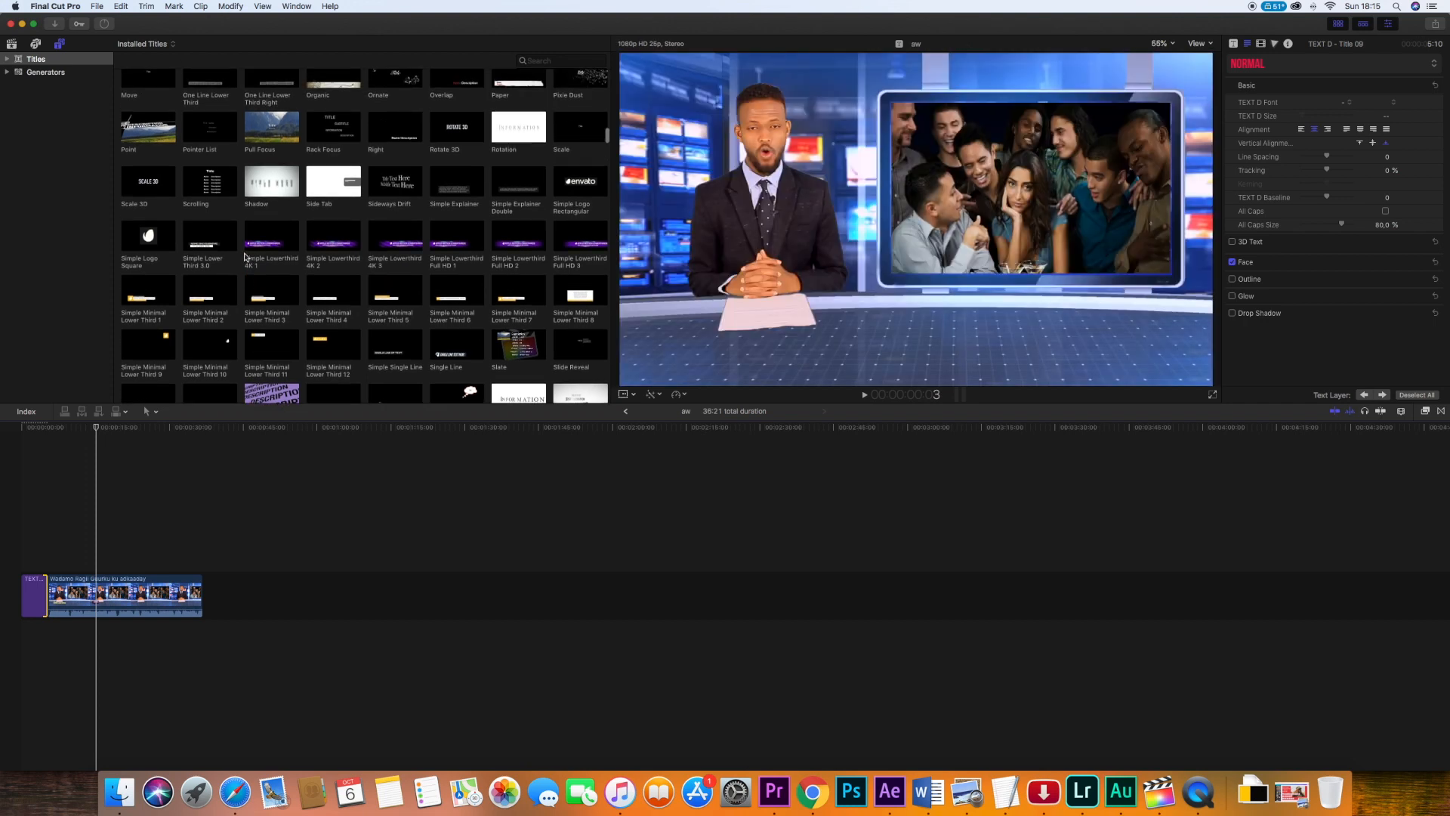
pyautogui.click(199, 302)
pyautogui.scroll(-3, 199, 303)
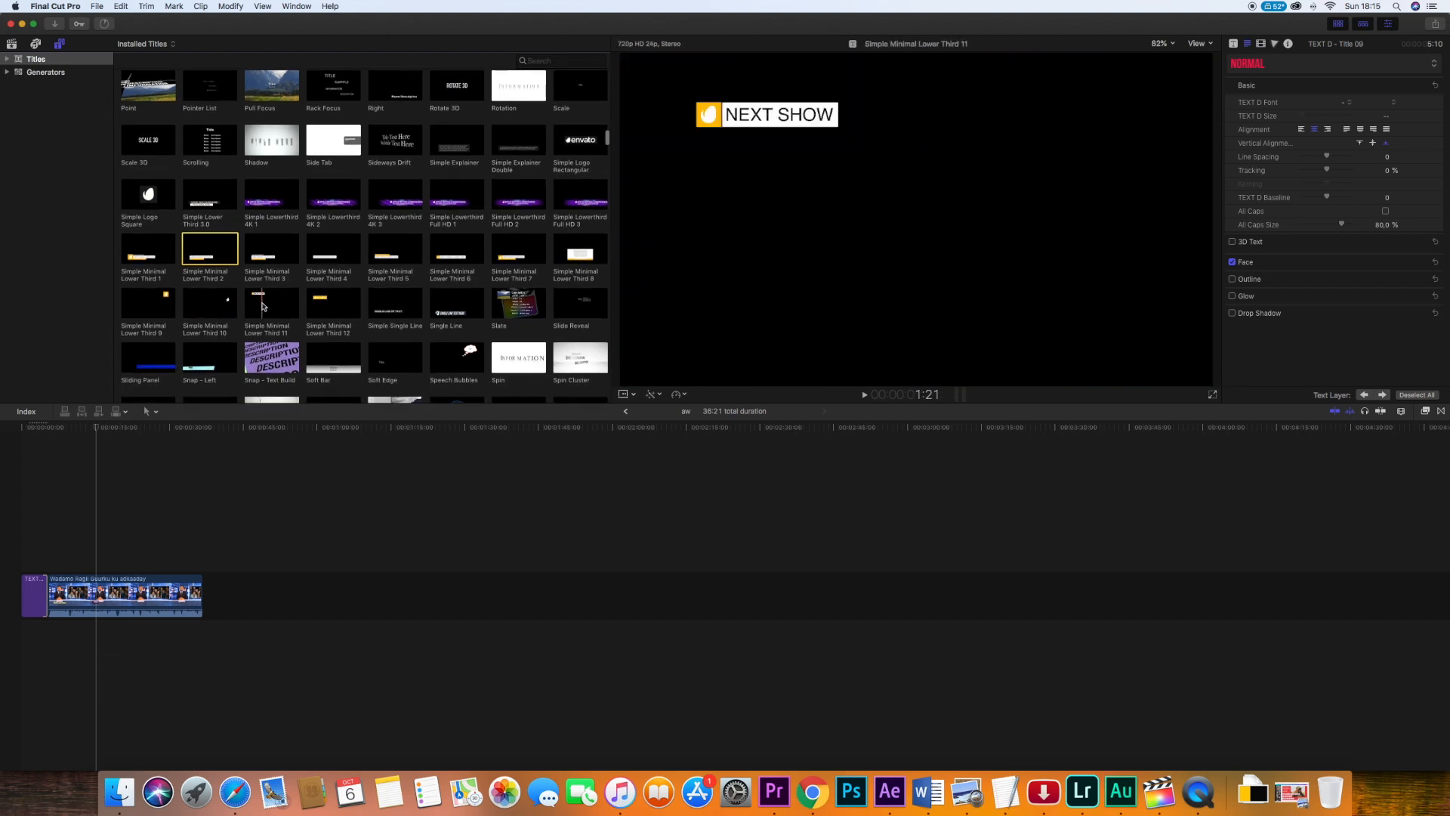
pyautogui.scroll(-2, 342, 318)
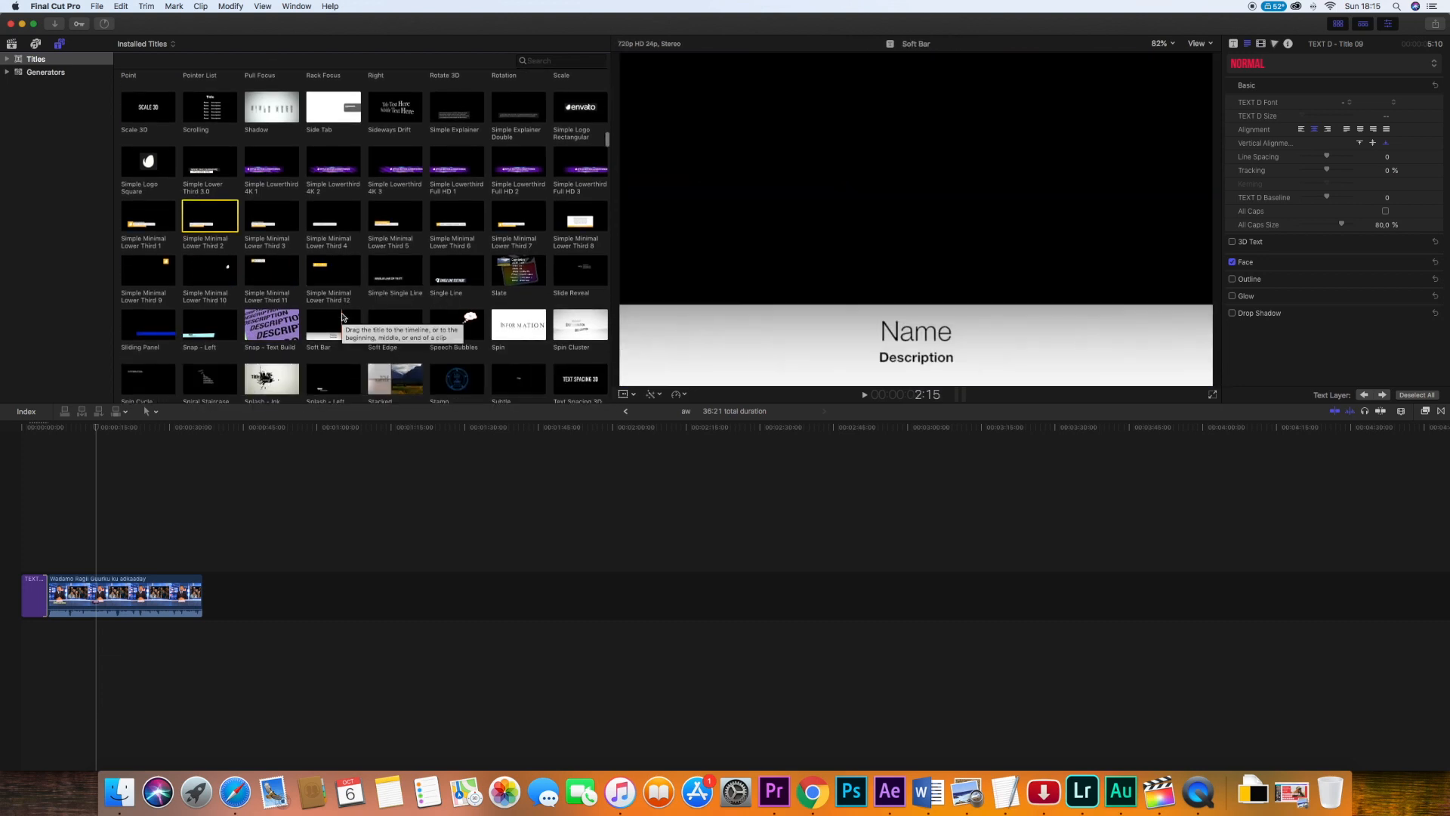
pyautogui.scroll(10, 342, 317)
pyautogui.click(506, 265)
# - Place Lower Third 7 above the news clip, slide its start later, and scrub onto it
pyautogui.moveTo(499, 266); pyautogui.dragTo(95, 563)
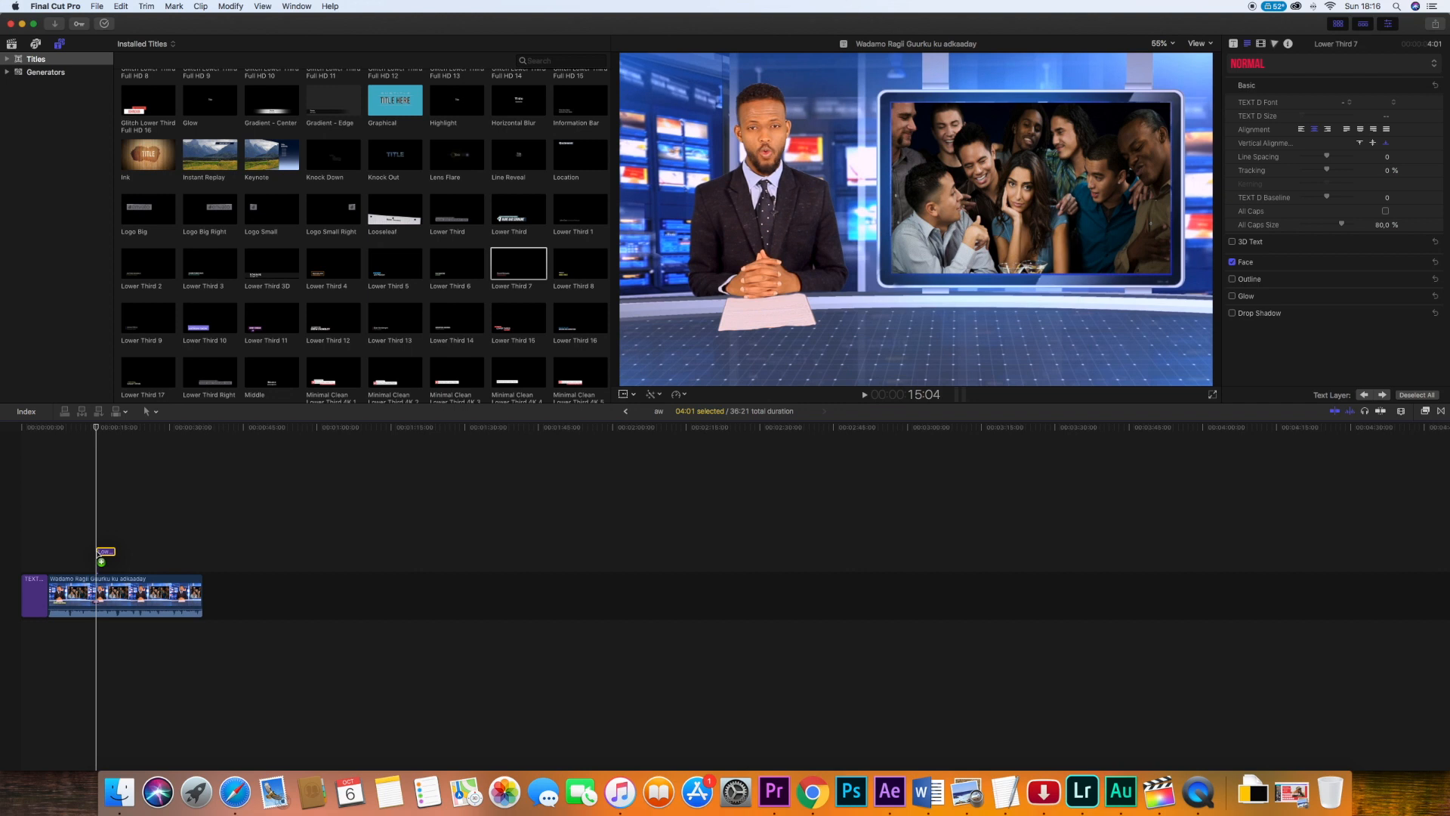
pyautogui.click(109, 434)
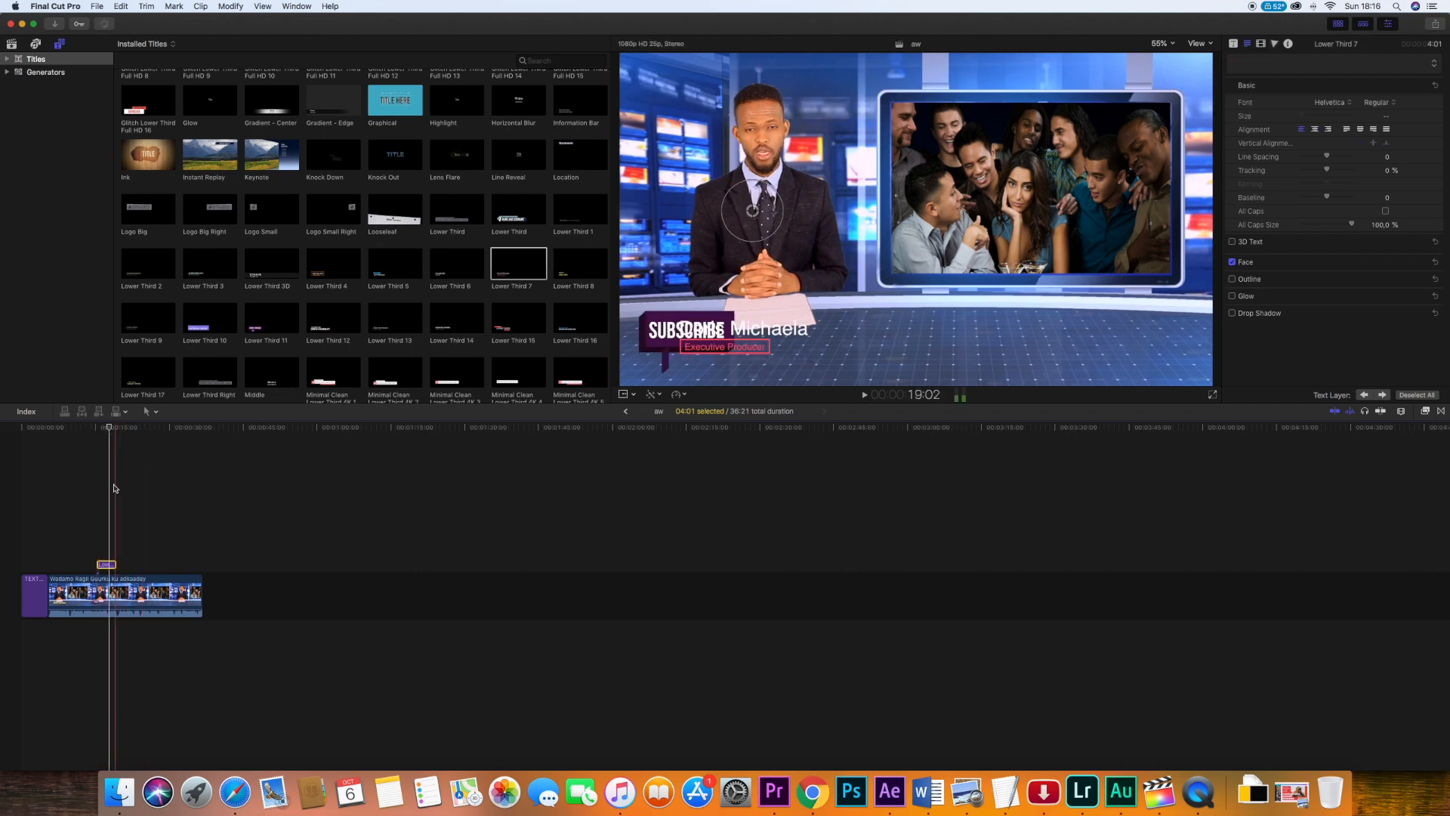
pyautogui.moveTo(112, 568); pyautogui.dragTo(132, 565)
pyautogui.click(111, 565)
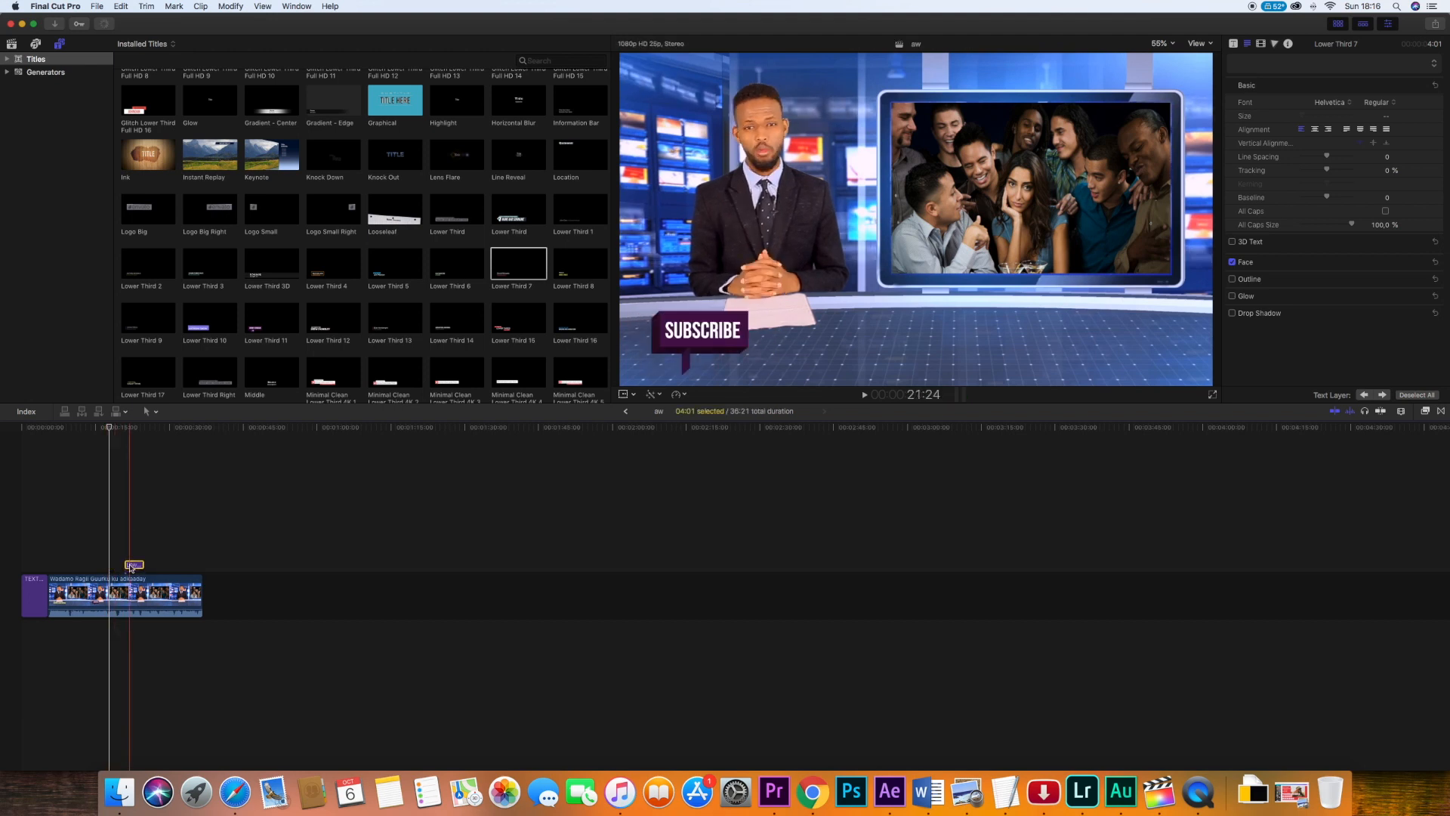
pyautogui.moveTo(112, 431); pyautogui.dragTo(132, 447)
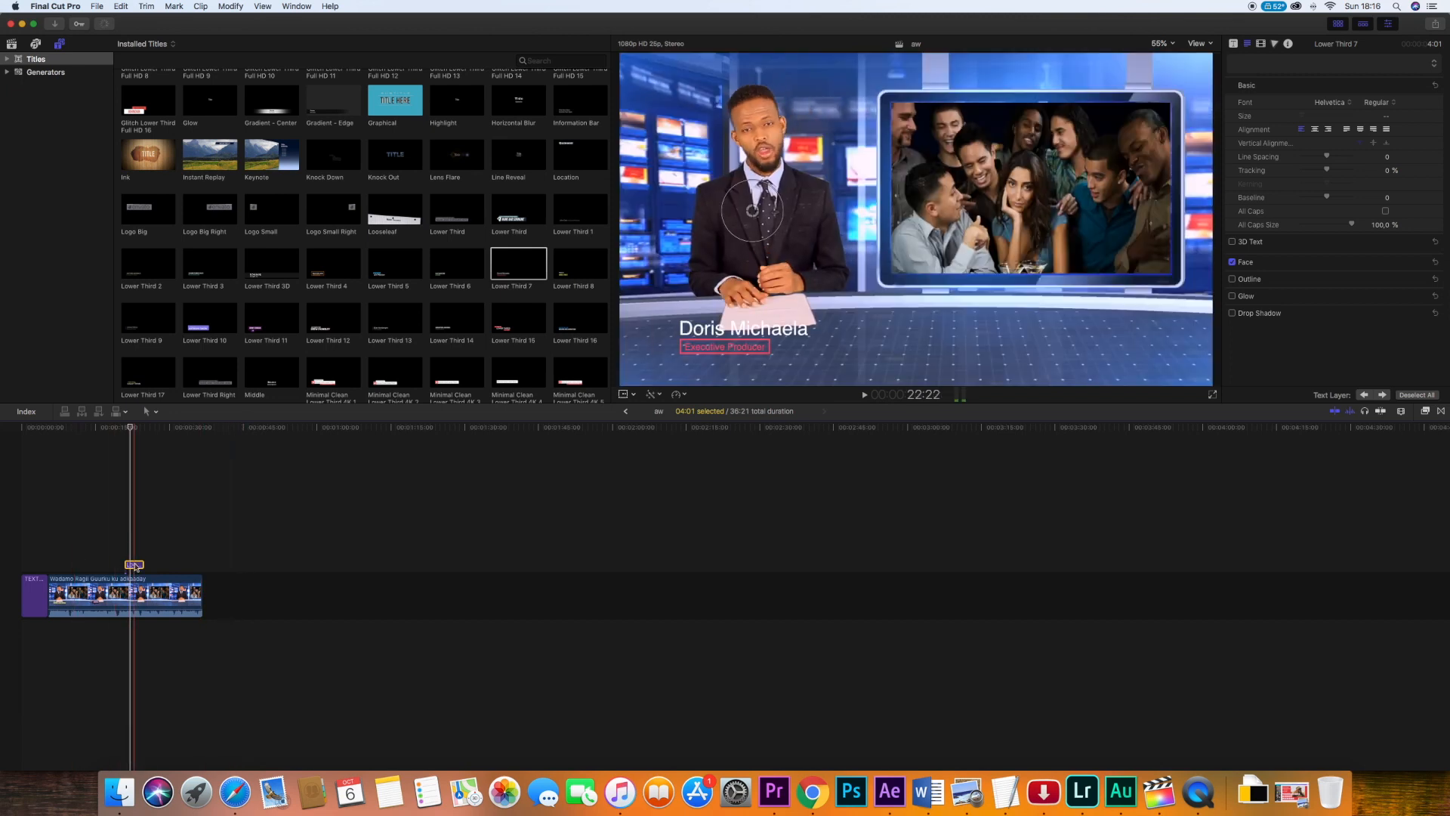
# - Change the lower third's heading to 'Barnaamij Soo Saare' and replace Executive Producer with the presenter's name
pyautogui.doubleClick(134, 566)
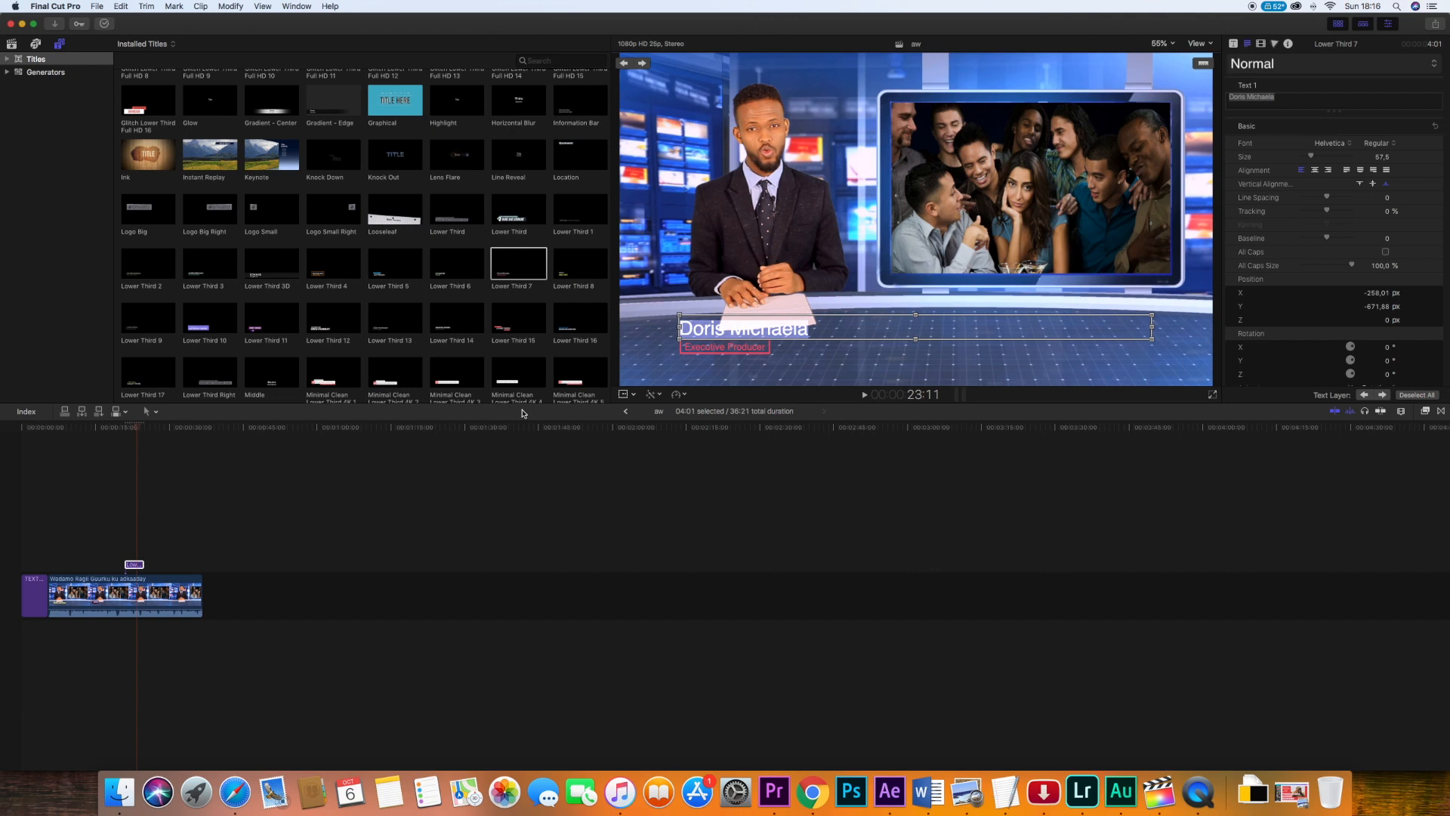
pyautogui.write('Barnaam')
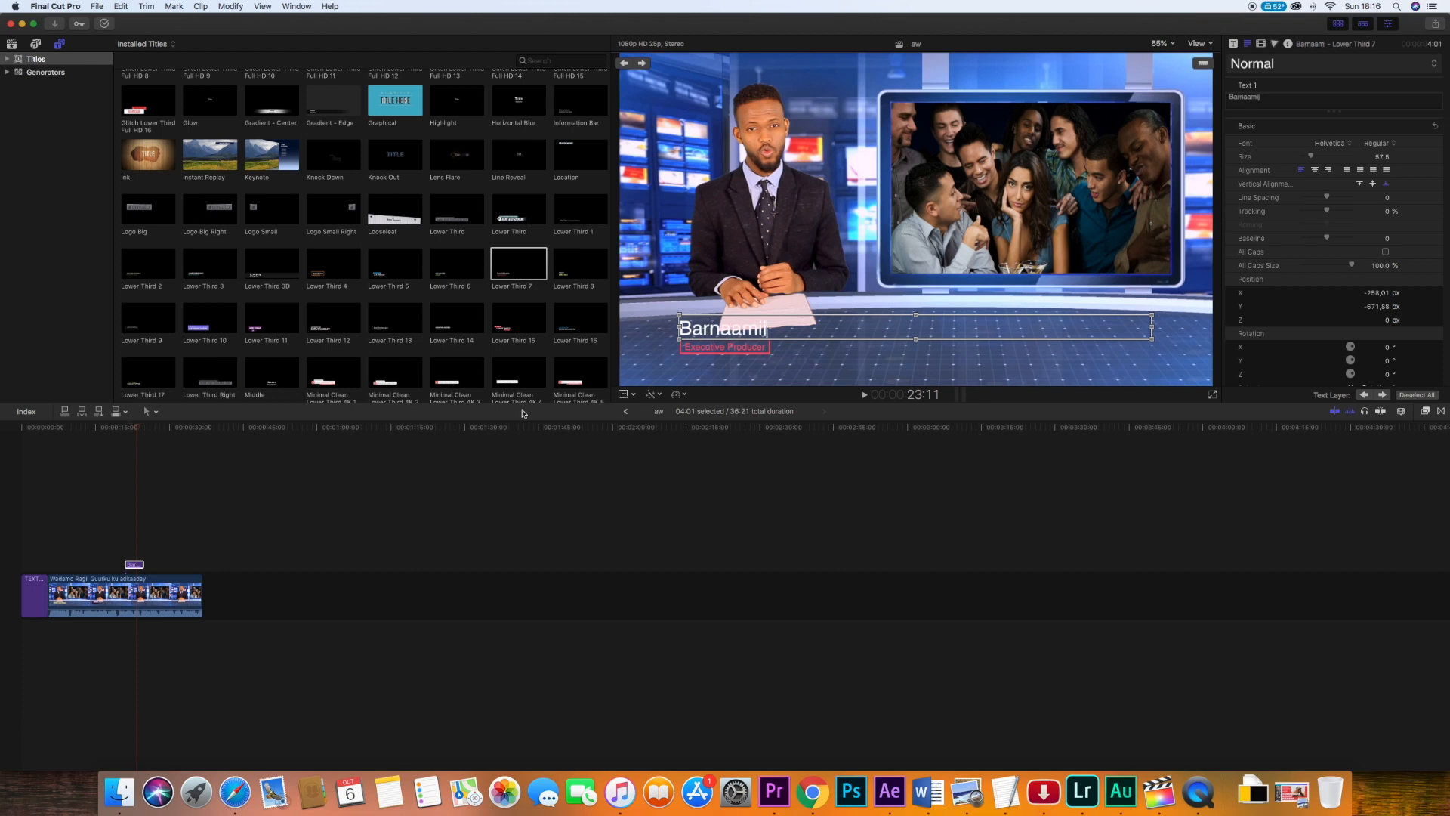
pyautogui.write('ij Soo Saare')
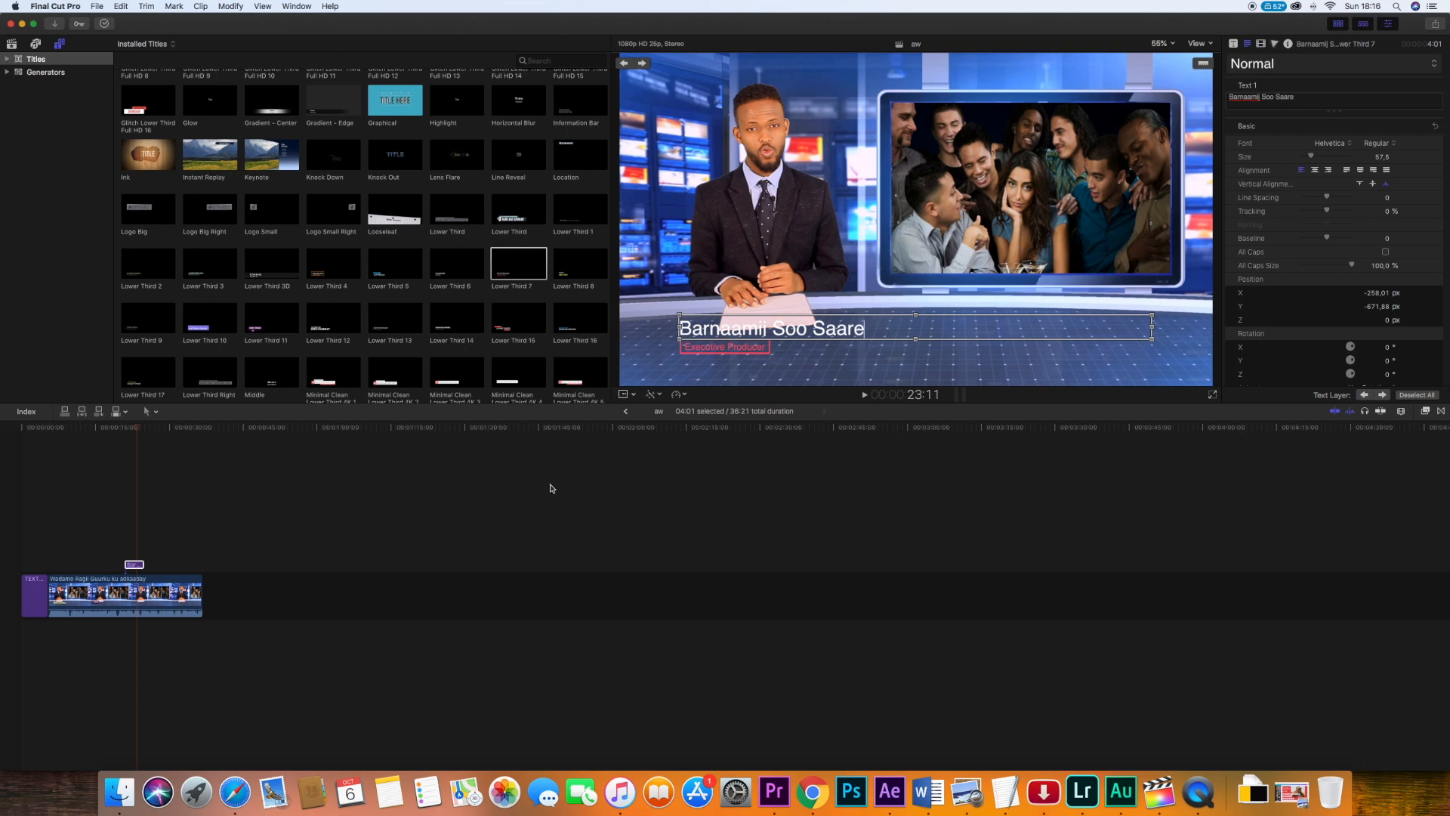
pyautogui.click(765, 346)
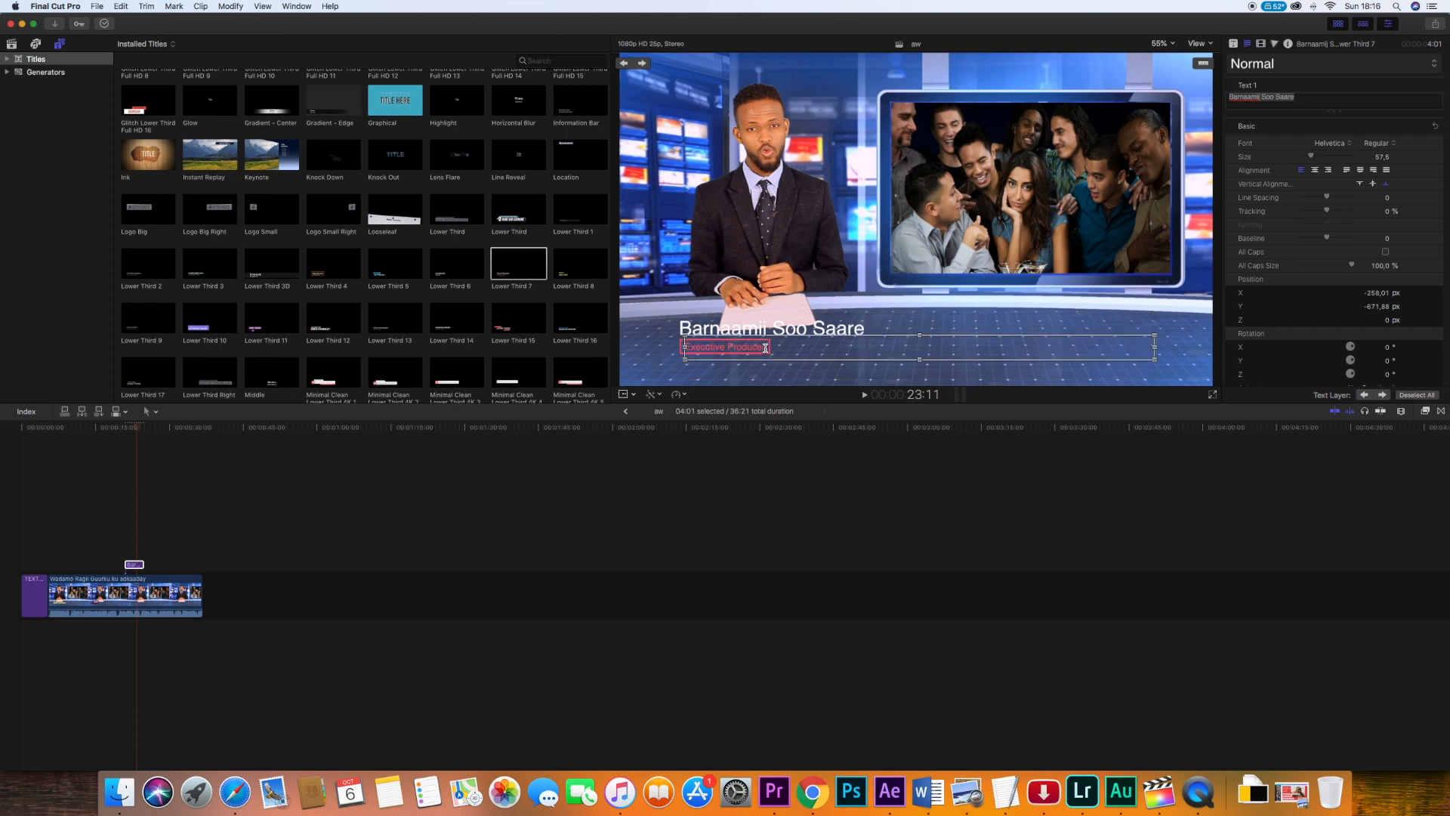
pyautogui.doubleClick(736, 346)
pyautogui.moveTo(765, 346); pyautogui.dragTo(737, 344)
pyautogui.click(736, 345)
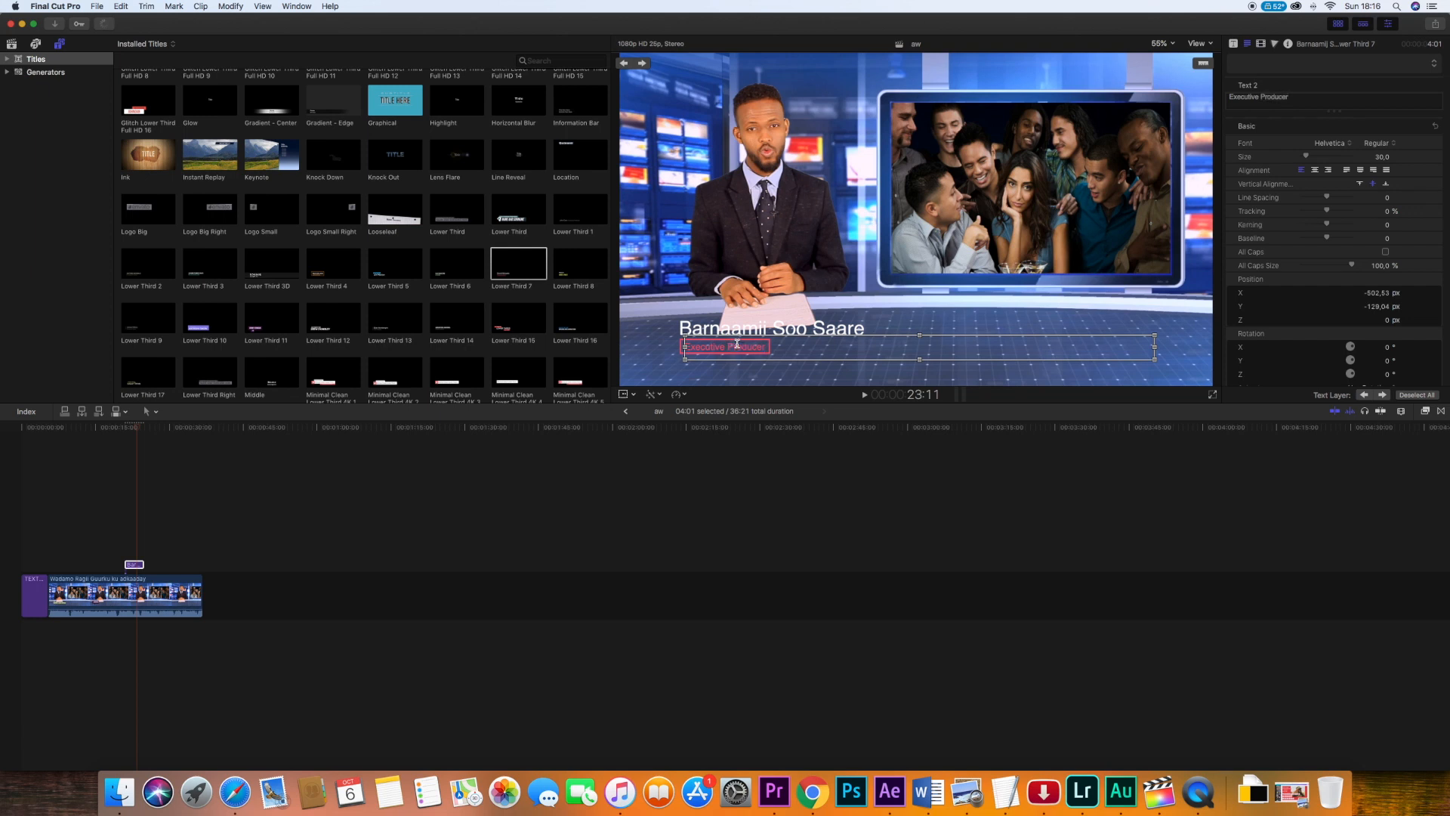
pyautogui.press('BackSpace')
pyautogui.press('BackSpace')
pyautogui.press('BackSpace')
pyautogui.press('BackSpace')
pyautogui.press('BackSpace')
pyautogui.press('BackSpace')
pyautogui.press('super+z')
pyautogui.press('BackSpace')
pyautogui.press('BackSpace')
pyautogui.press('BackSpace')
pyautogui.press('BackSpace')
pyautogui.press('BackSpace')
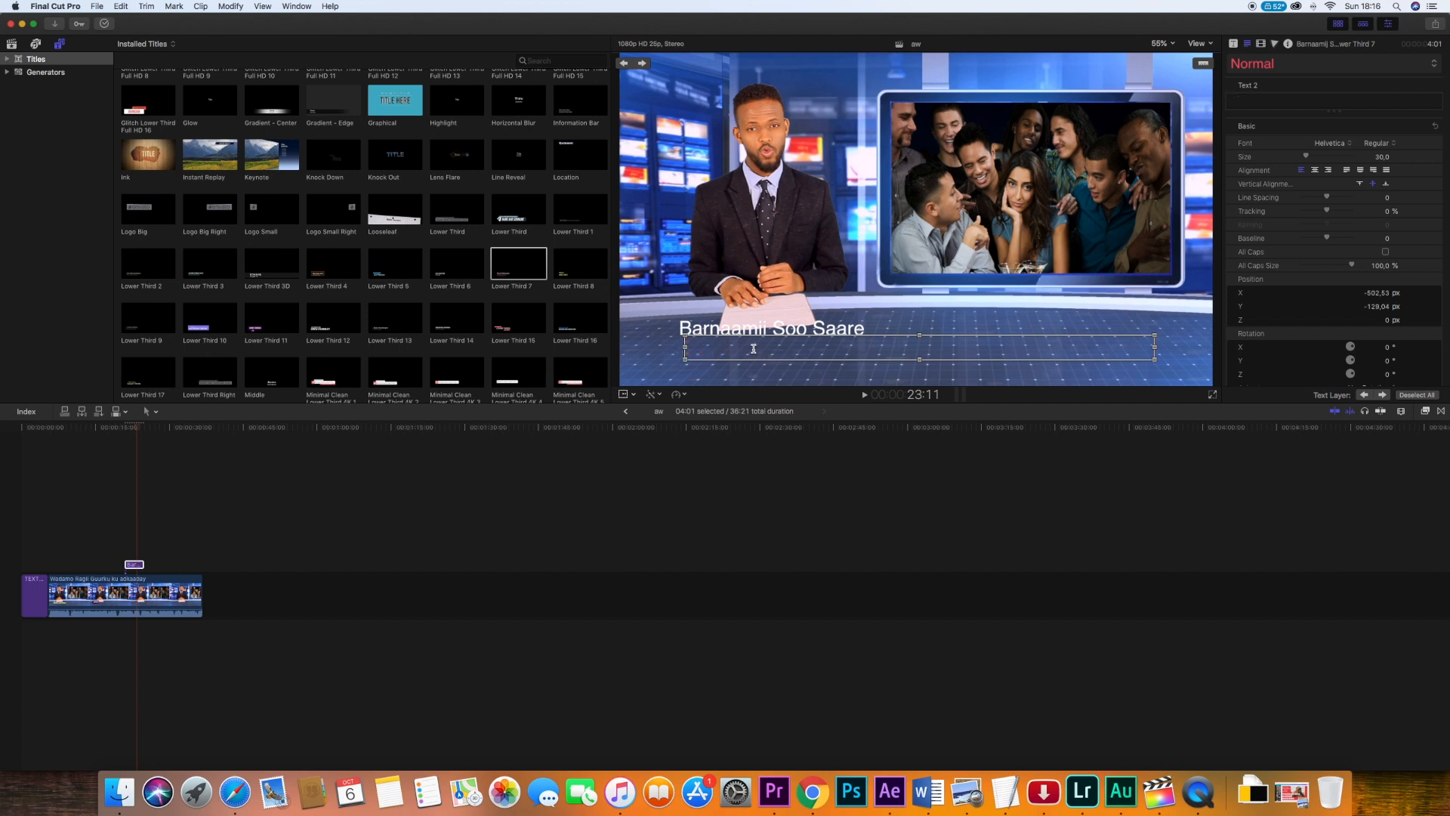
pyautogui.write('Maxamed Cawad')
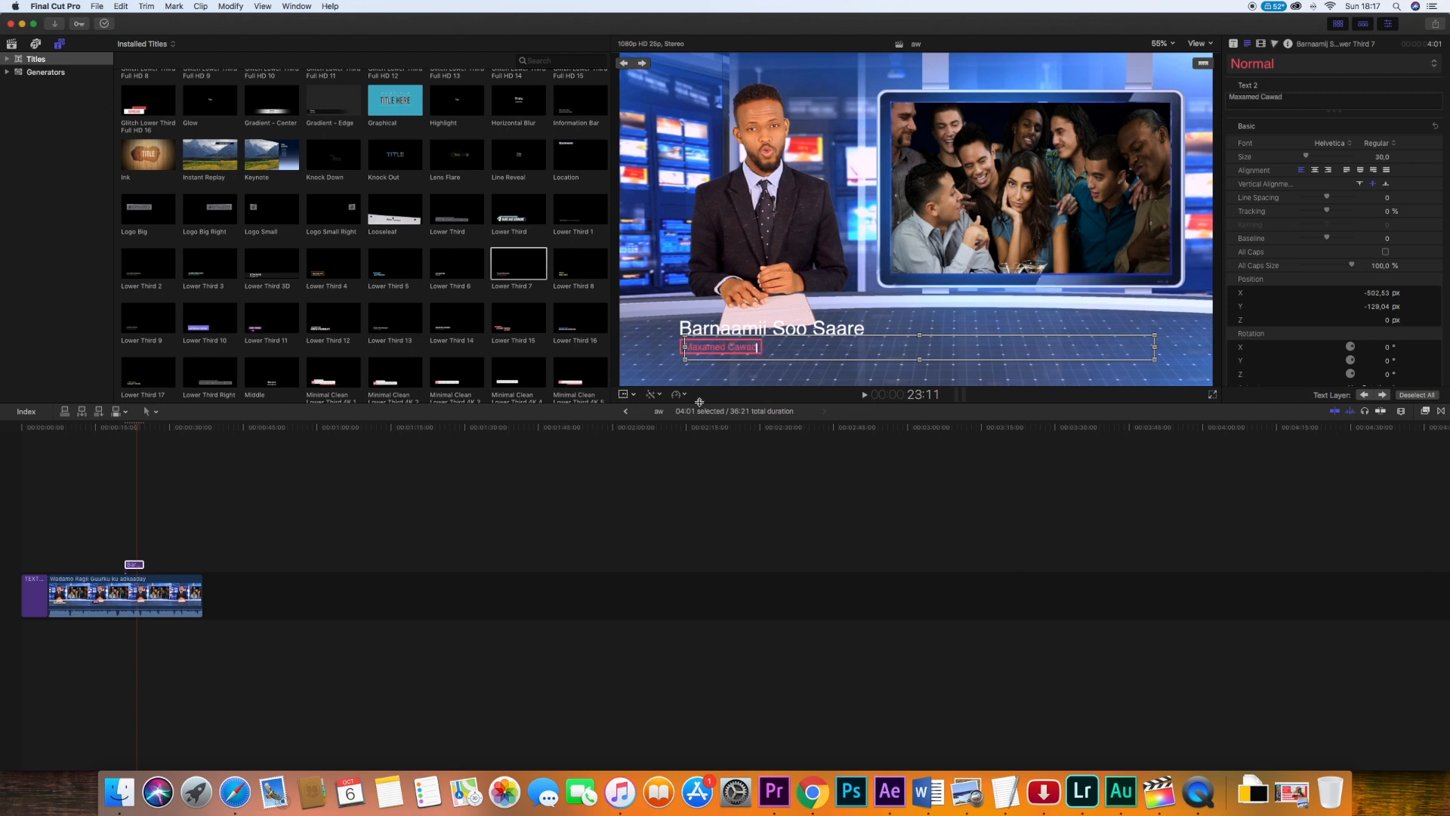
pyautogui.click(400, 502)
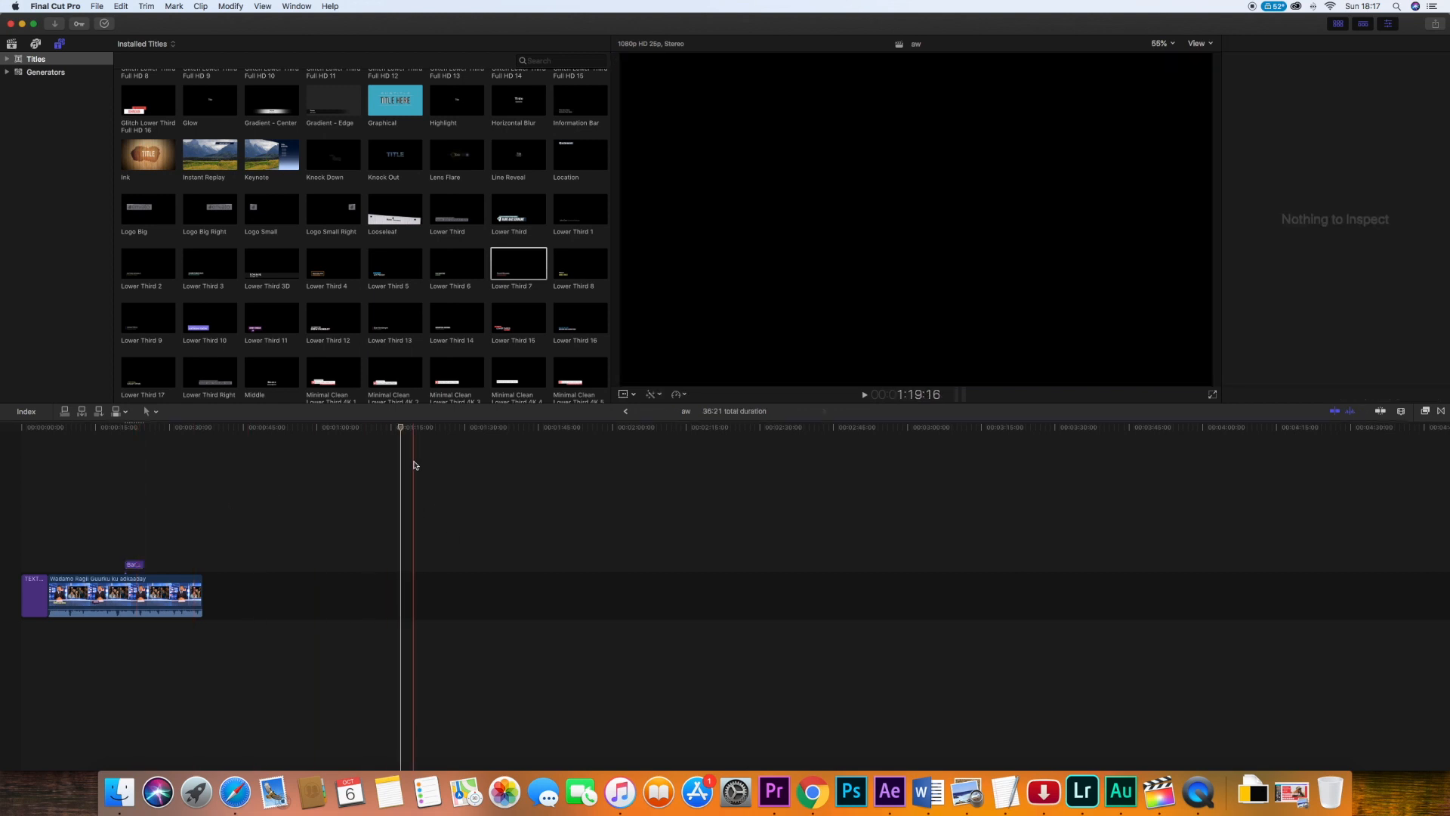
# - Scrub back to the lower third and play the project to review it
pyautogui.moveTo(405, 432); pyautogui.dragTo(123, 457)
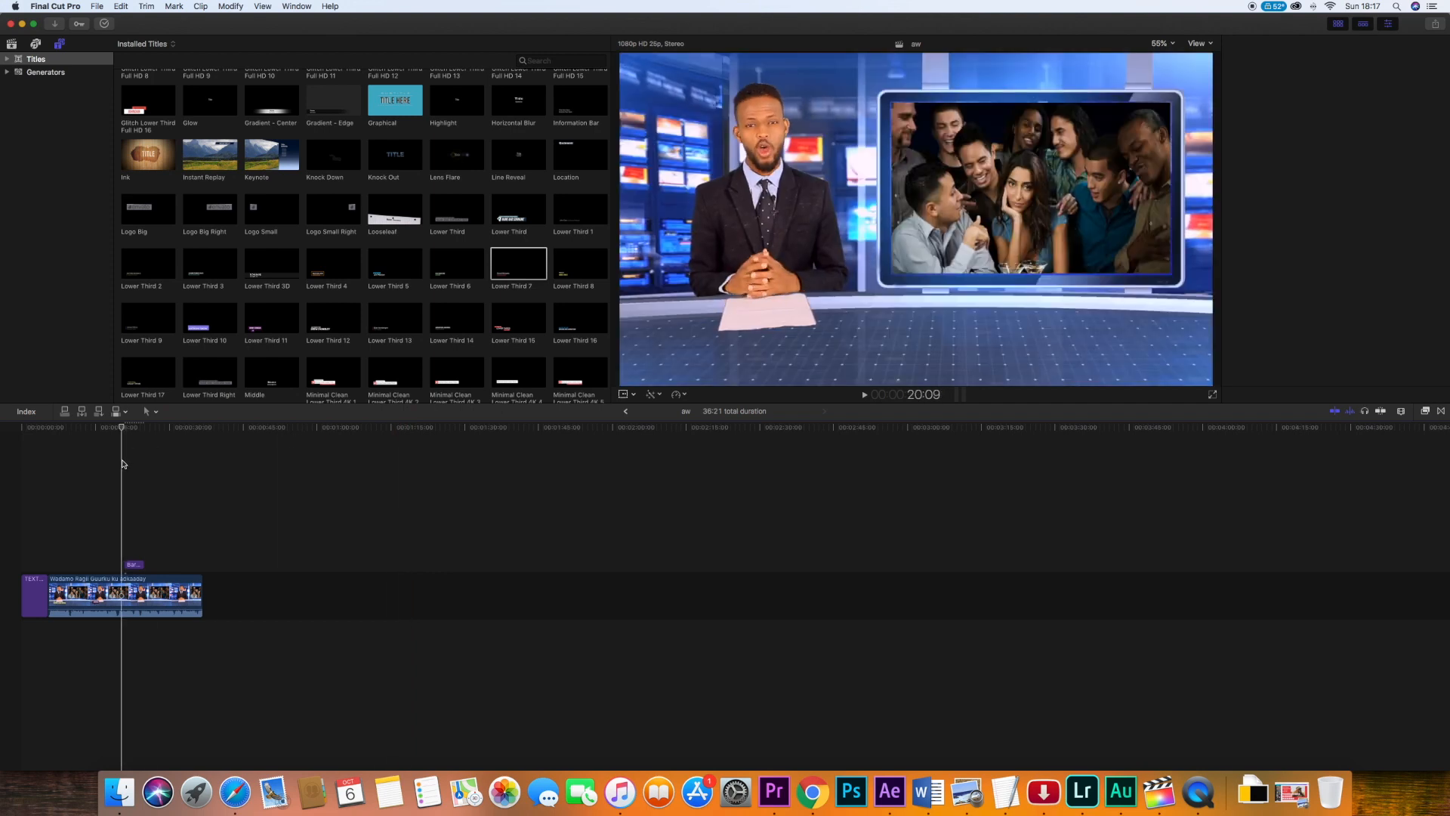
pyautogui.press('space')
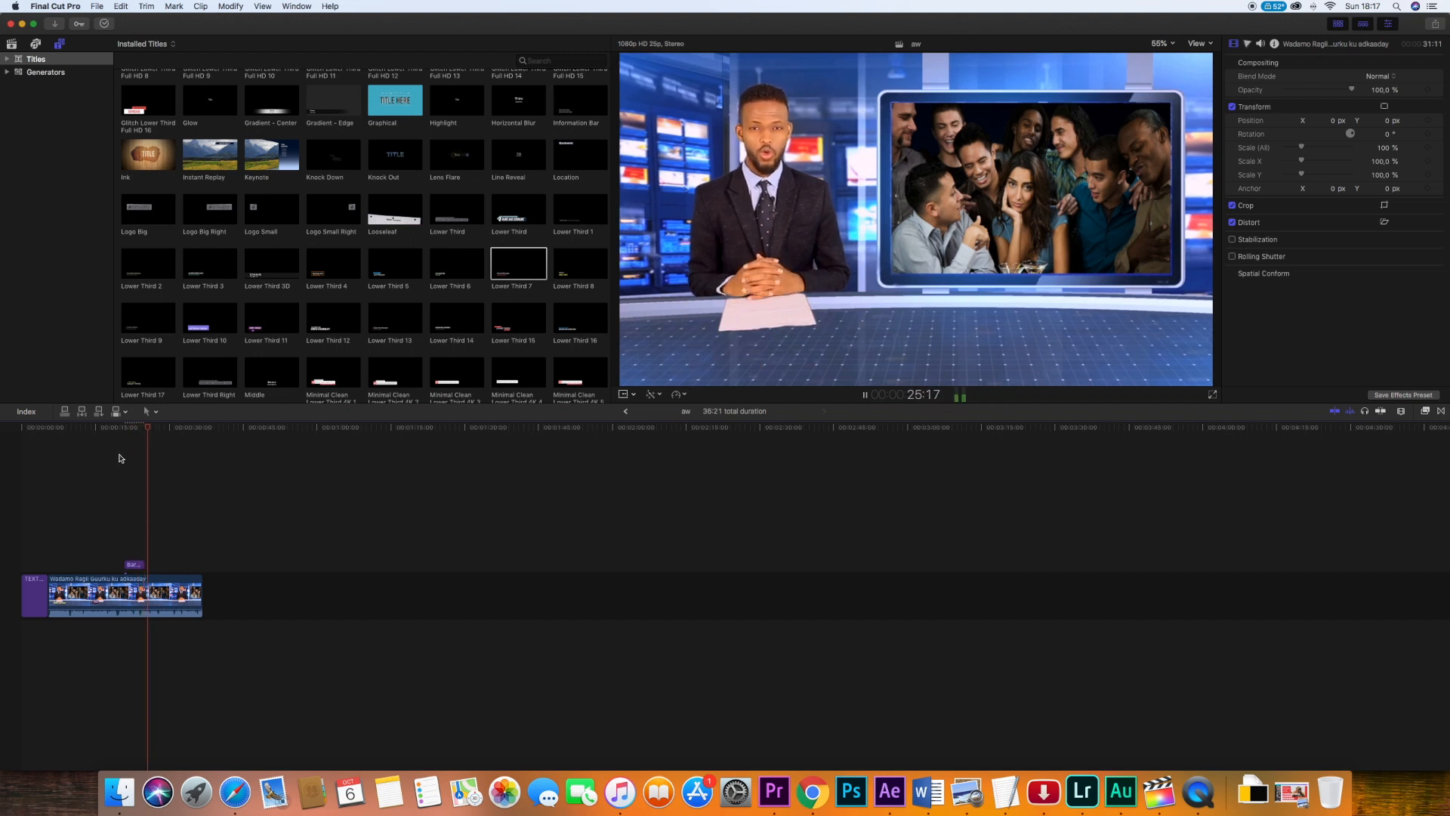
pyautogui.hscroll(1, 154, 453)
pyautogui.moveTo(150, 429); pyautogui.dragTo(101, 472)
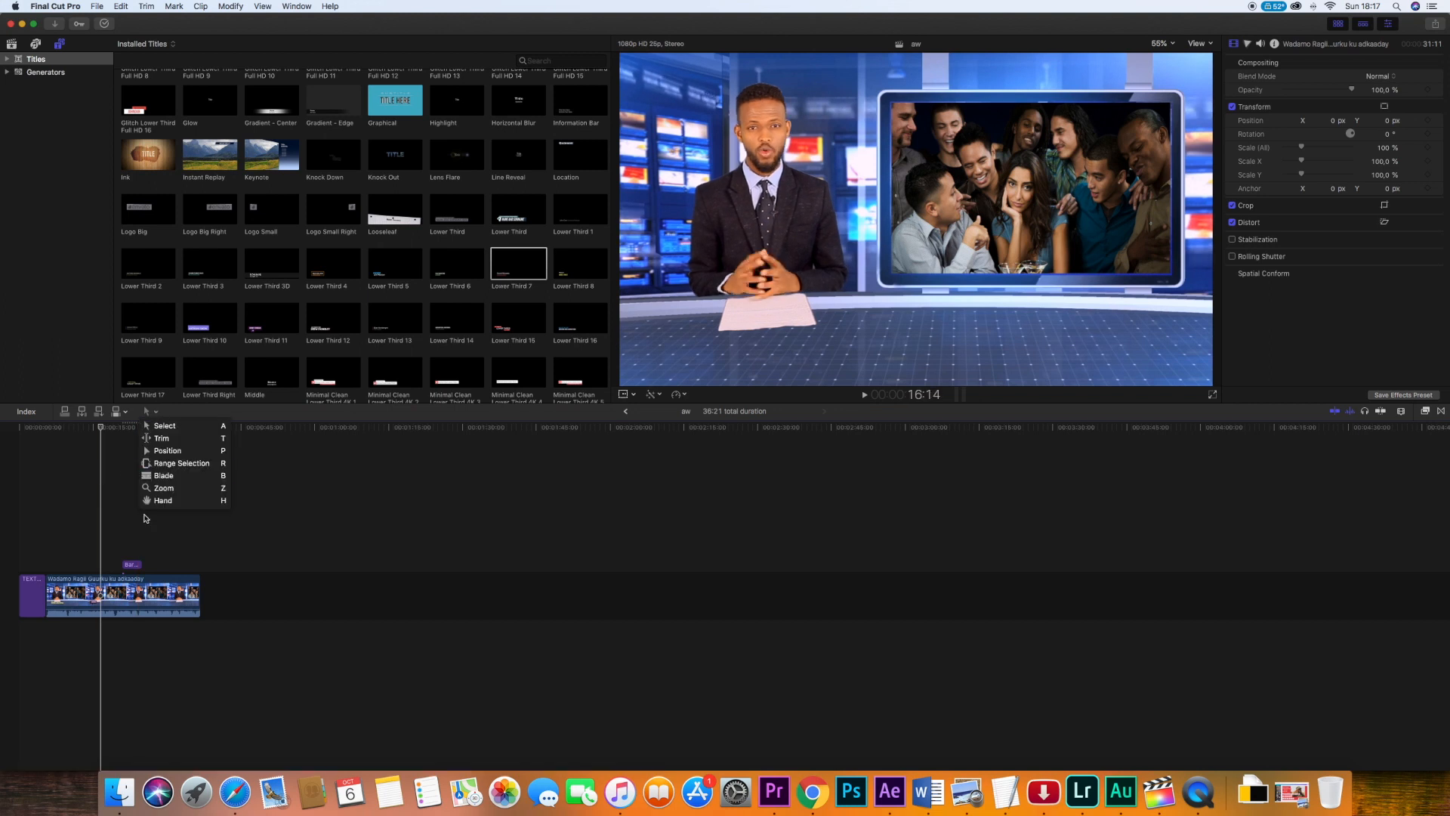
# - Blade the news clip at about 16:14 and show the Transitions browser
pyautogui.click(166, 476)
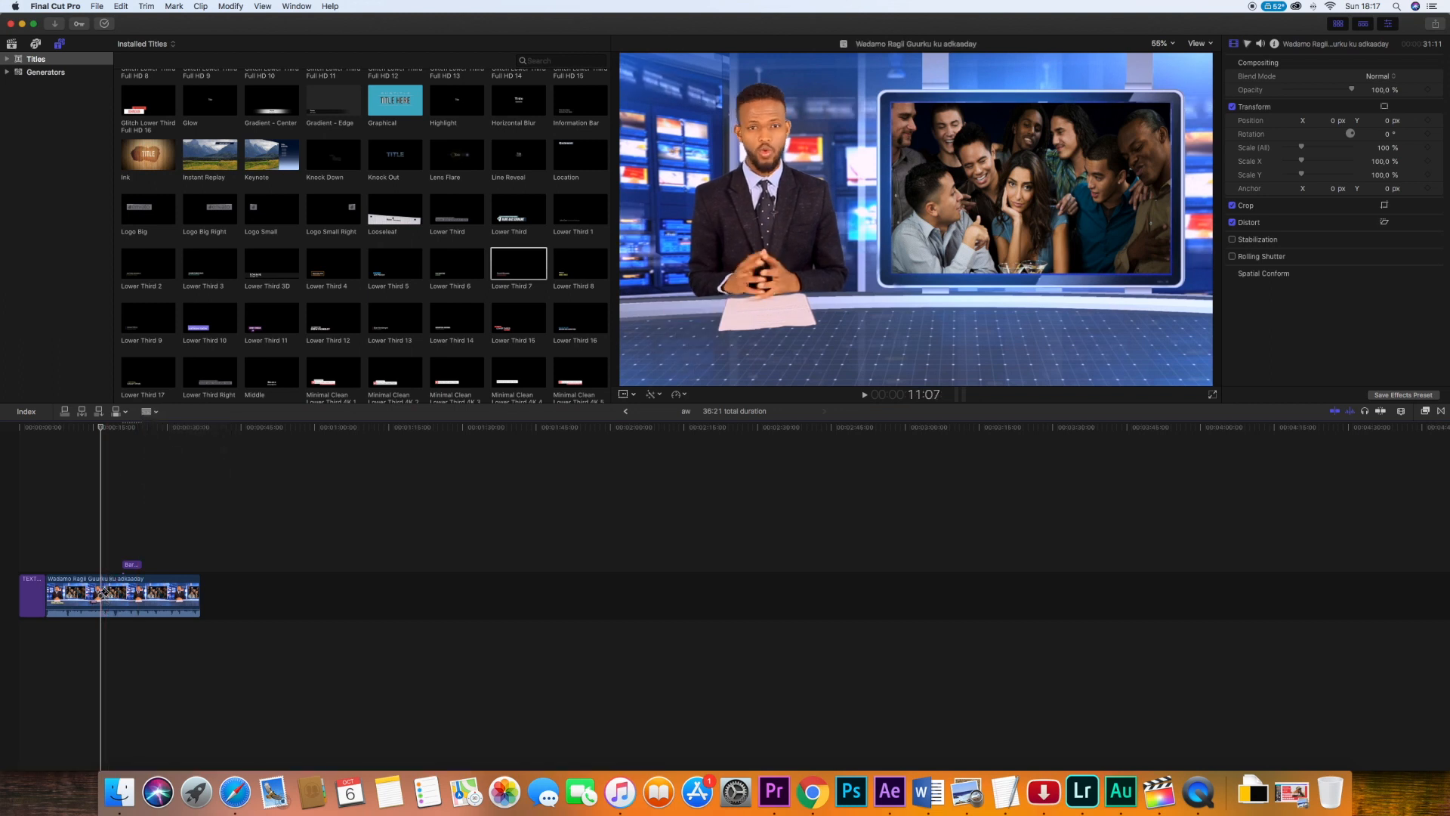
pyautogui.click(100, 596)
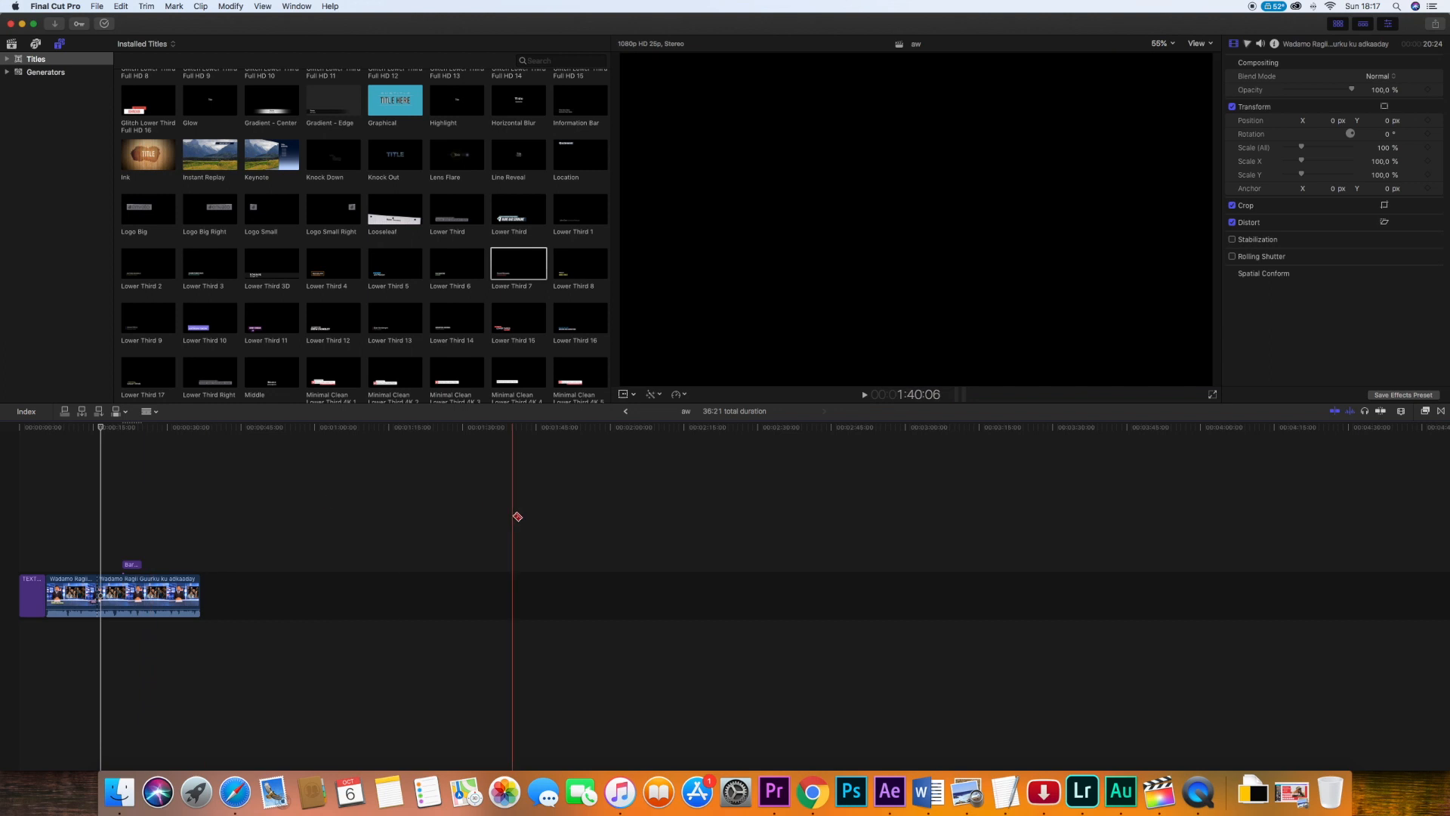
pyautogui.click(1441, 411)
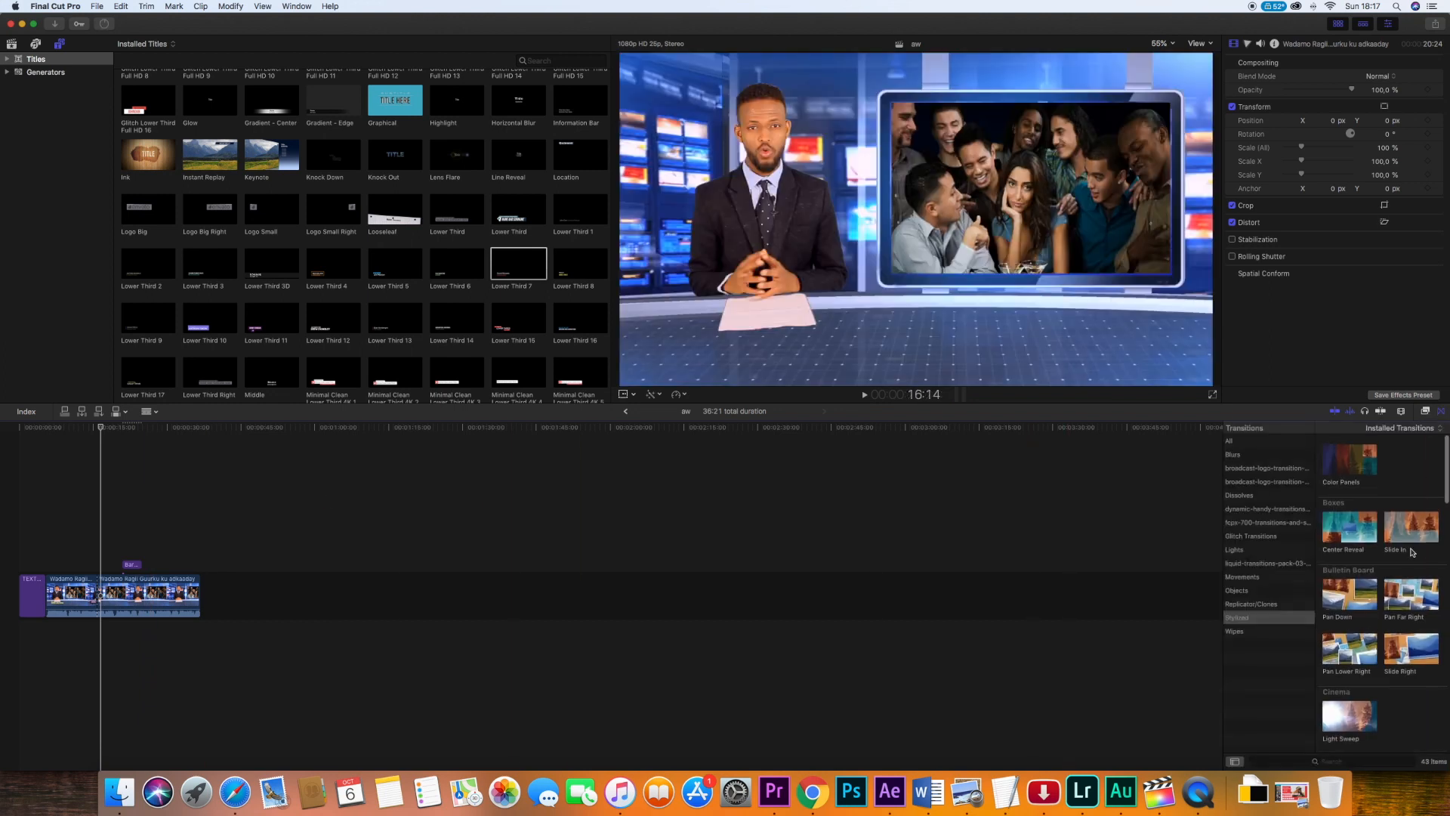
# - Put Pan Far Right on the cut between the news clip halves and play it back
pyautogui.click(1398, 582)
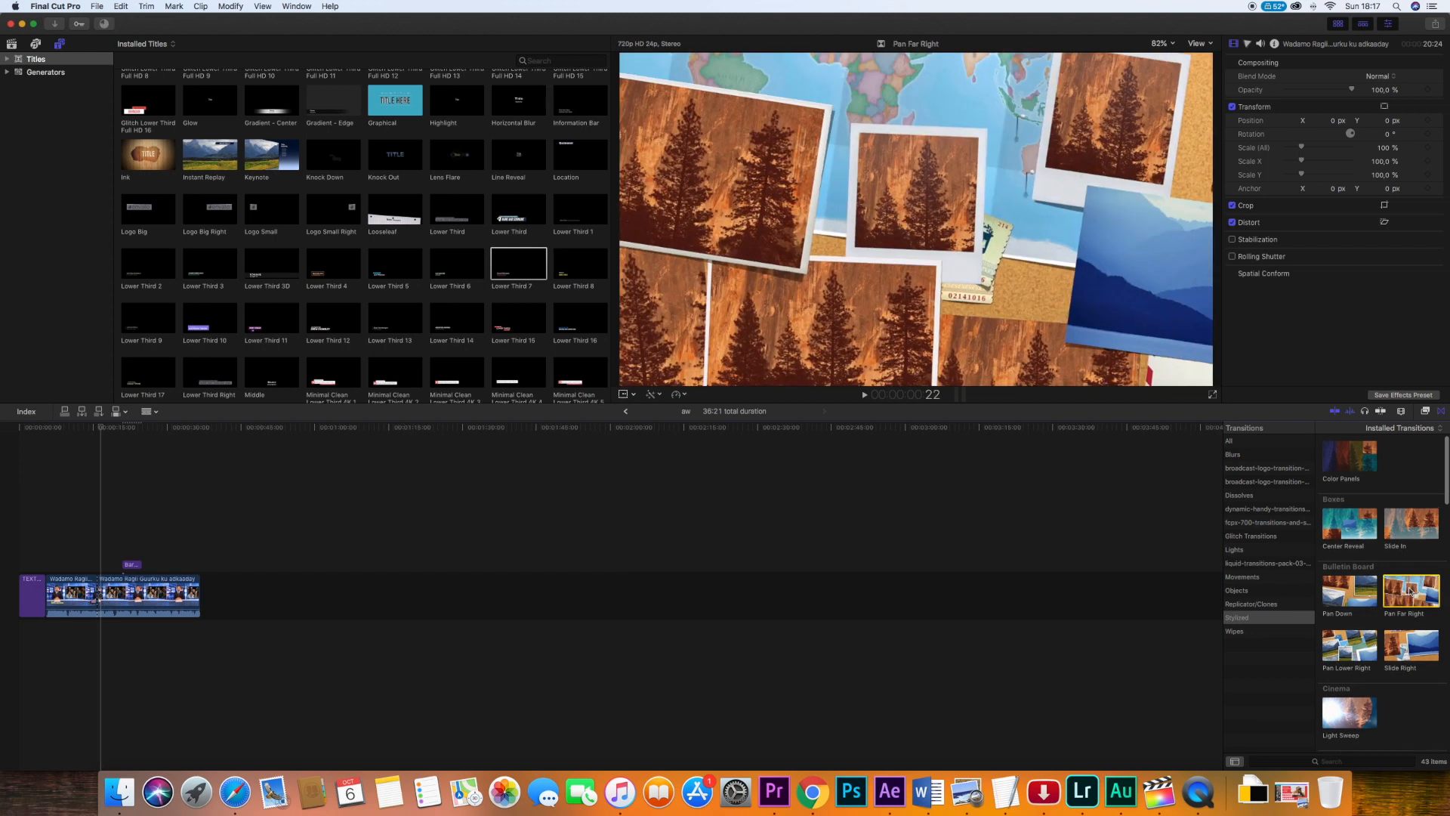
pyautogui.moveTo(1364, 576); pyautogui.dragTo(89, 601)
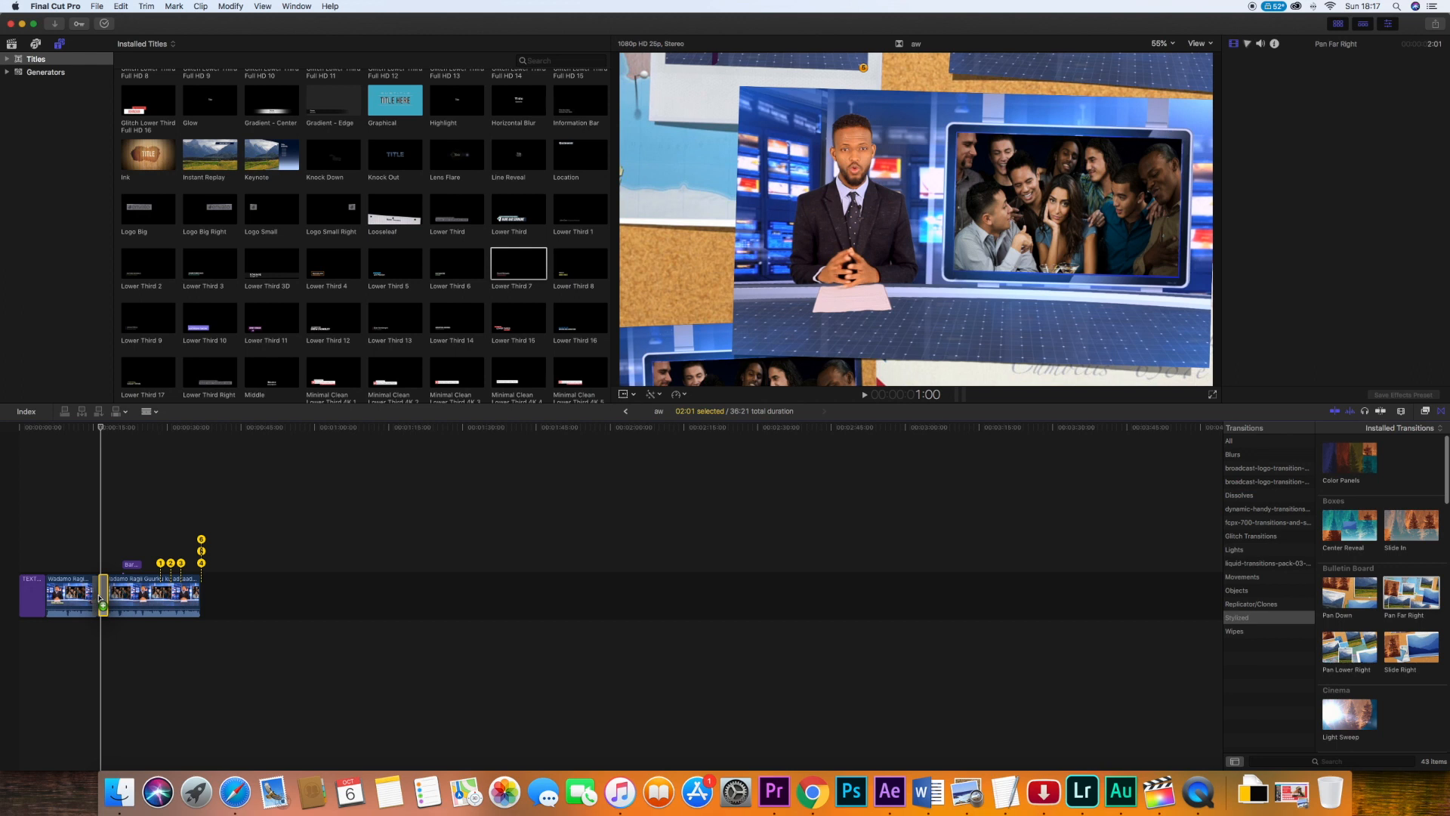
pyautogui.moveTo(100, 428); pyautogui.dragTo(81, 433)
pyautogui.press('space')
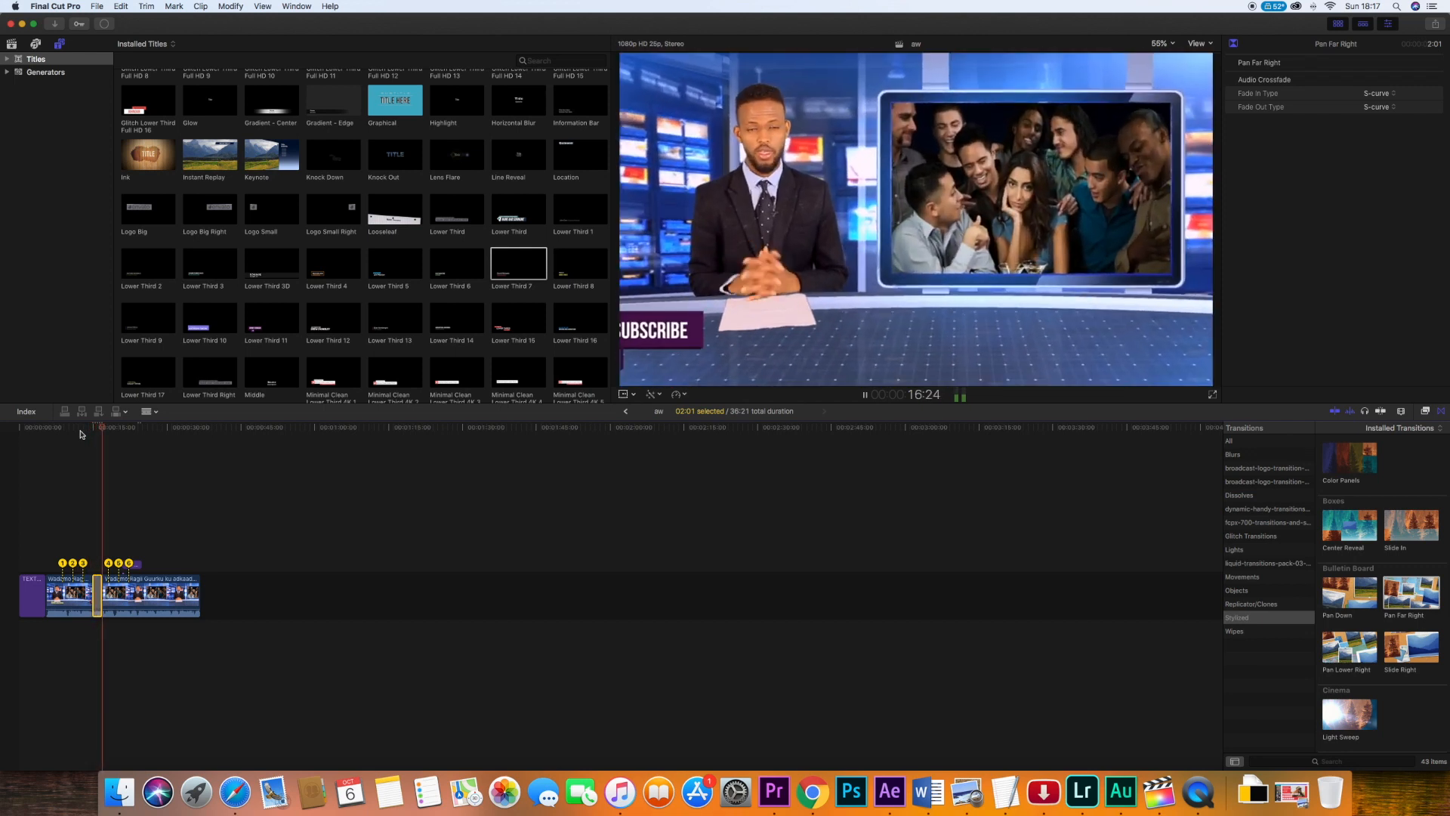
pyautogui.press('space')
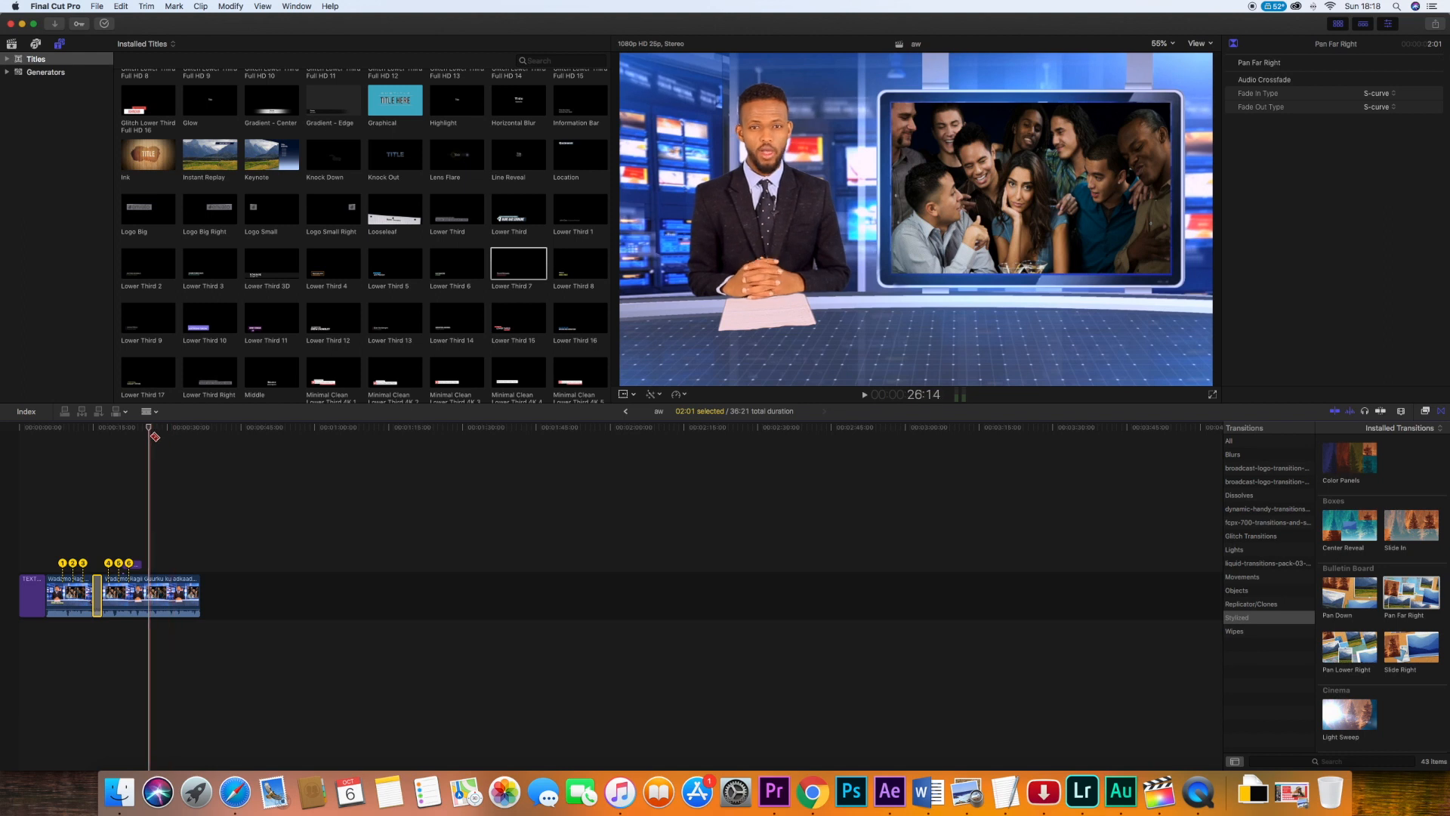
pyautogui.moveTo(164, 432); pyautogui.dragTo(166, 432)
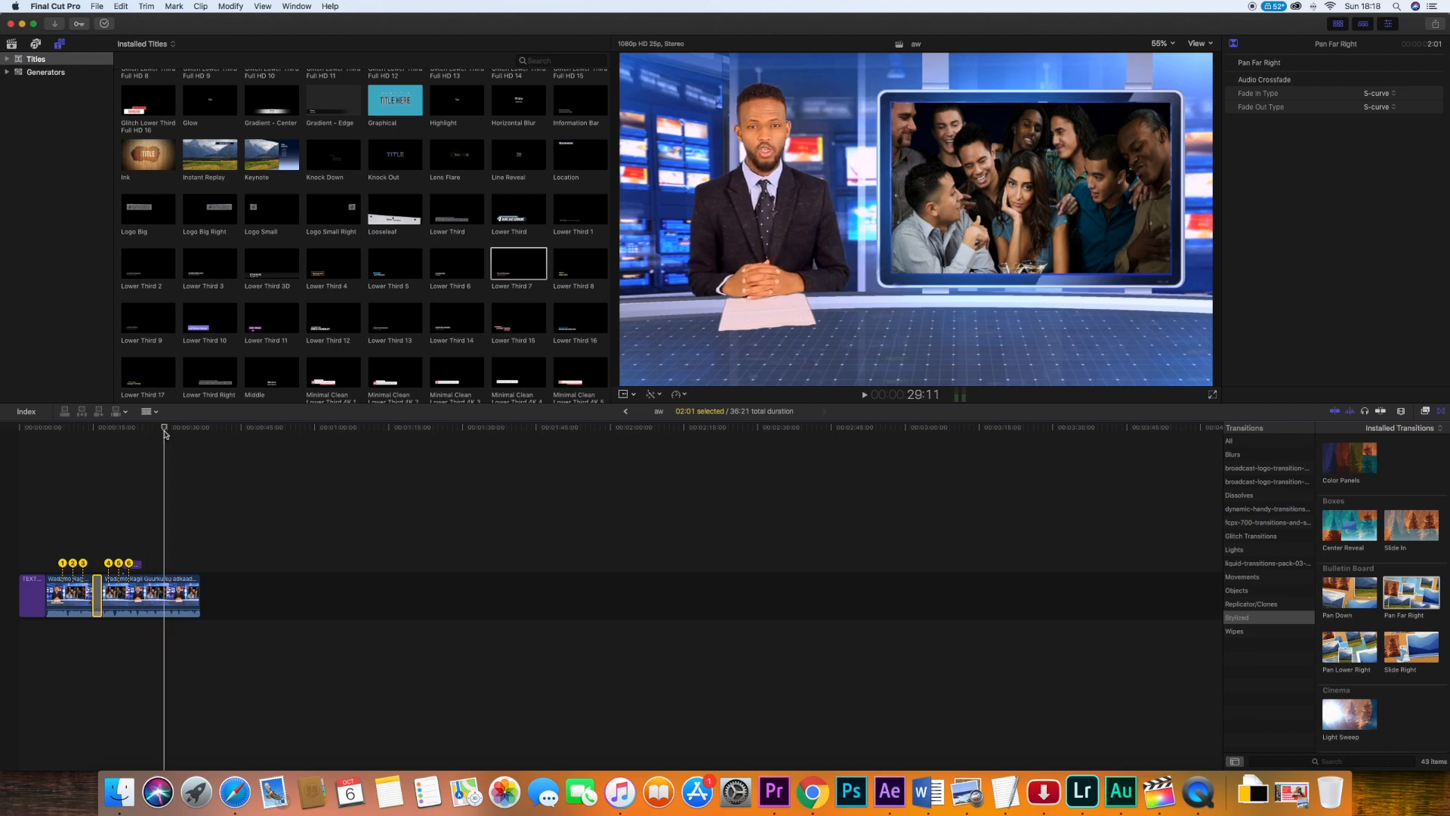